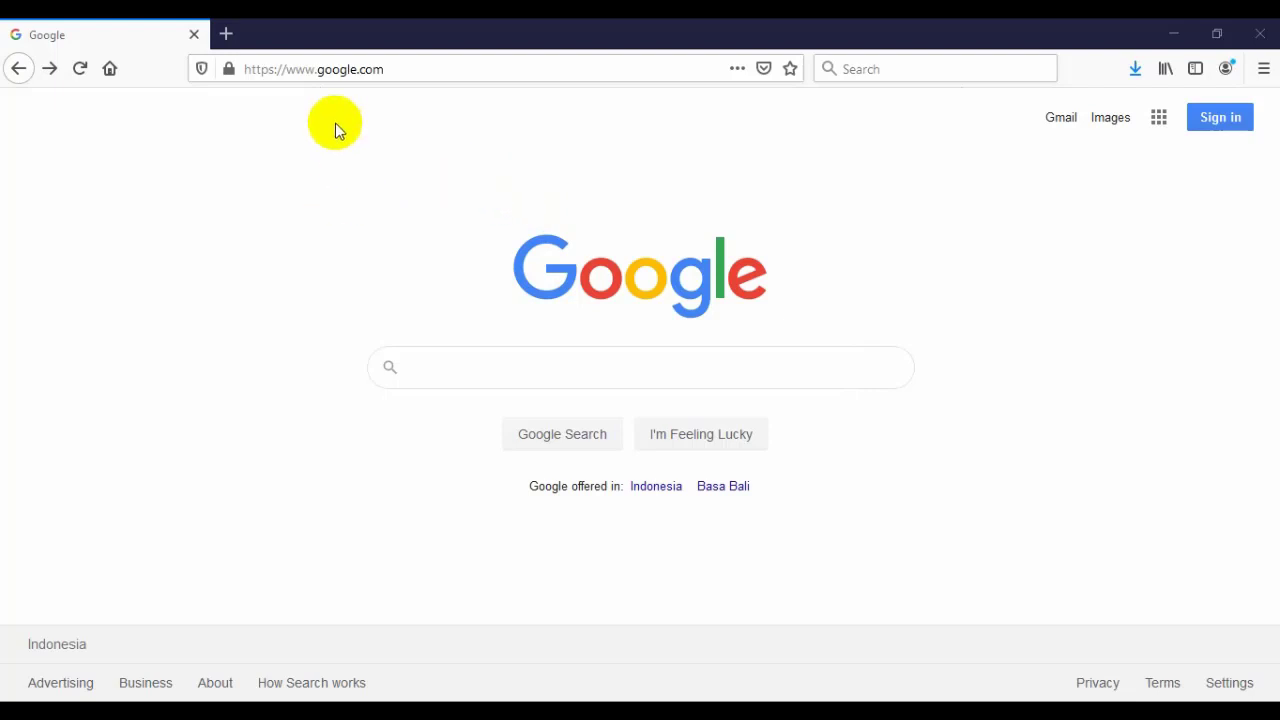
- Select the current page address in the browser's address bar
click(338, 69)
- Sign in to the Google account with its password and decline saving the login in Firefox
click(456, 163)
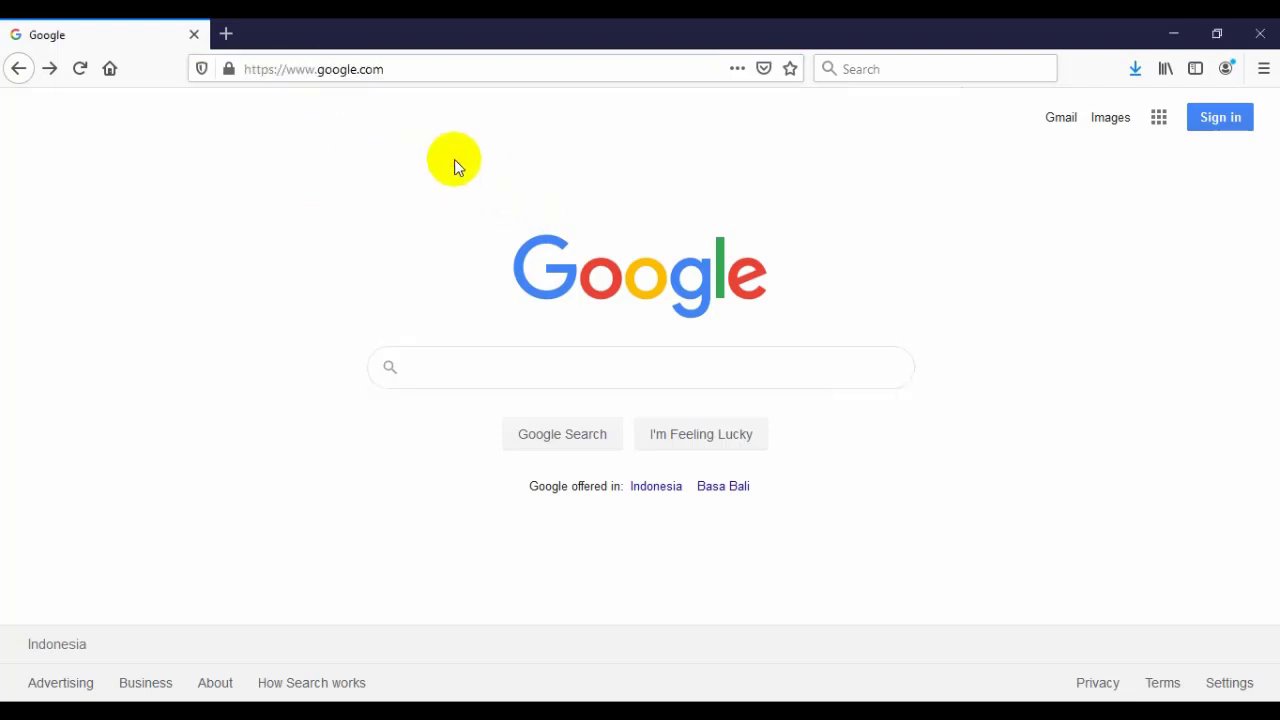
click(1222, 127)
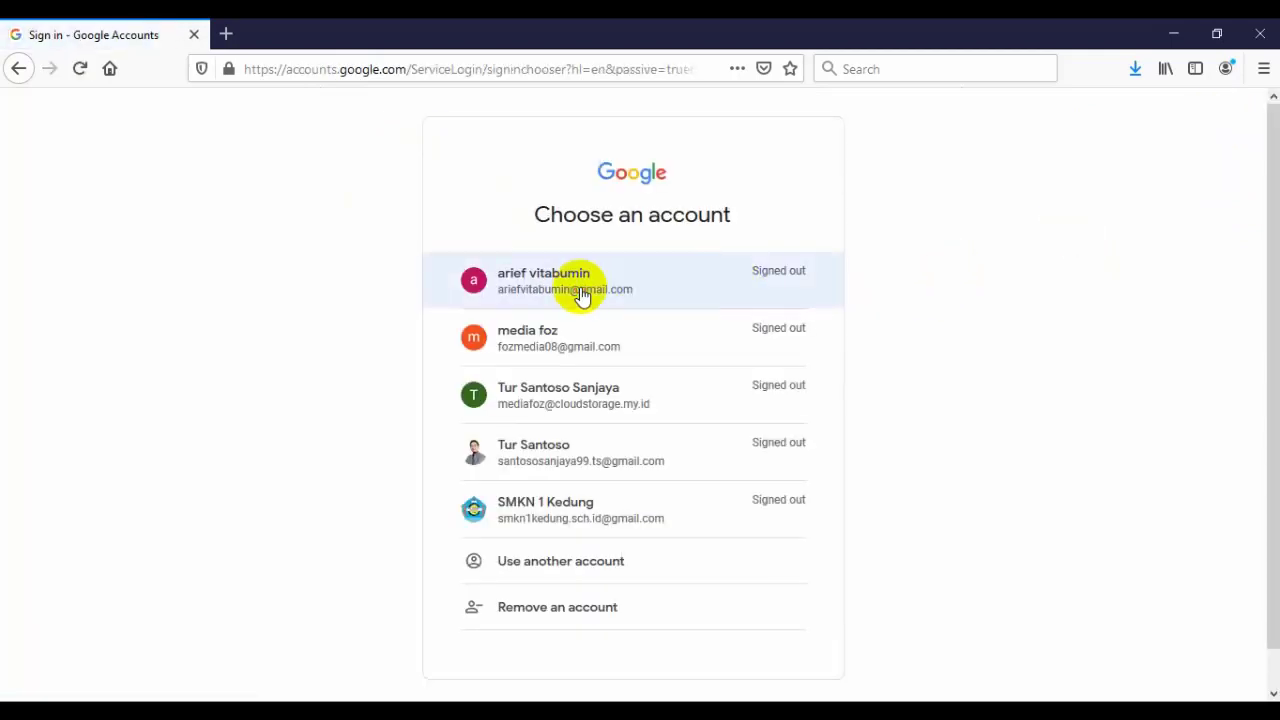
click(580, 289)
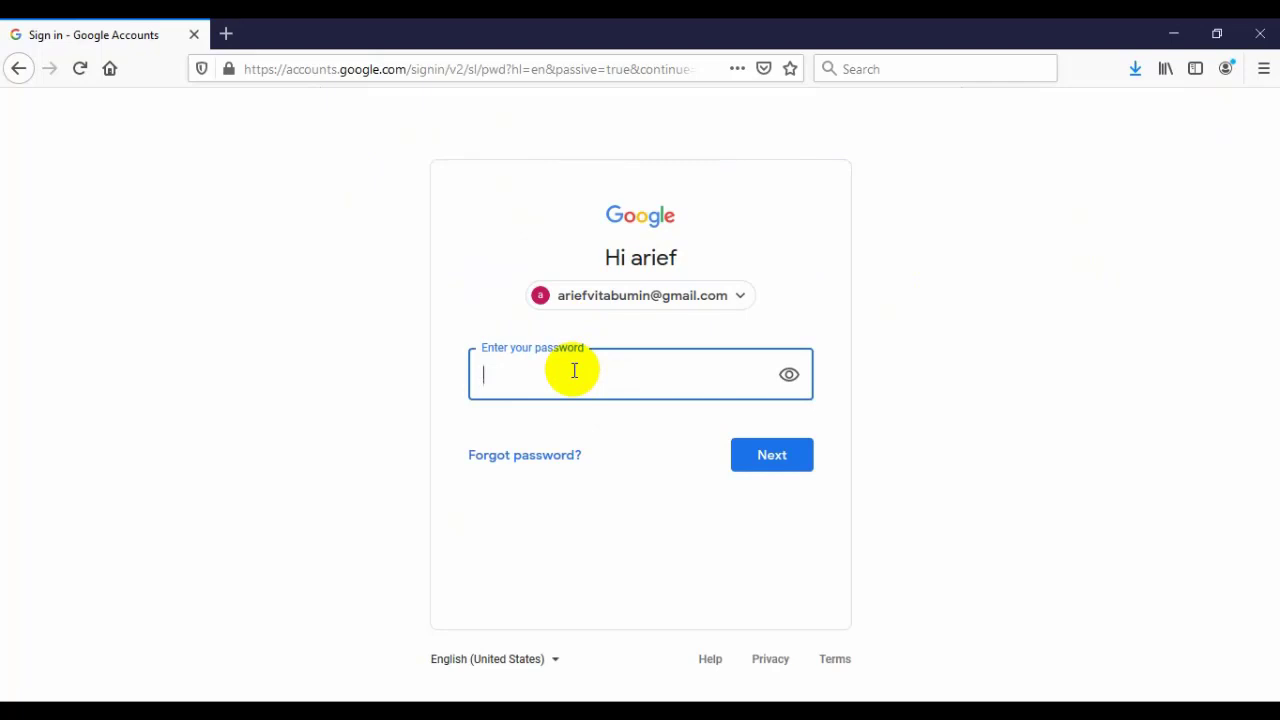
text(••••••••••••)
click(763, 456)
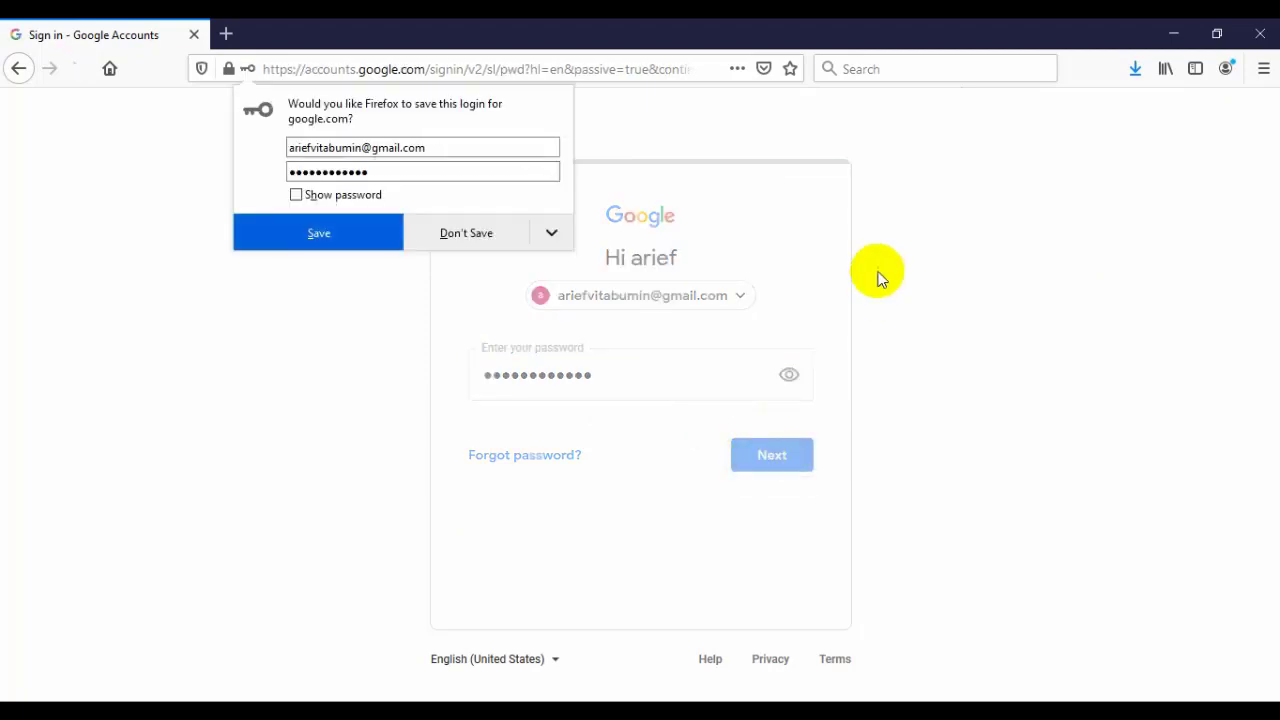
click(490, 235)
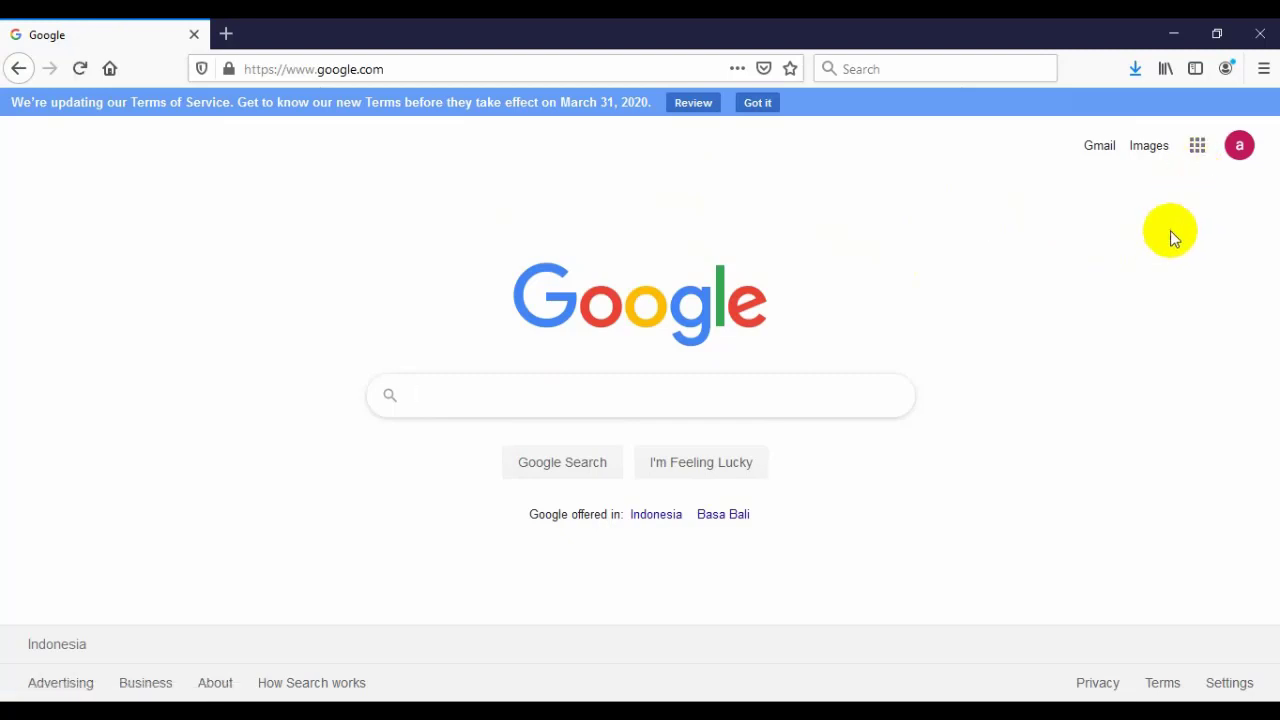
- Find Classroom in the Google apps grid and launch it
click(1199, 150)
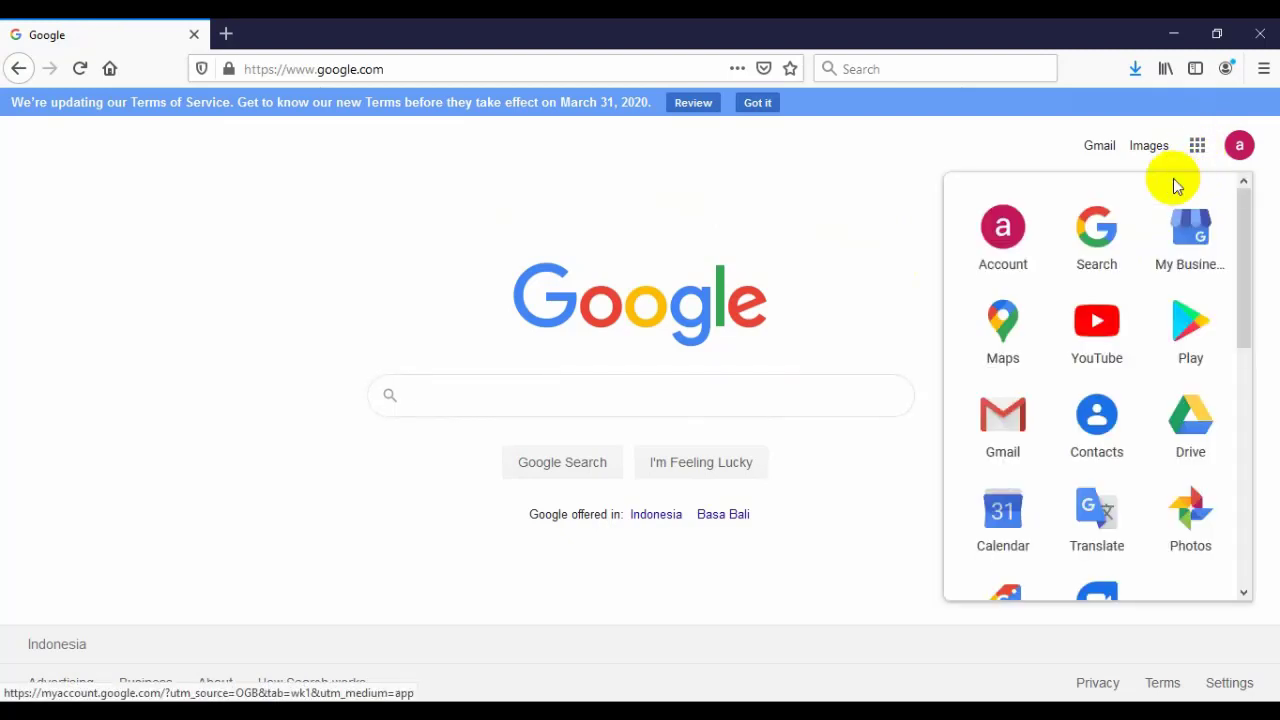
scroll(1134, 368, down, 1)
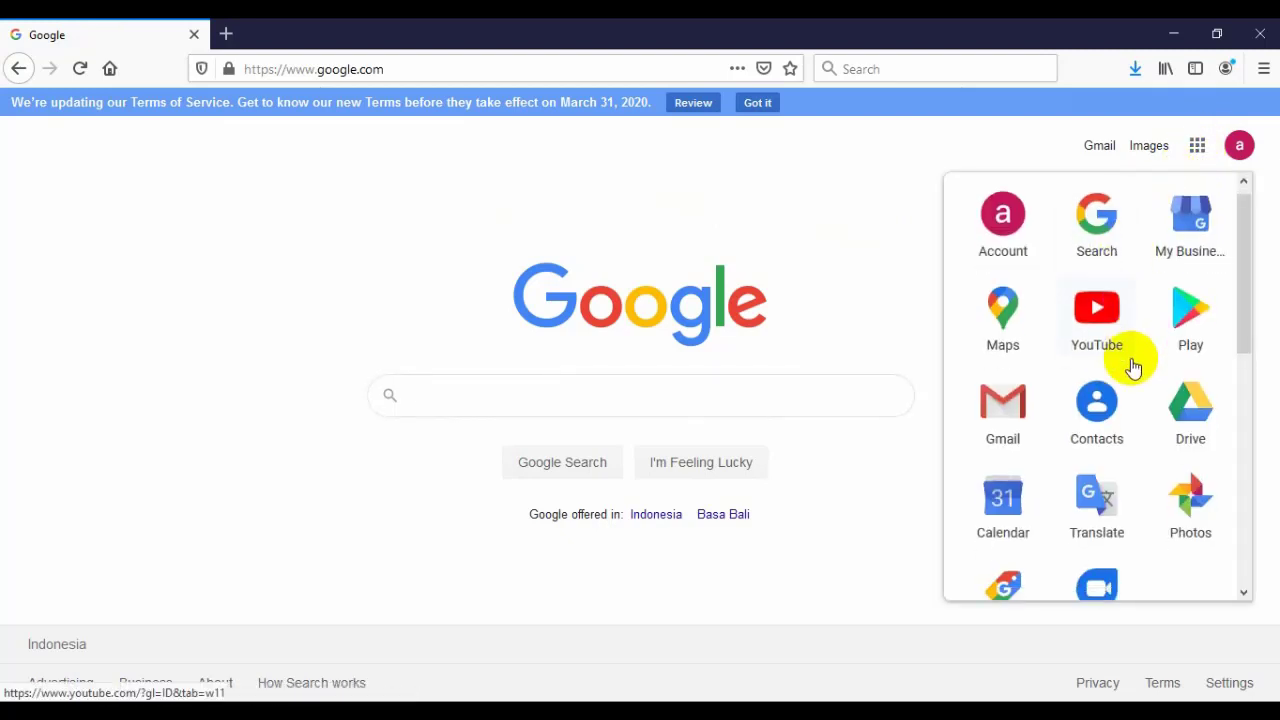
scroll(1133, 367, down, 2)
scroll(1133, 365, down, 1)
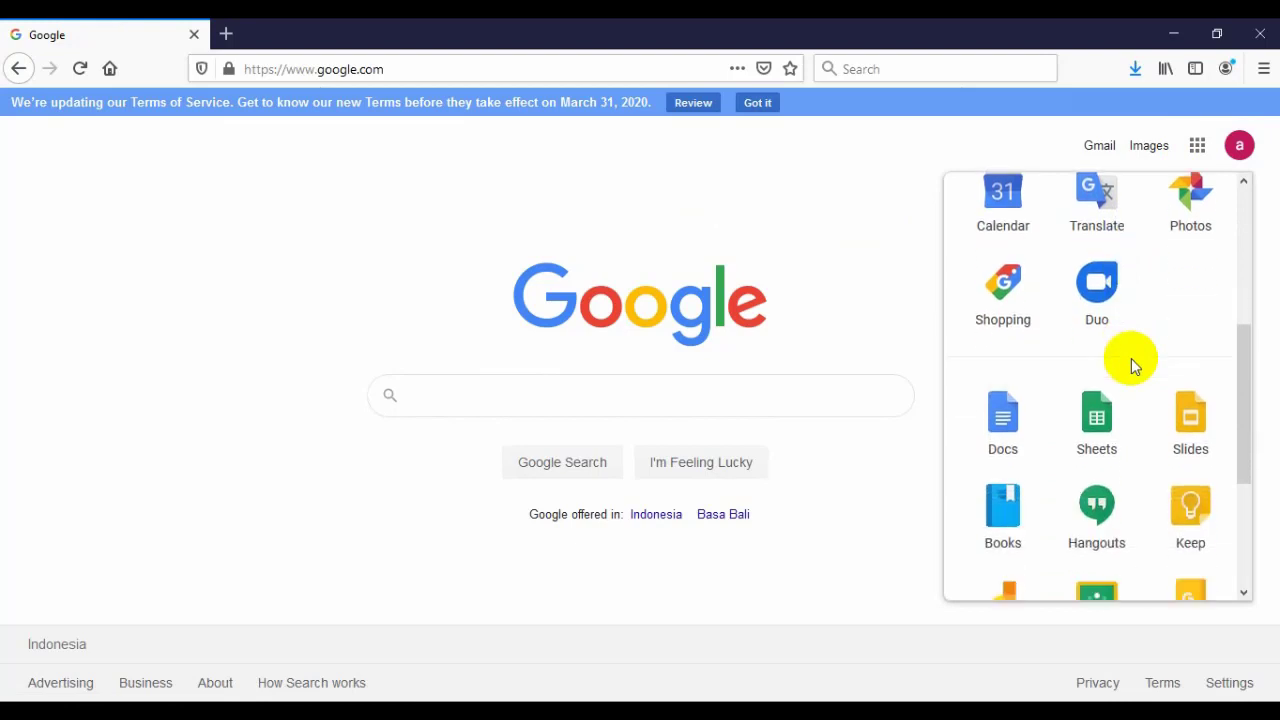
scroll(1133, 362, down, 3)
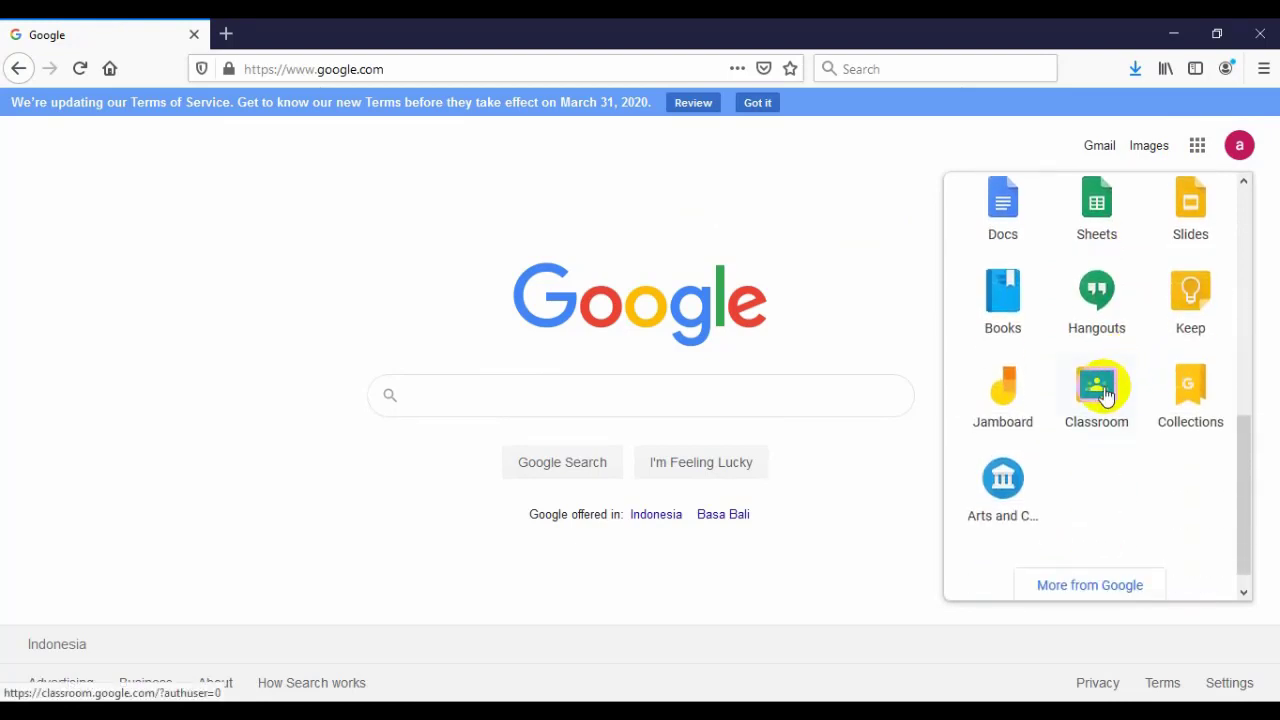
click(864, 280)
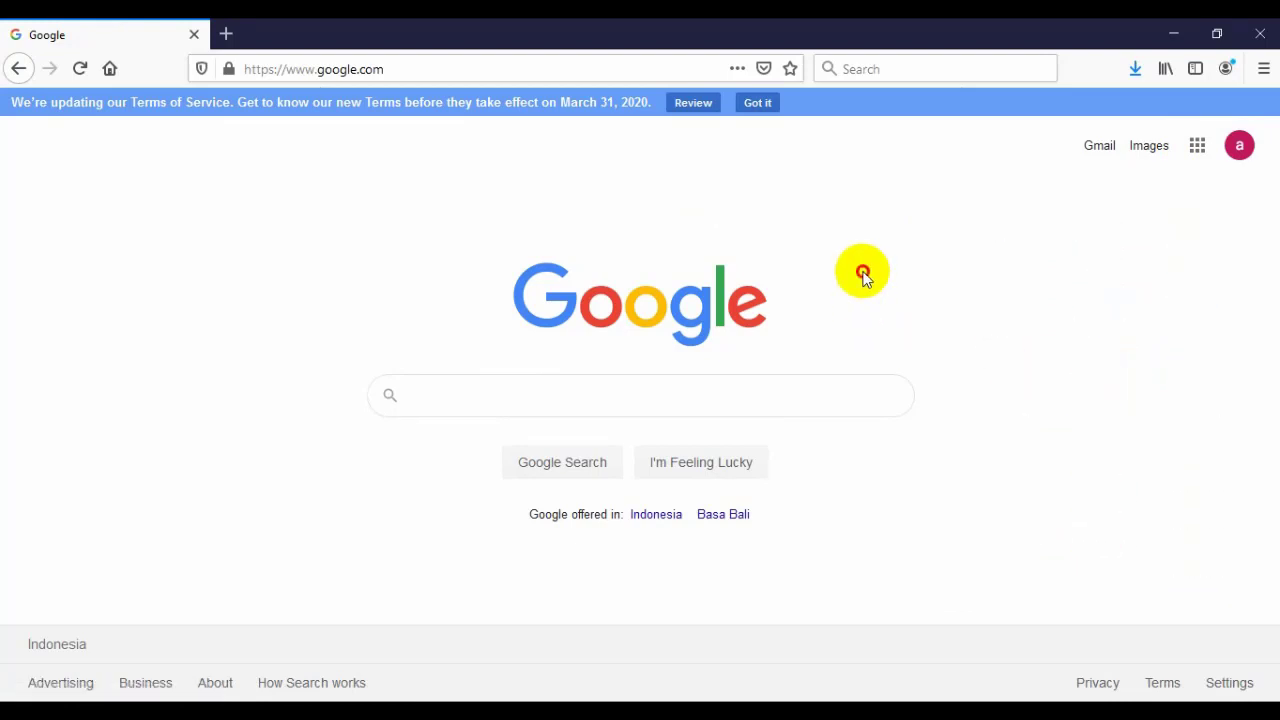
click(1198, 148)
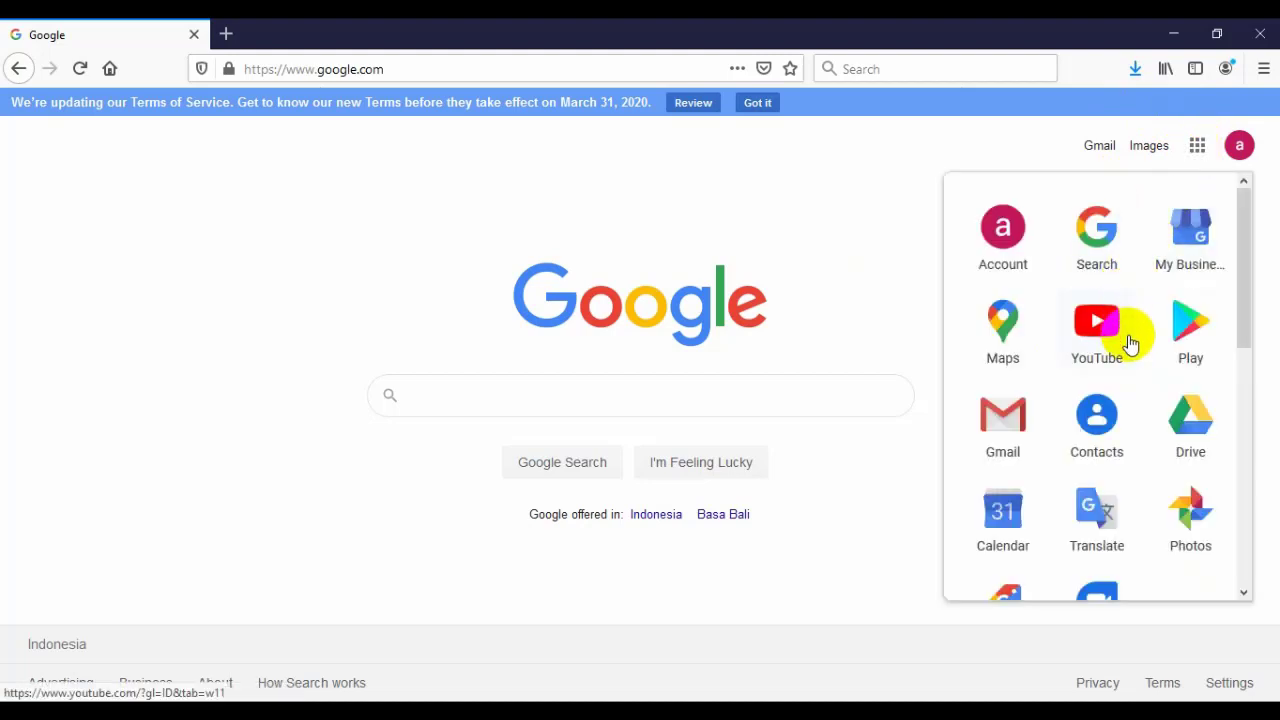
scroll(1137, 343, down, 2)
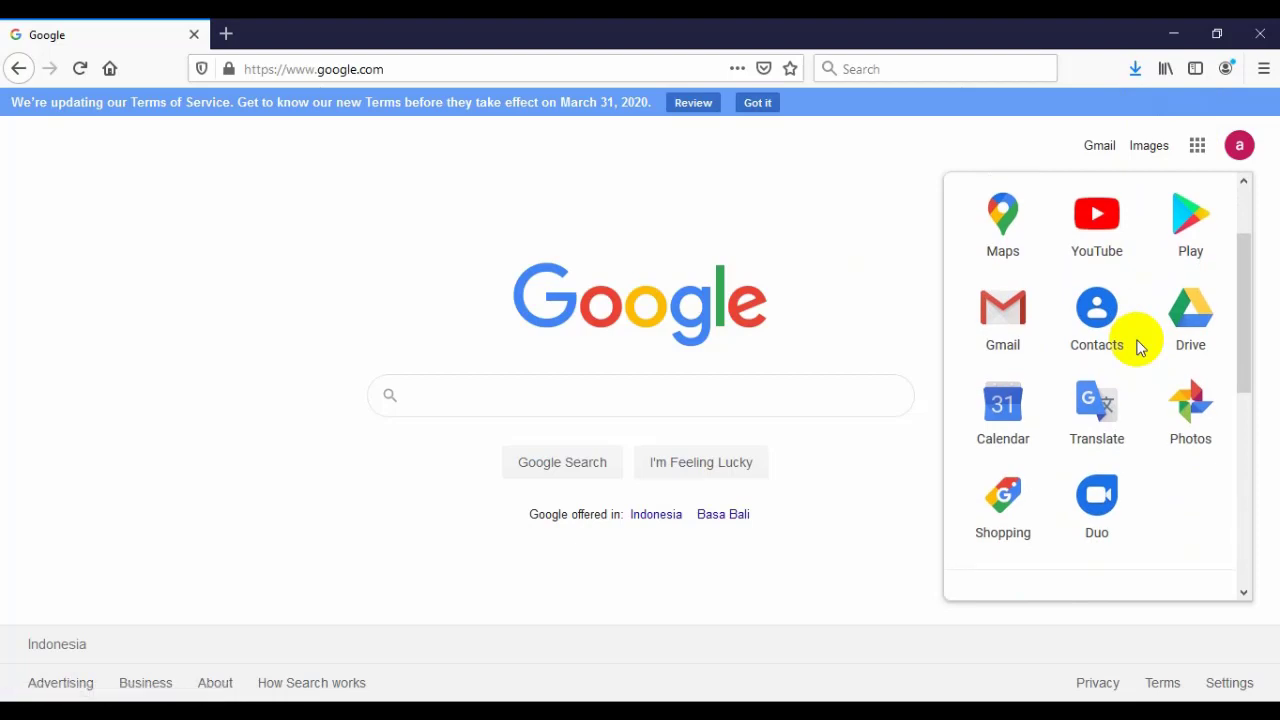
scroll(1137, 345, down, 2)
scroll(1139, 350, down, 4)
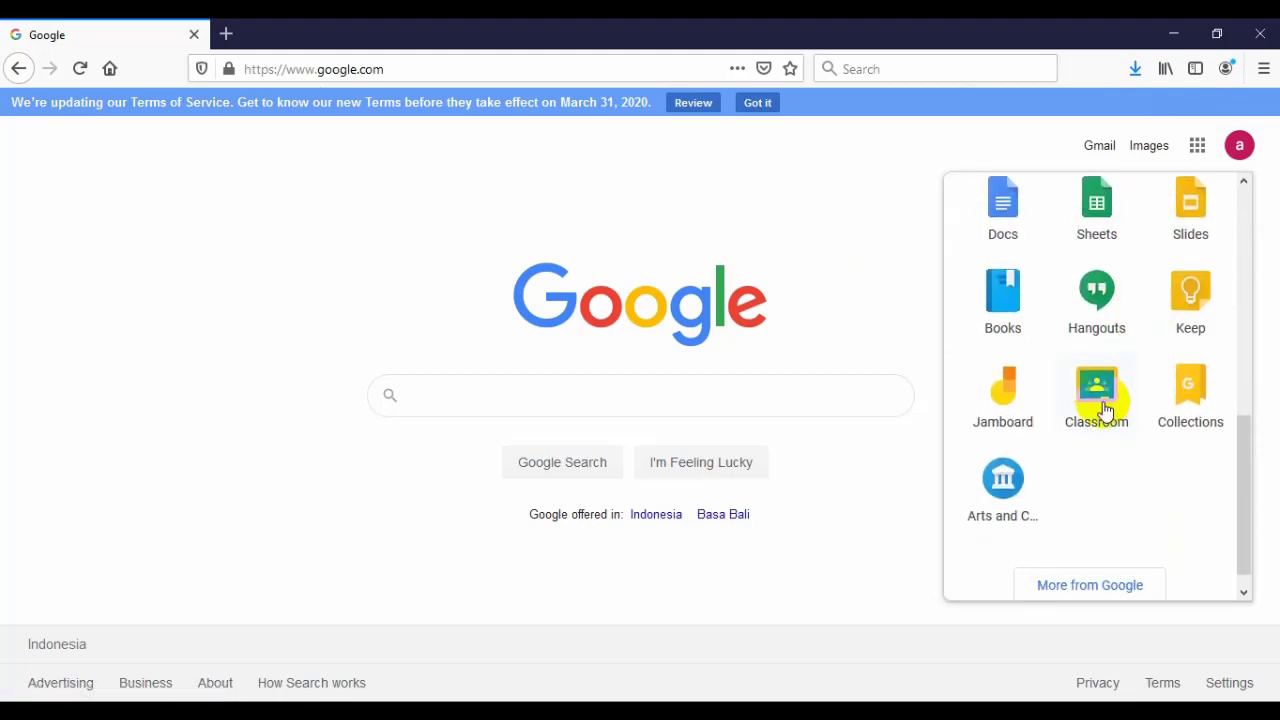
click(1104, 412)
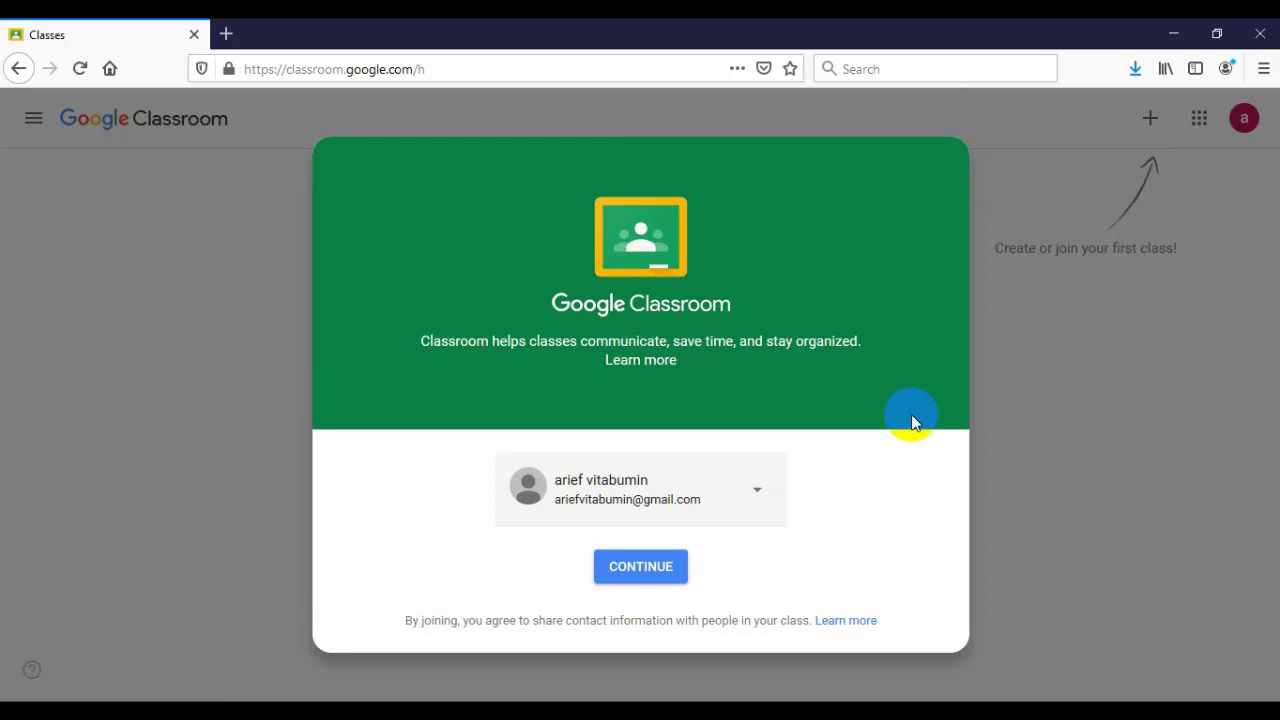
- Continue with the signed-in account, choose Create class, and accept the school-use notice
click(645, 573)
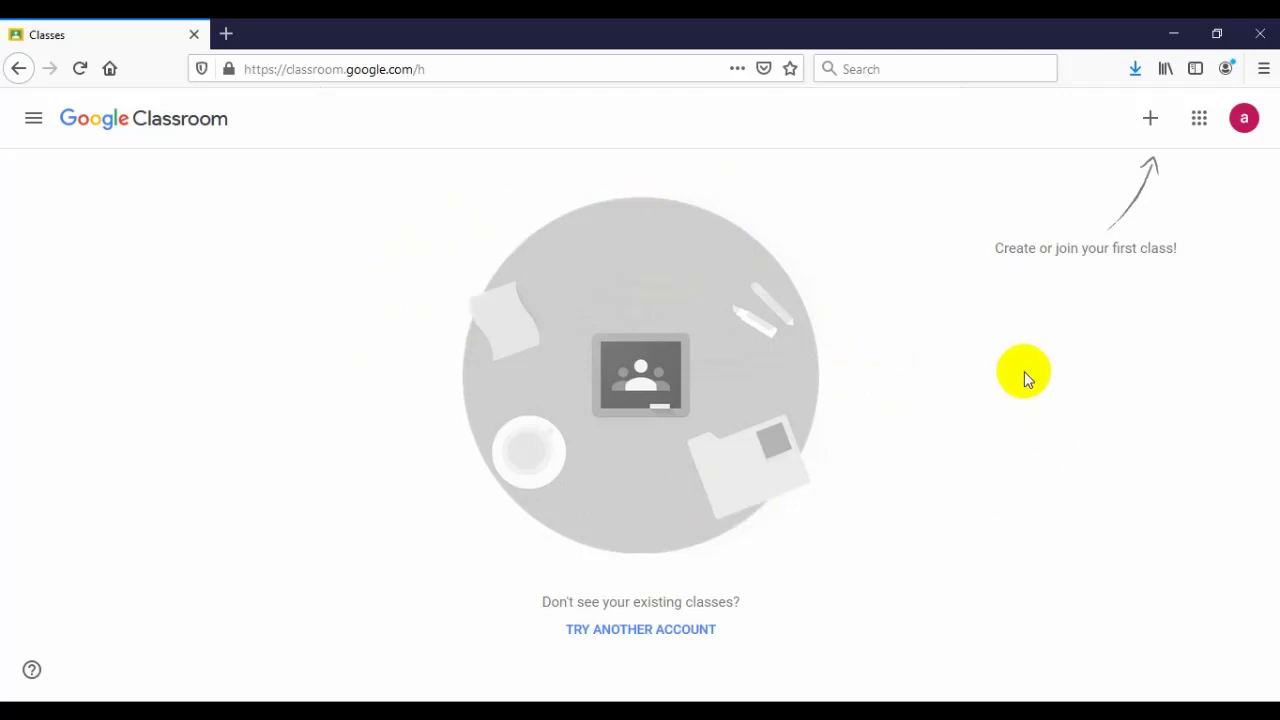
click(1151, 122)
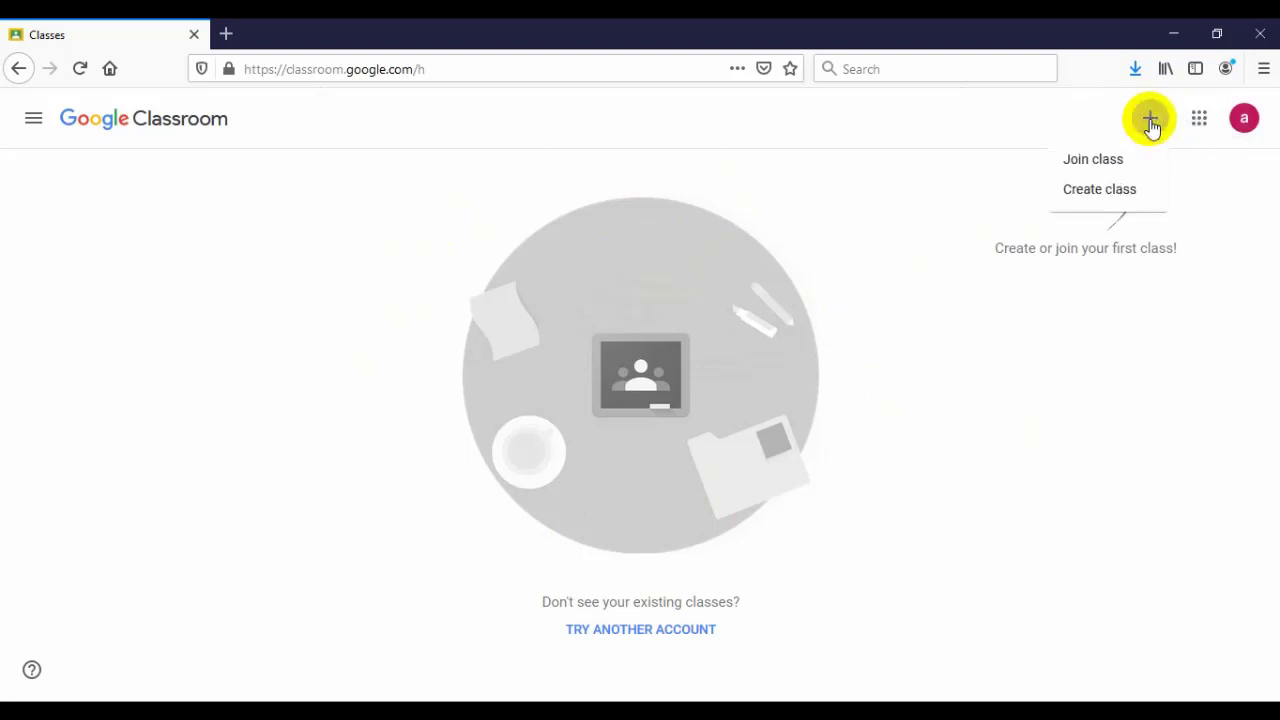
click(1117, 196)
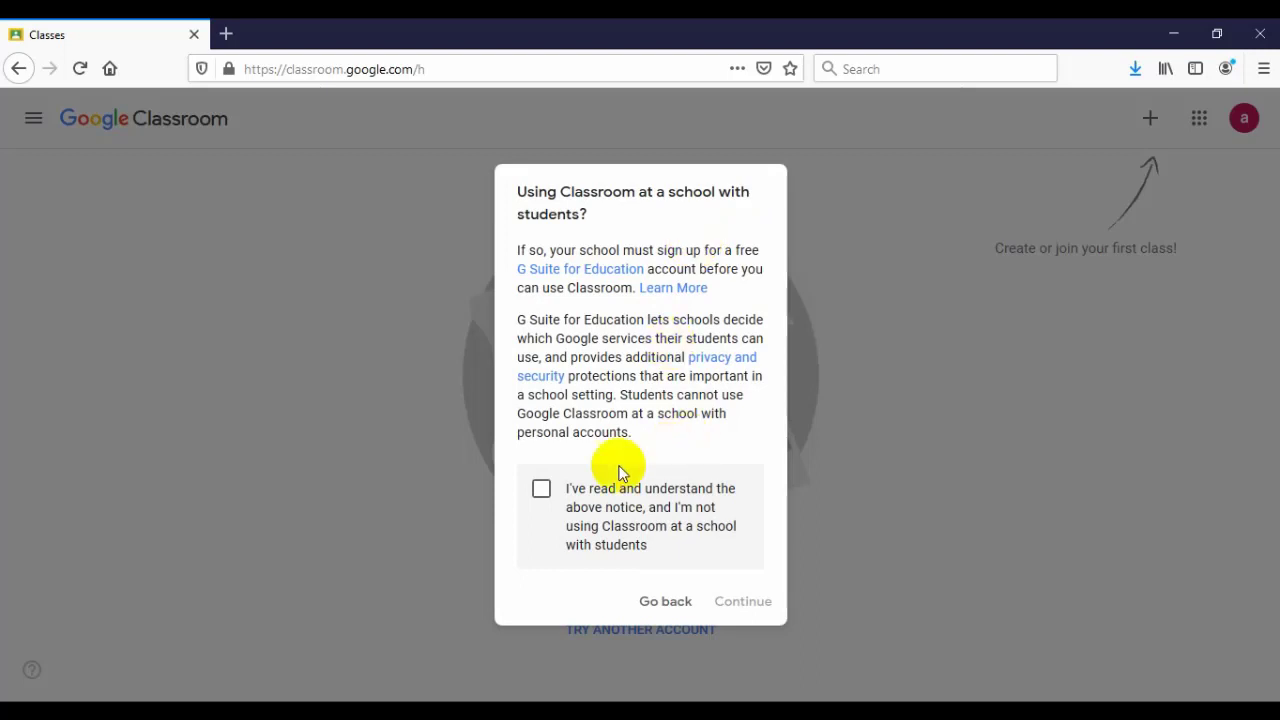
click(540, 490)
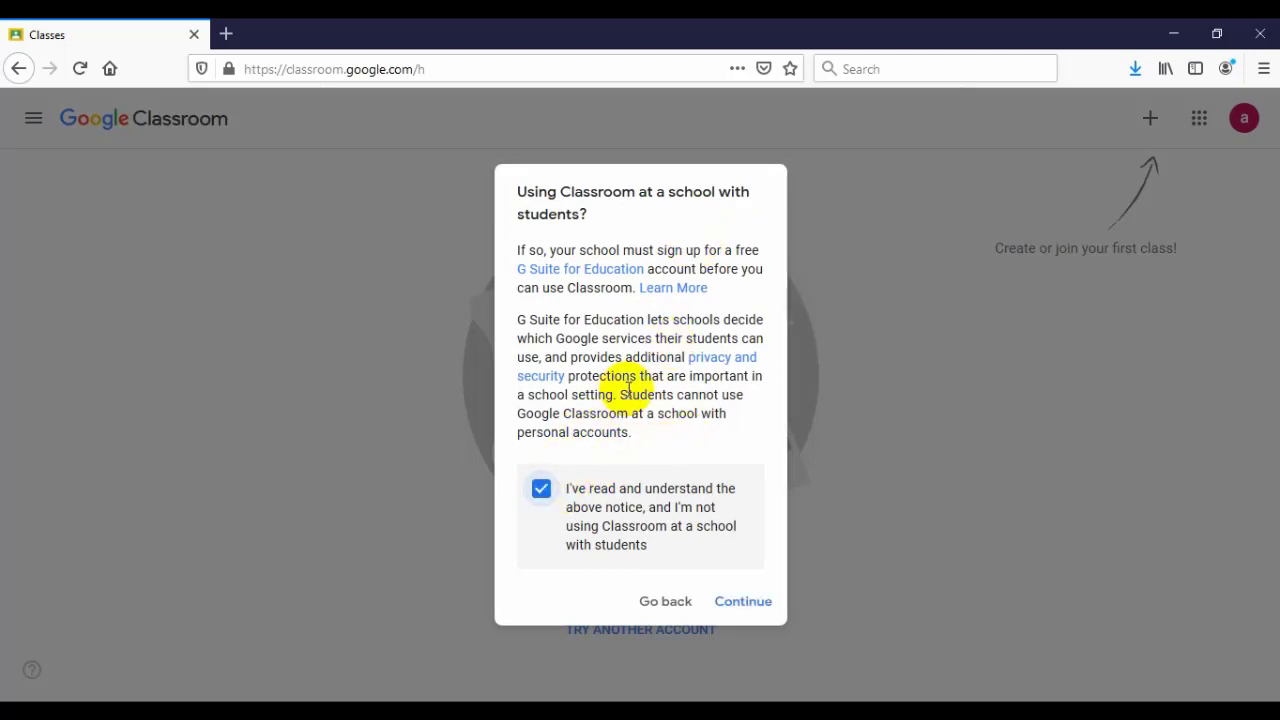
click(740, 601)
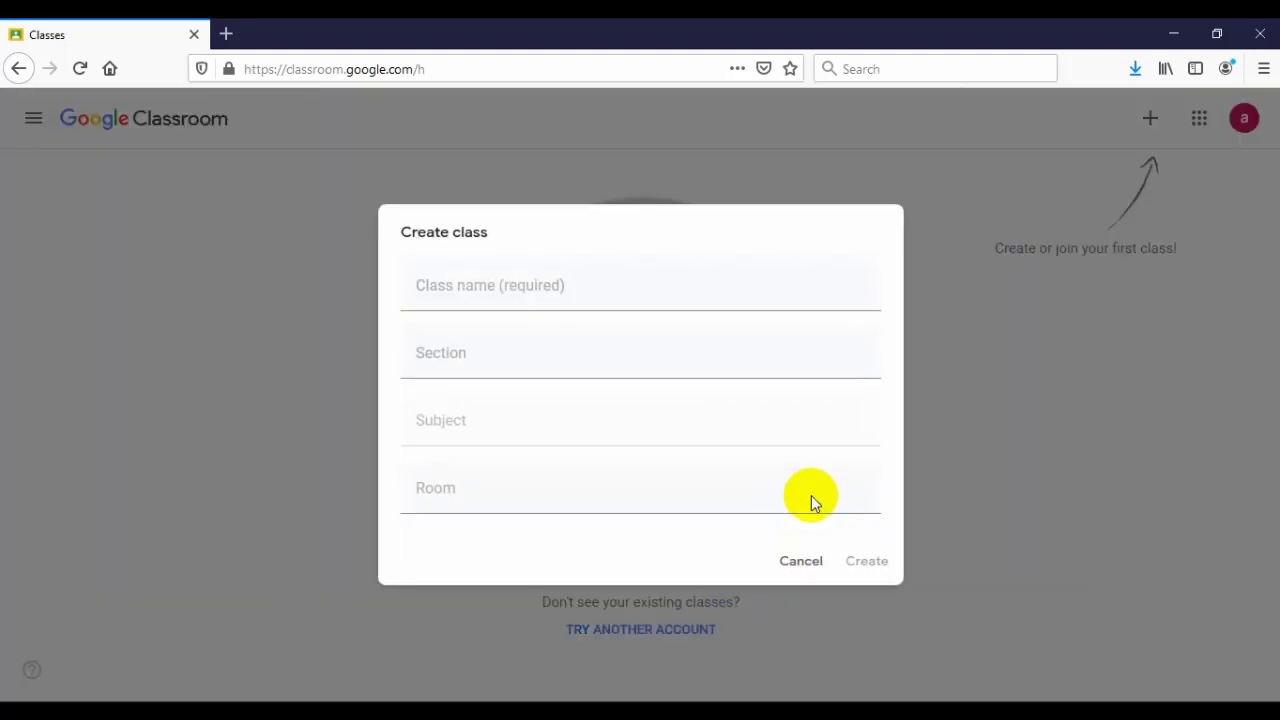
- Name the new class 'X AKL 1', leave Section, Subject and Room blank, and create it
click(517, 291)
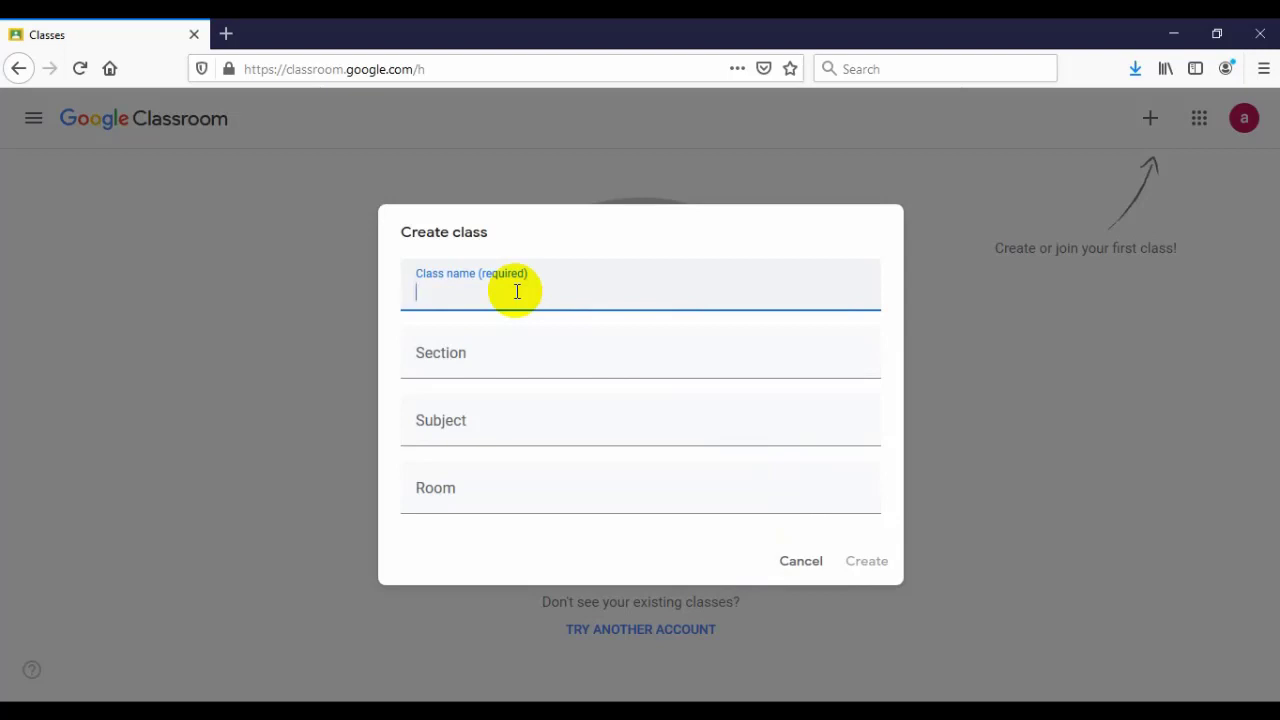
text(X AKL 1)
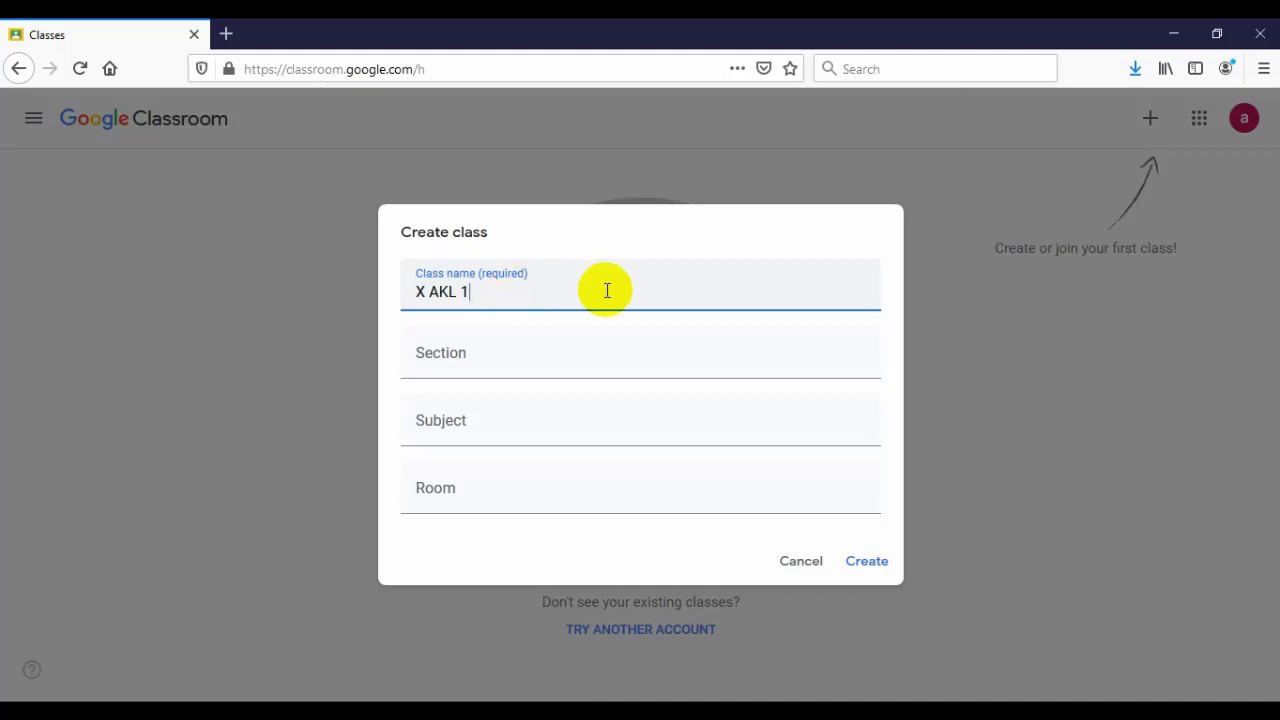
click(629, 360)
click(640, 415)
click(648, 481)
click(892, 396)
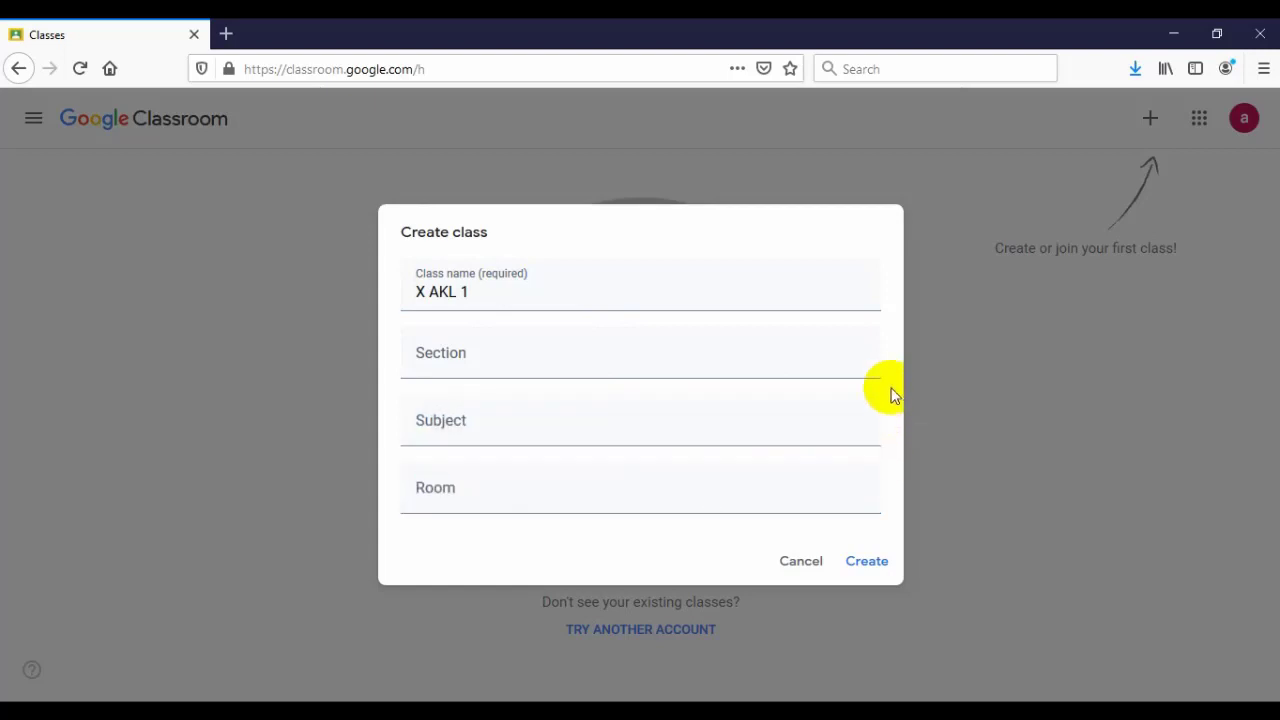
click(866, 561)
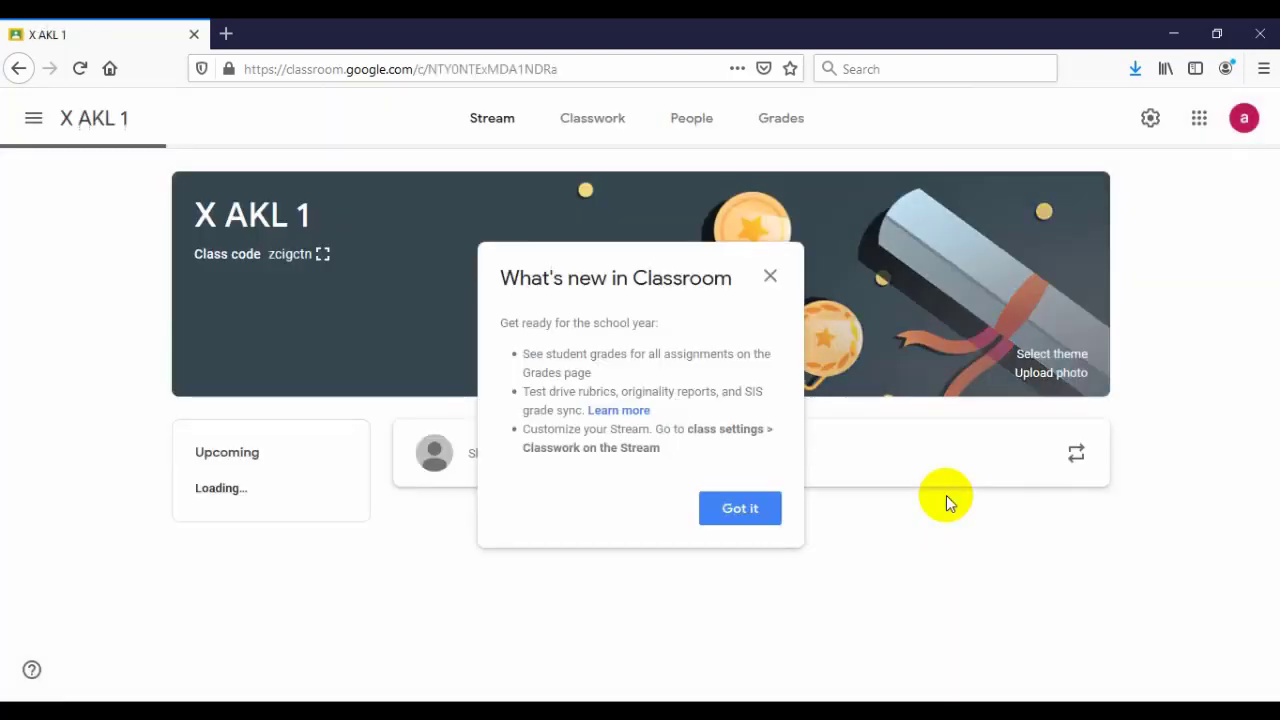
- Dismiss the What's new notice, go to Classwork, and open then close the Create menu
click(740, 509)
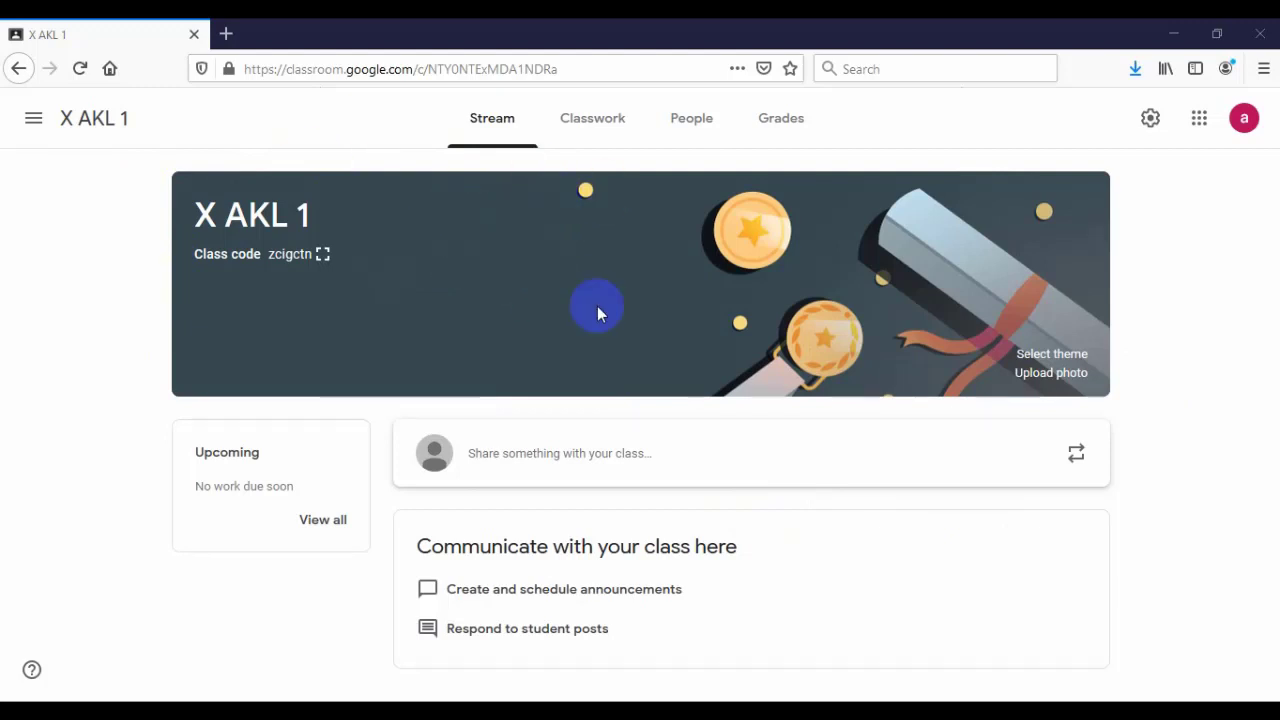
click(596, 128)
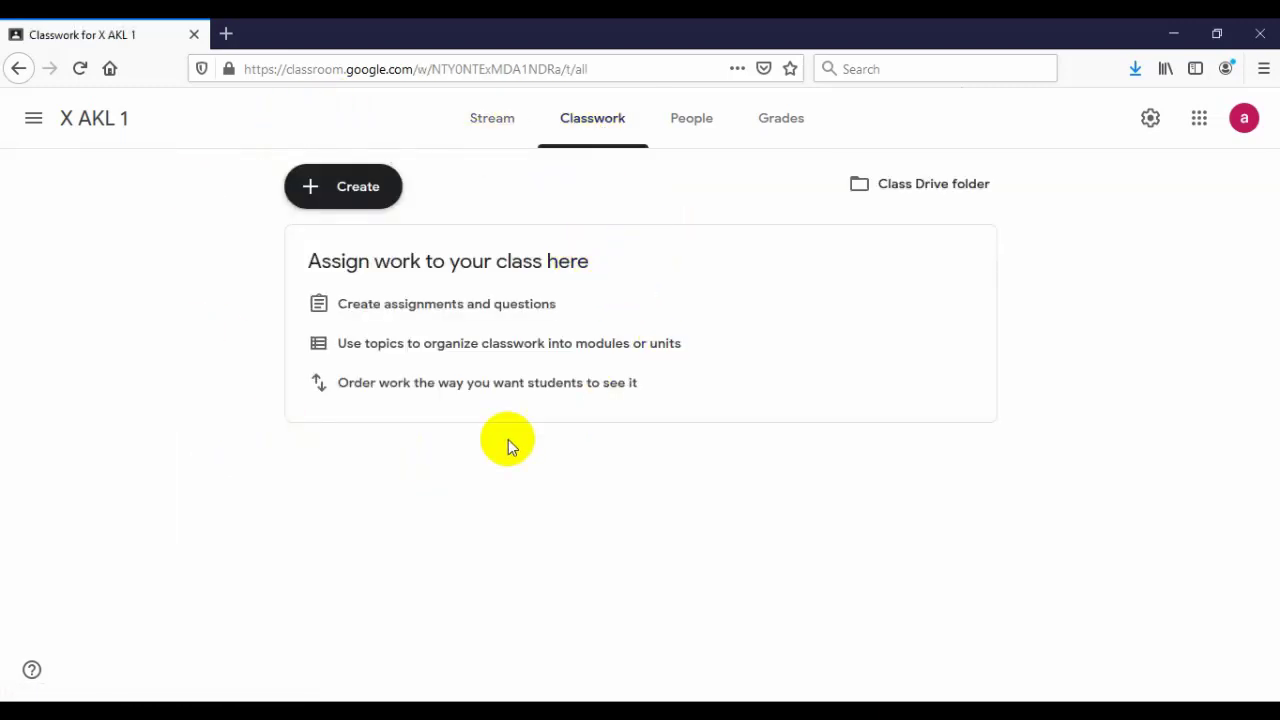
click(313, 190)
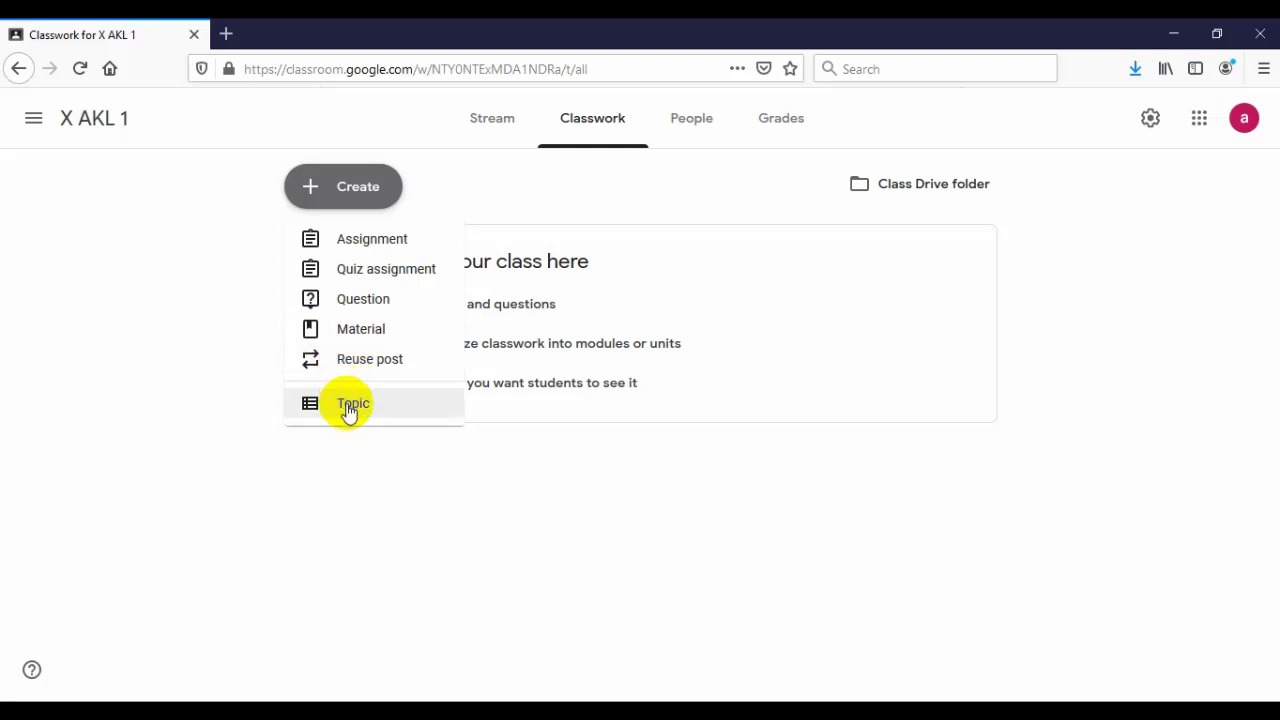
click(476, 177)
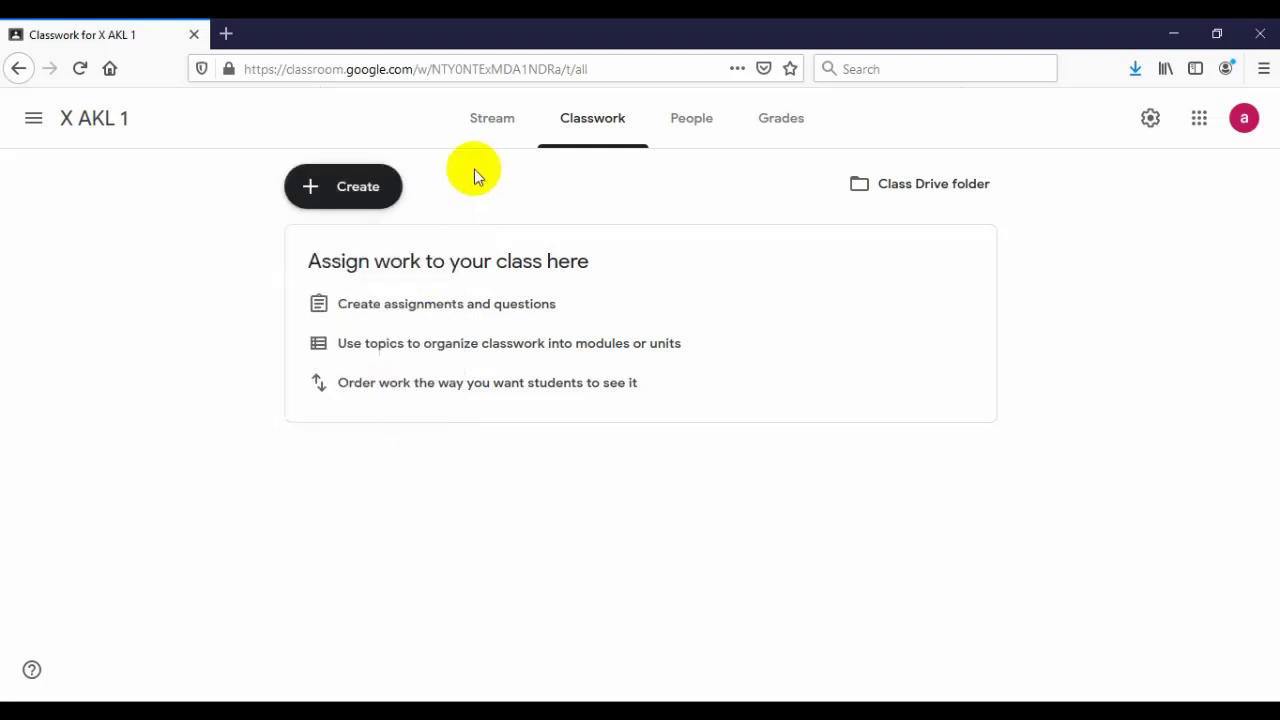
- From the People page, invite a co-teacher by entering their e-mail address and sending the invitation
click(694, 130)
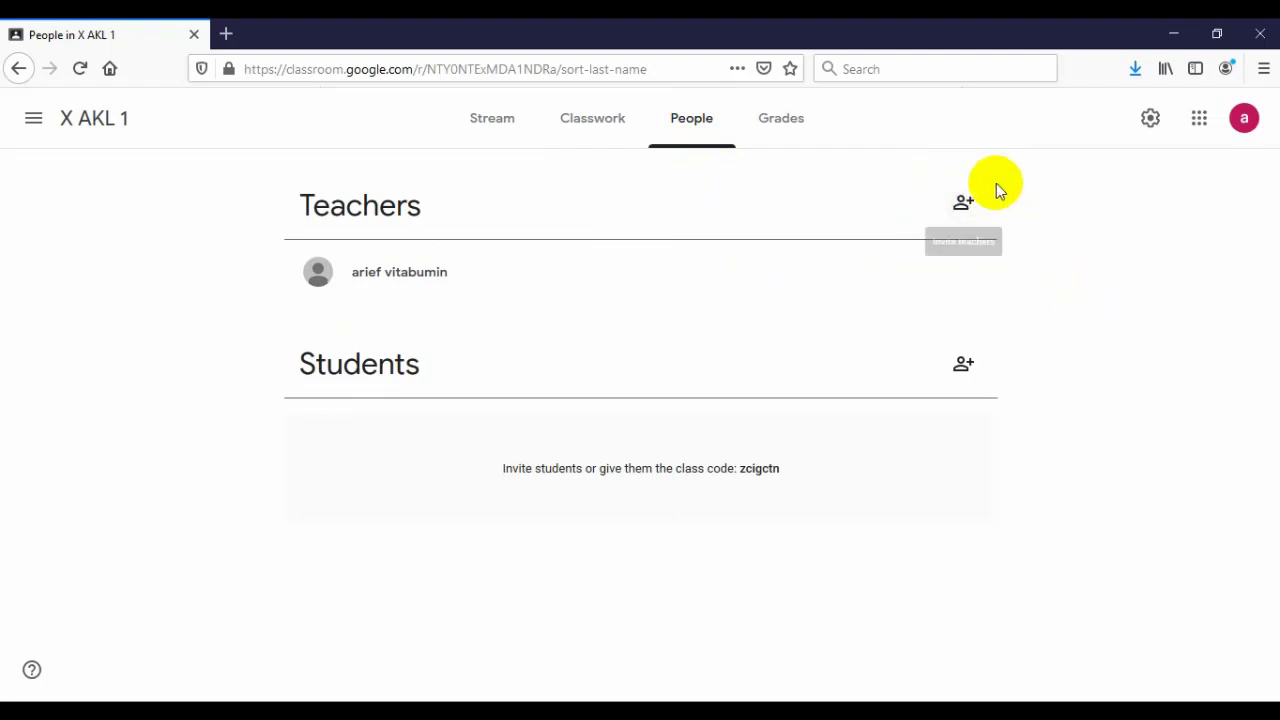
click(966, 205)
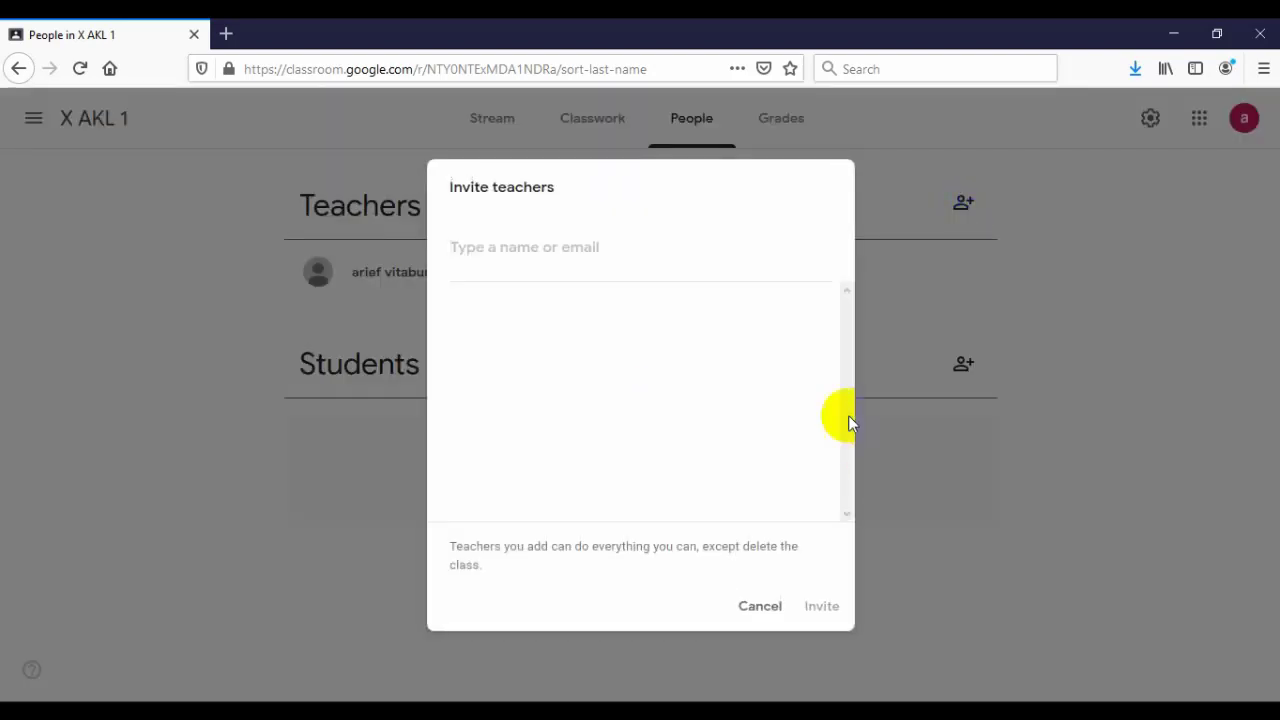
click(557, 243)
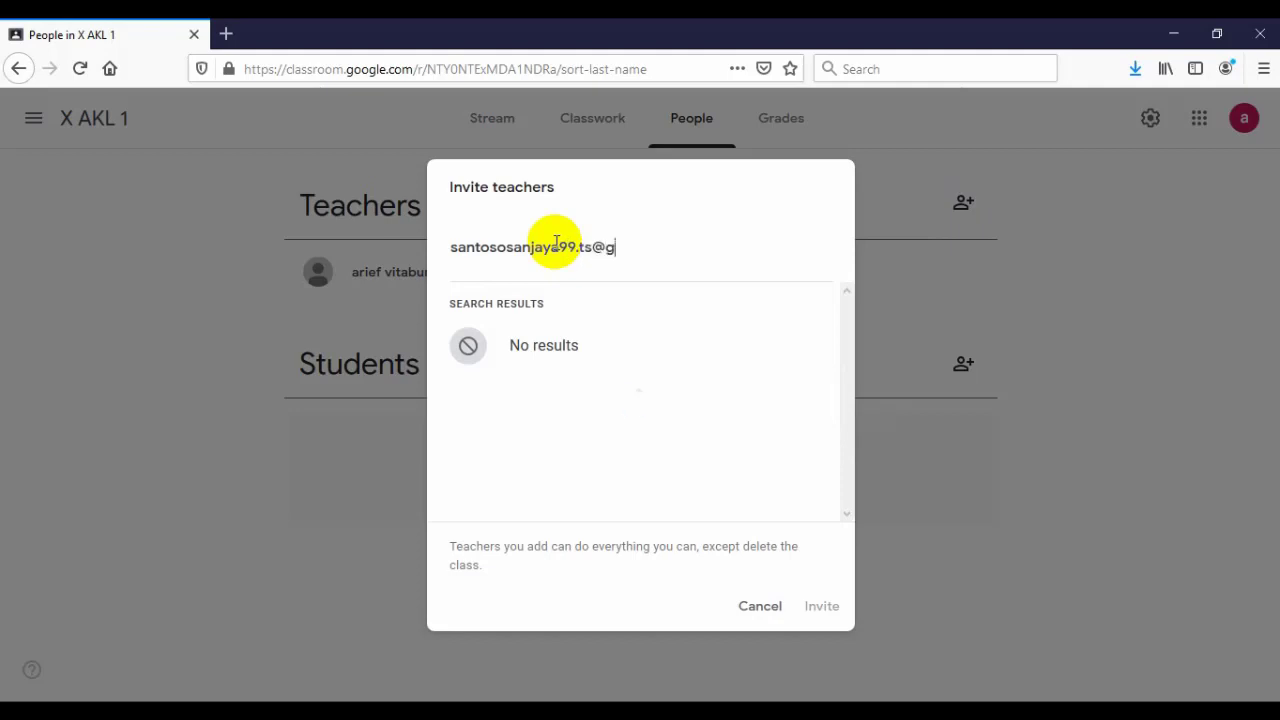
click(614, 349)
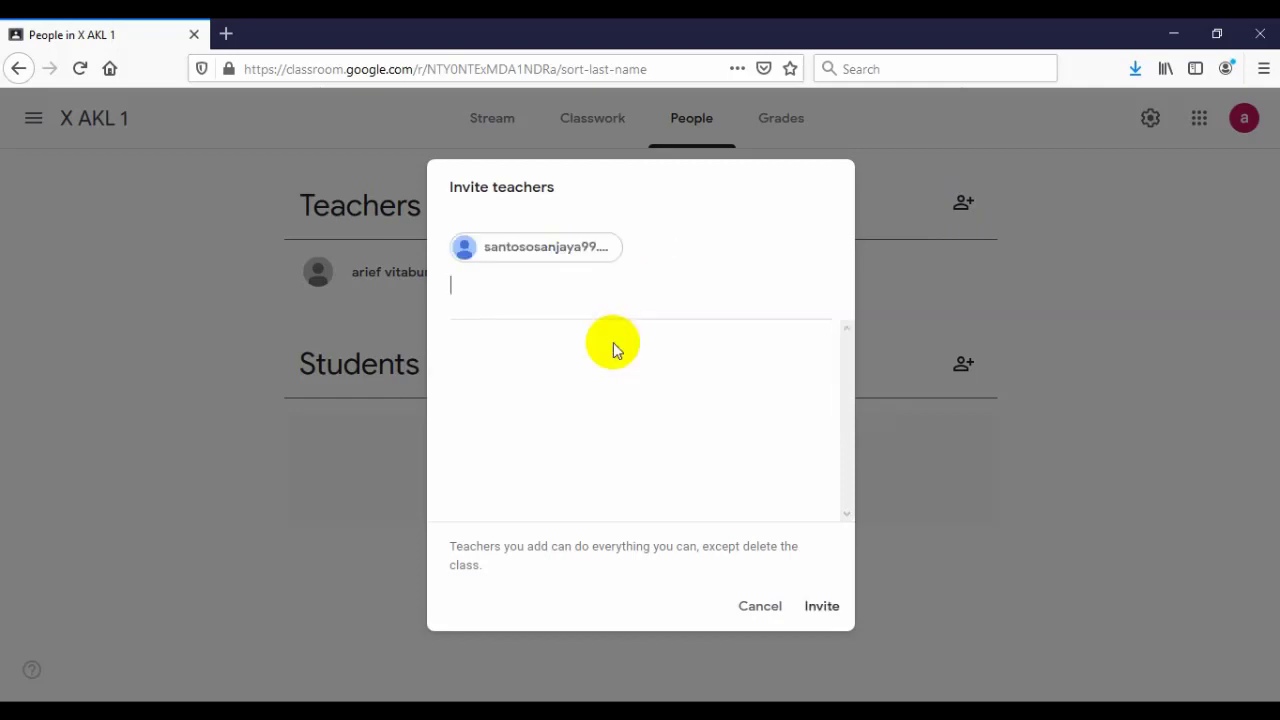
click(822, 610)
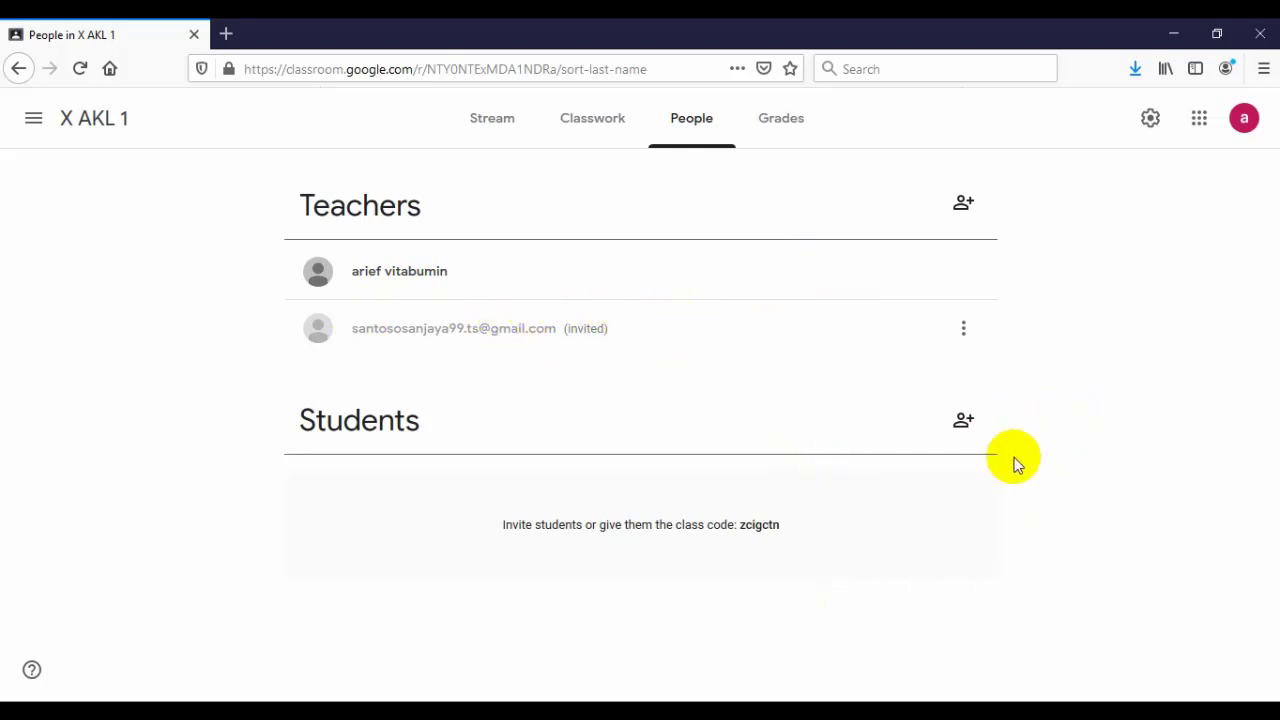
- Cancel the student invitation, select the class code, check Grades, then go to Classwork
click(967, 425)
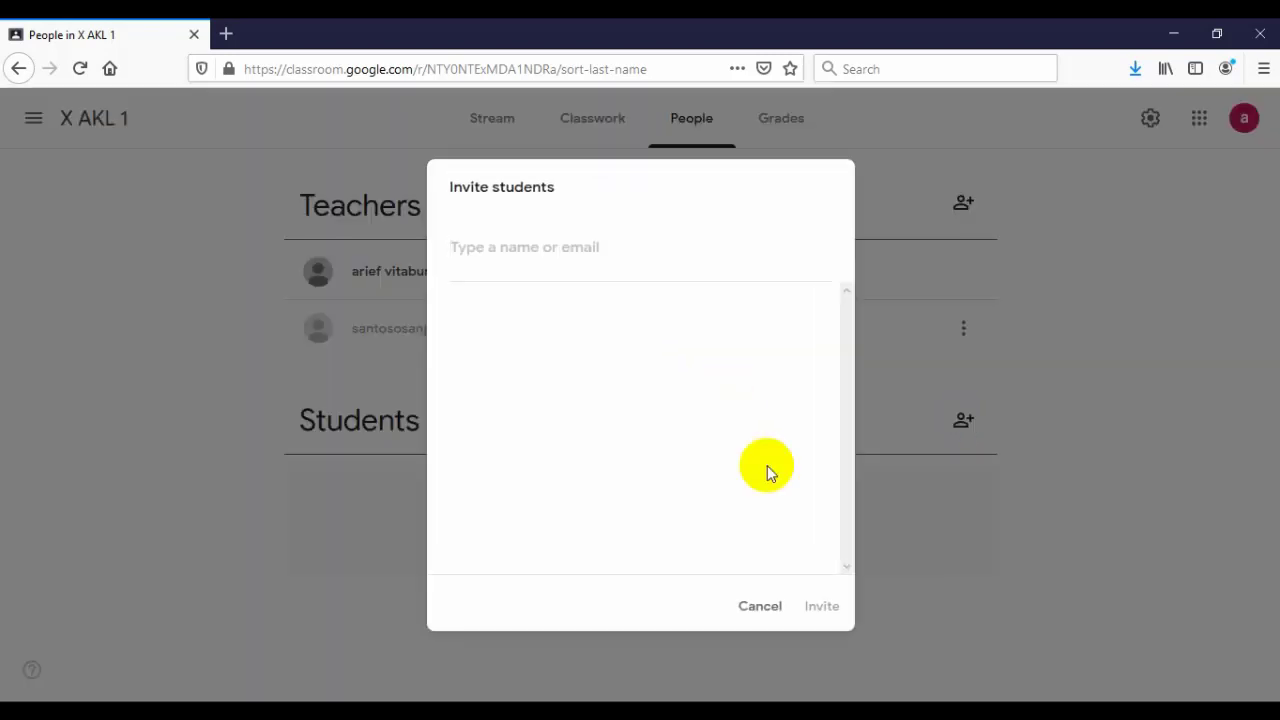
click(762, 606)
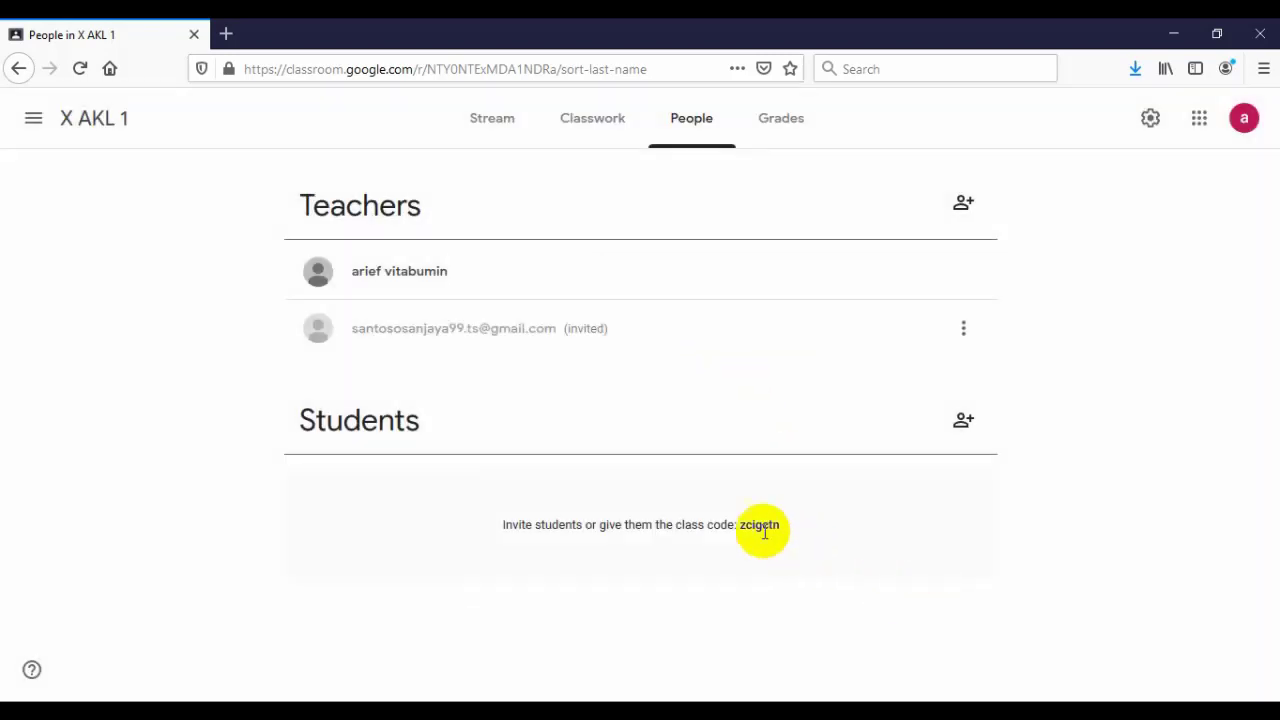
drag(740, 523, 778, 523)
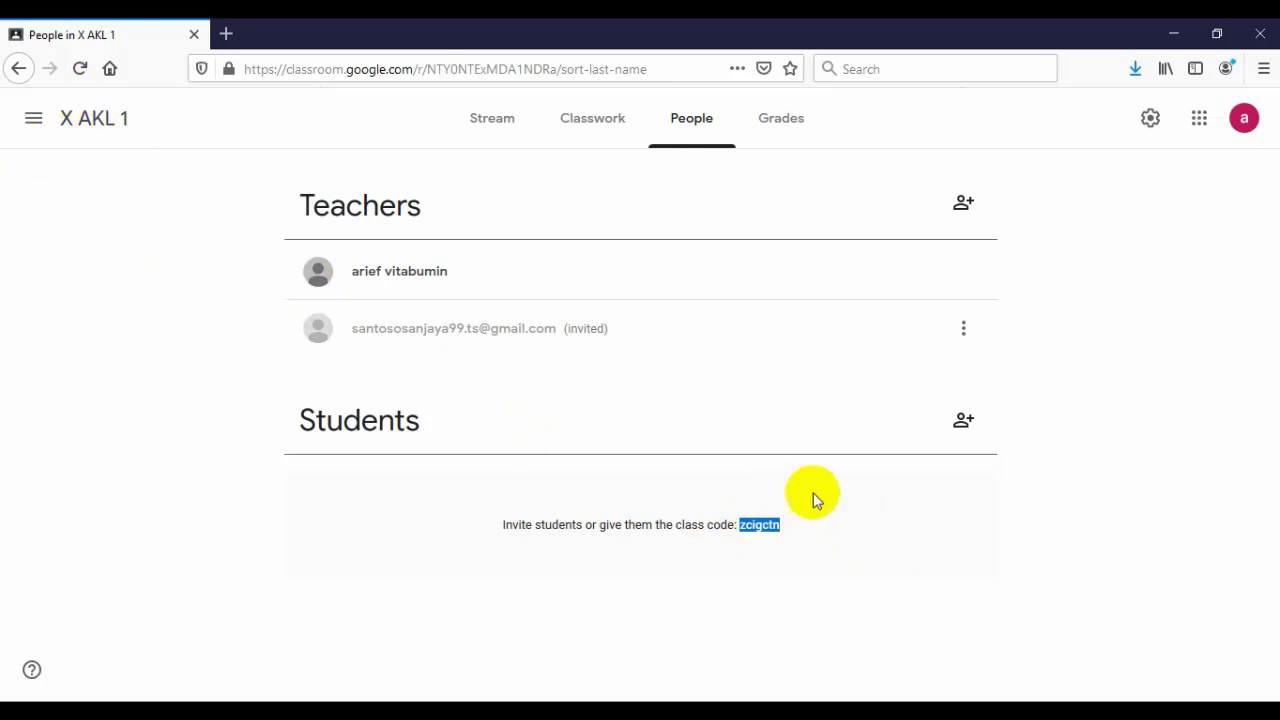
click(823, 532)
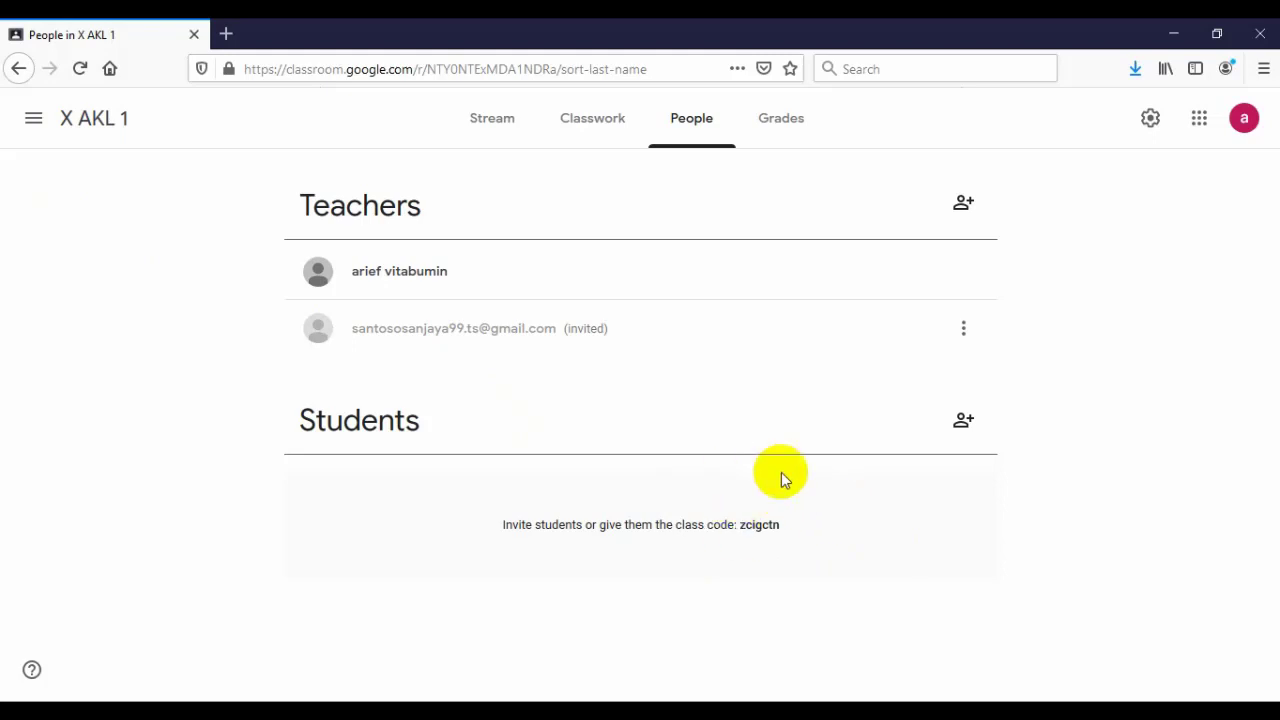
click(772, 124)
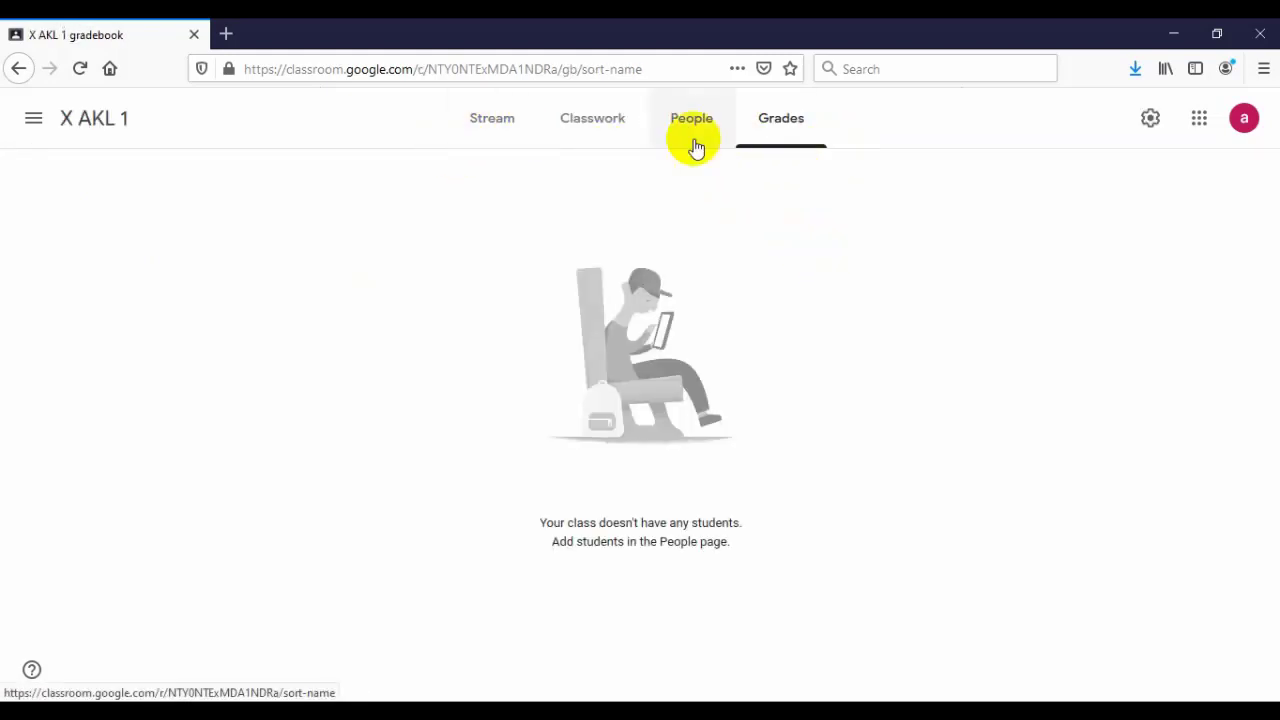
click(701, 128)
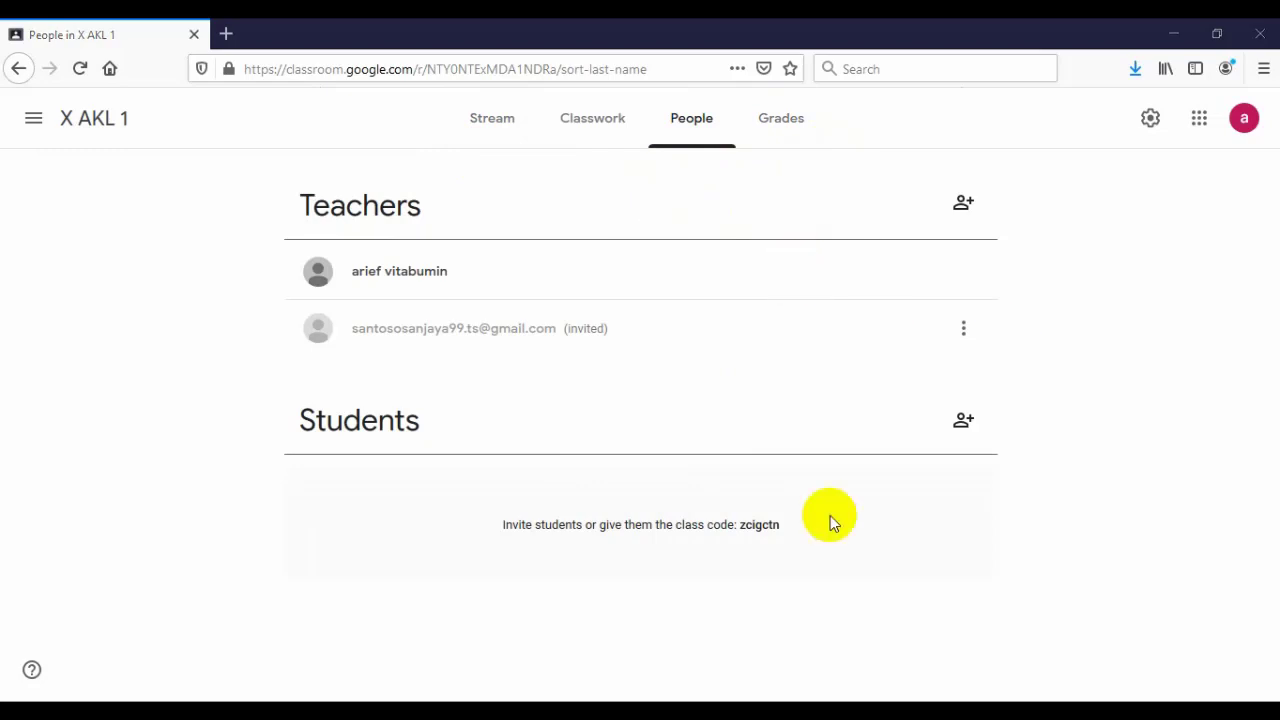
click(606, 116)
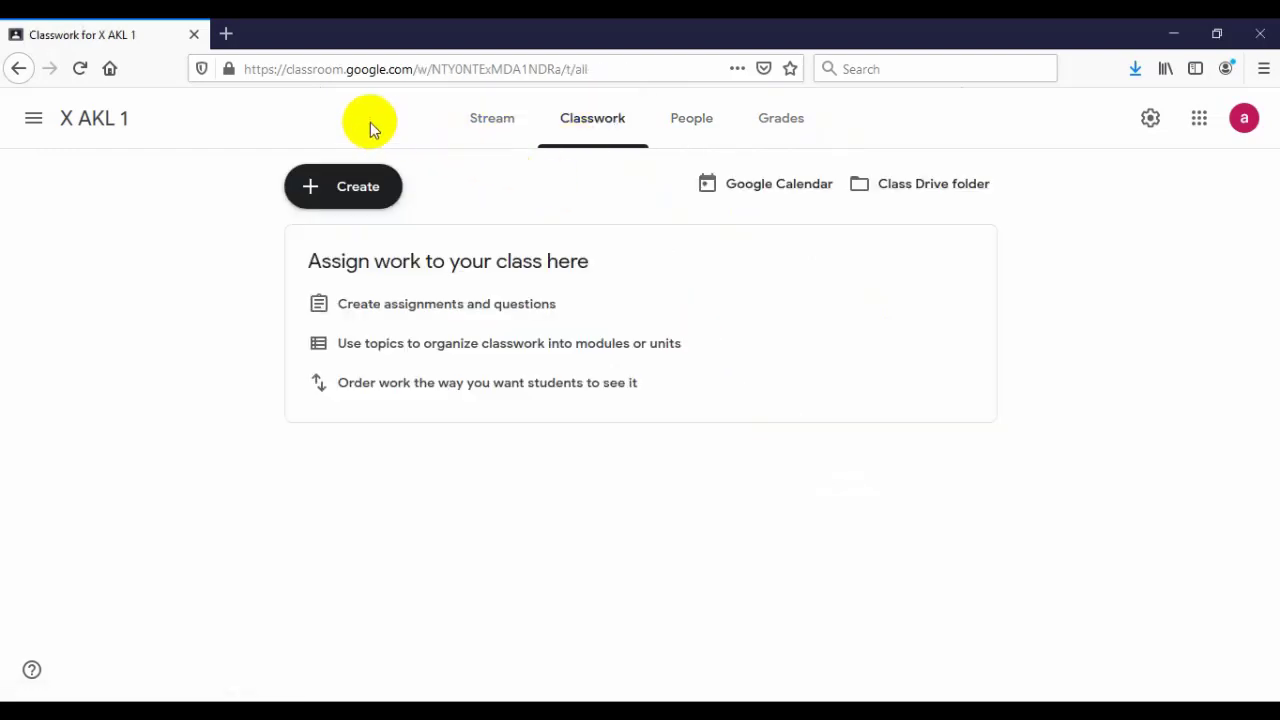
- Create a new Material and title it 'Budaya Politik partisipan'
click(318, 192)
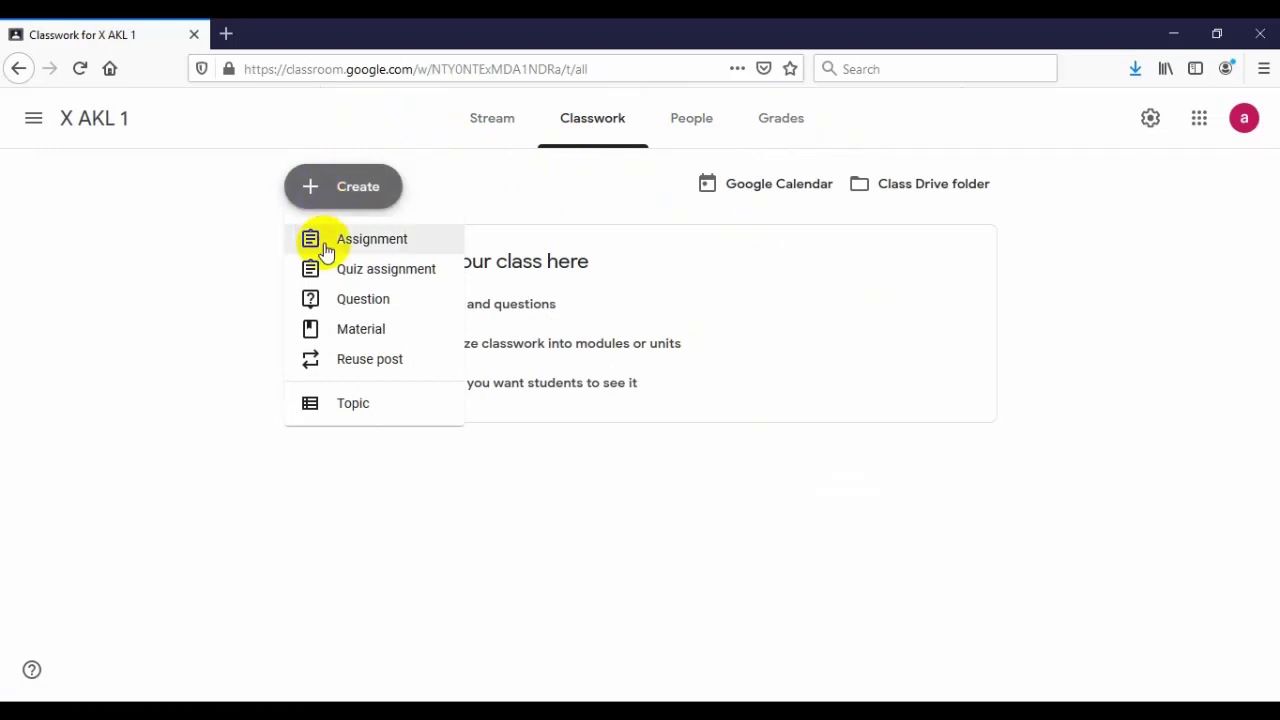
click(348, 336)
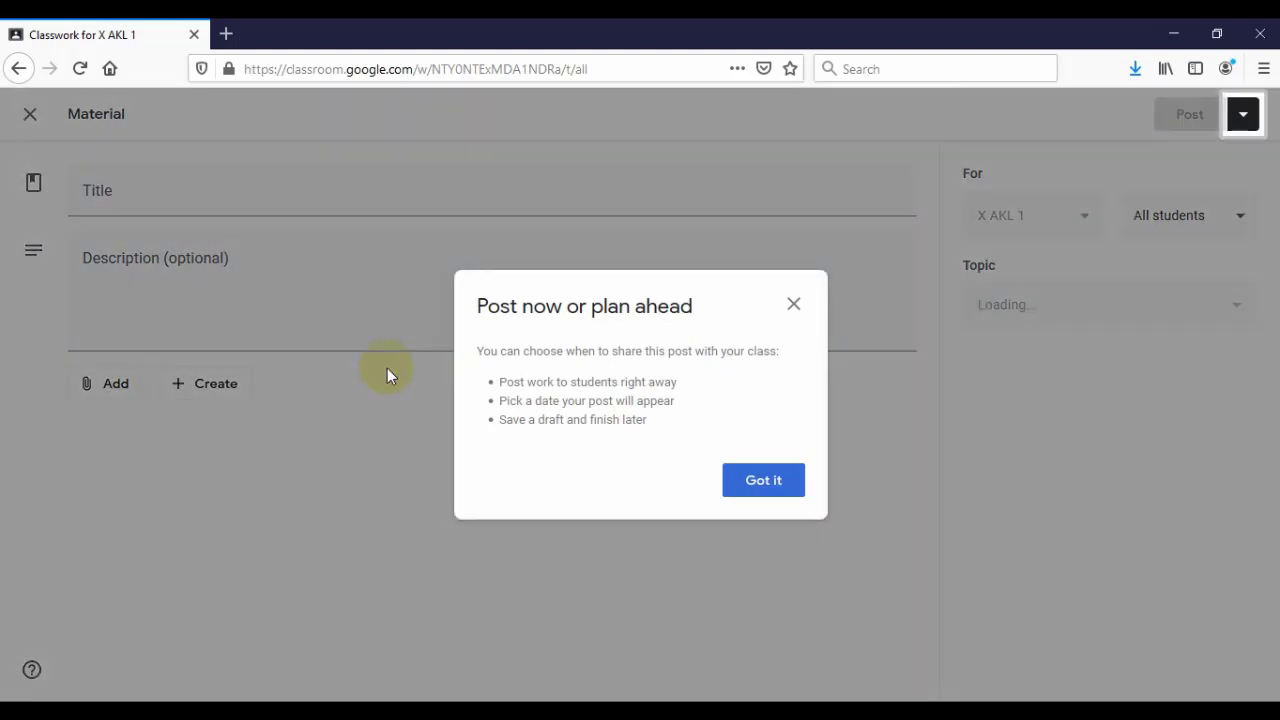
click(752, 484)
click(143, 184)
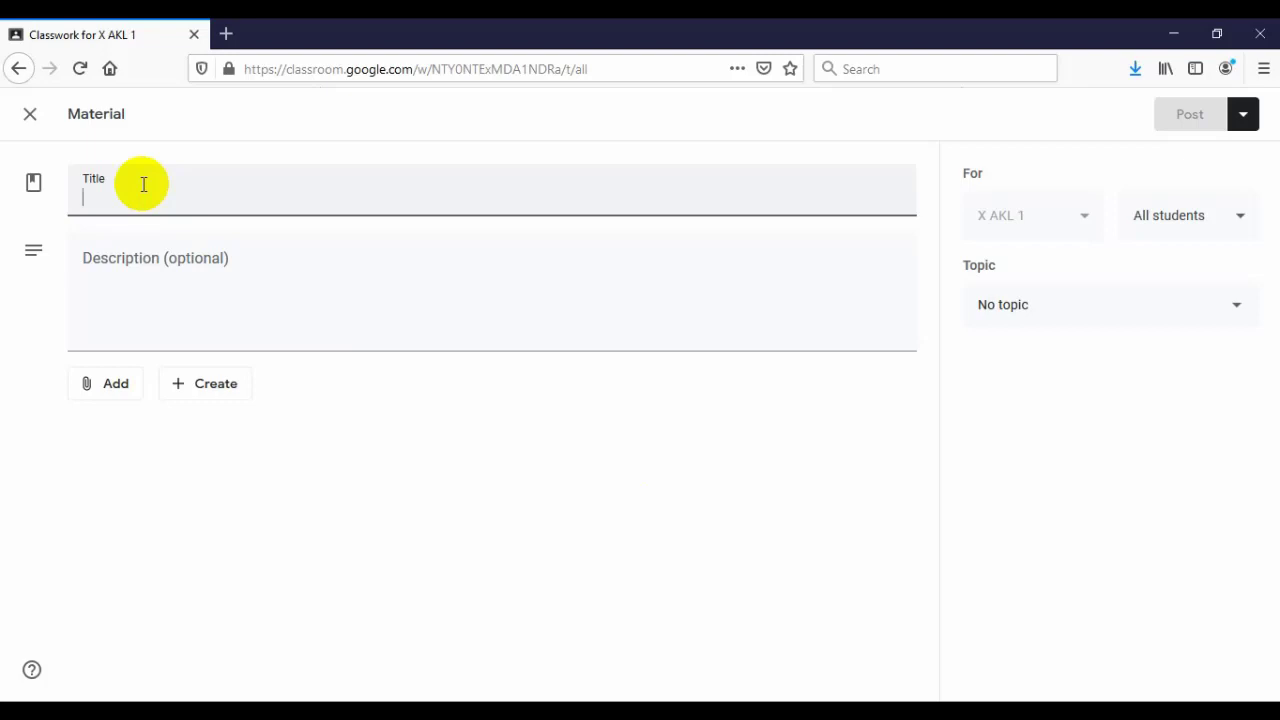
text(Budaya Politik)
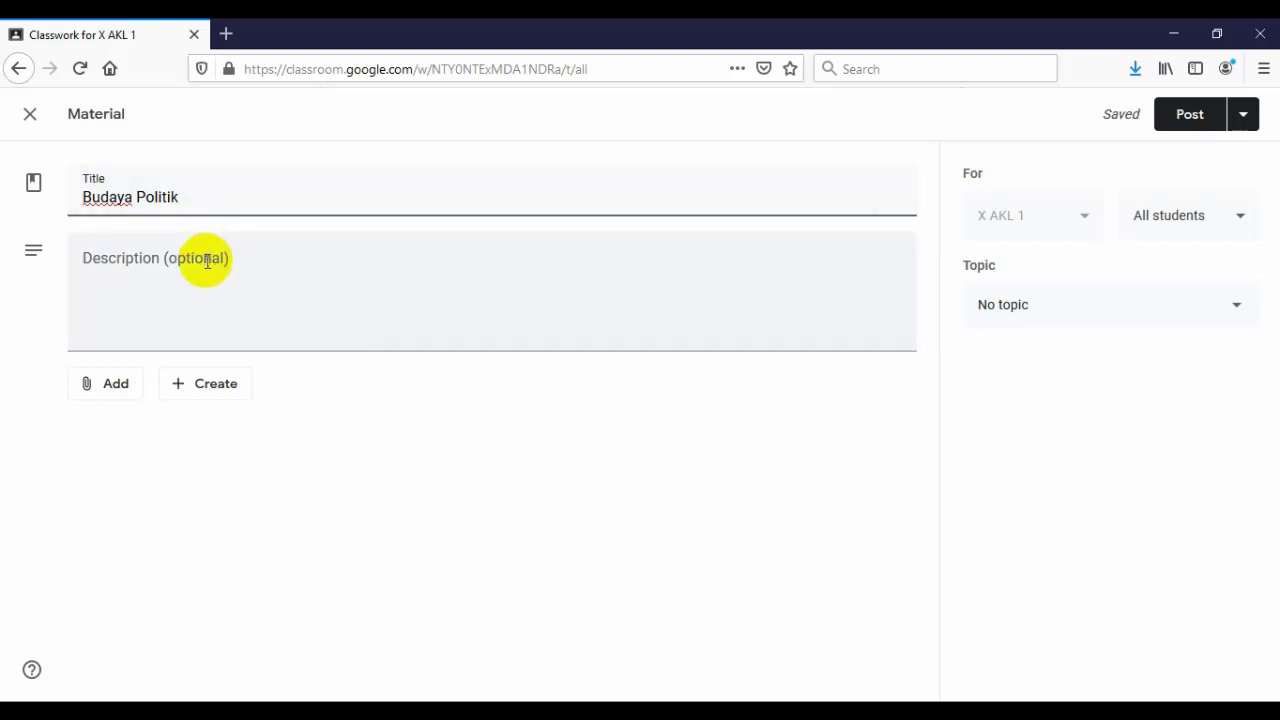
click(205, 255)
click(214, 203)
text(par)
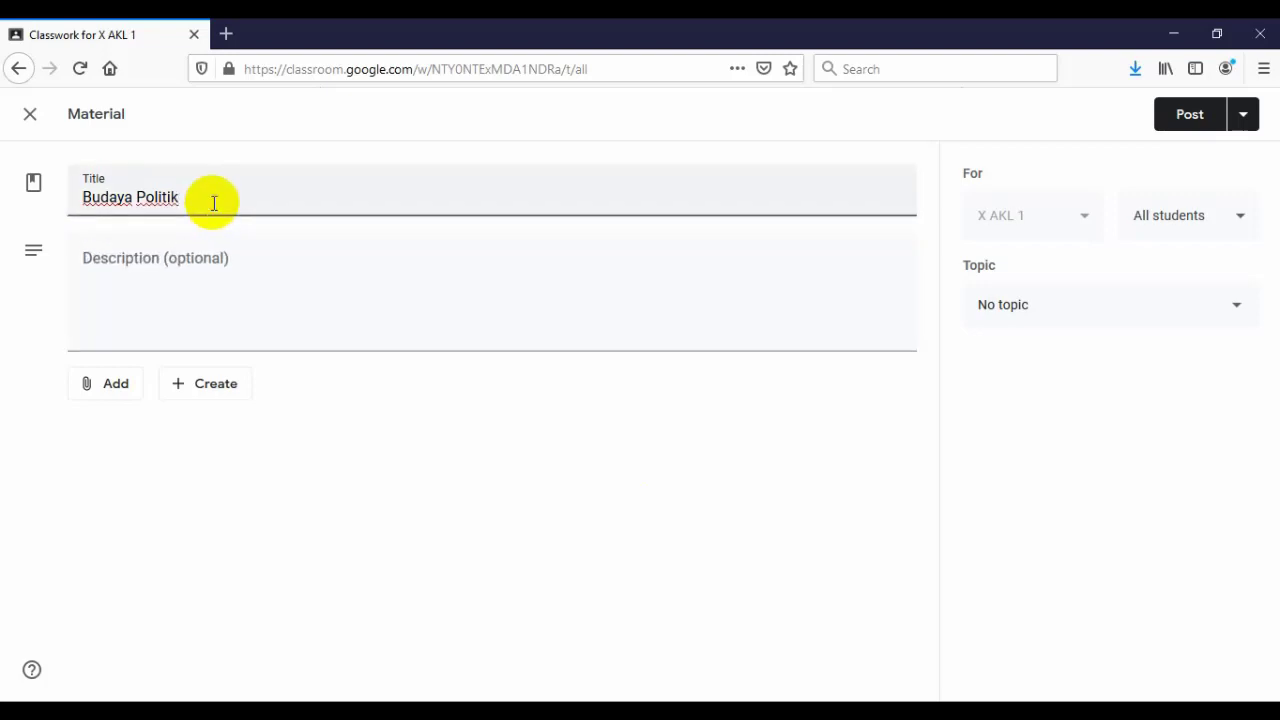
text(tisipan)
- Write the description 'Simaklah video berikut tentang penyebaran dan bahaya covid-19:'
click(214, 252)
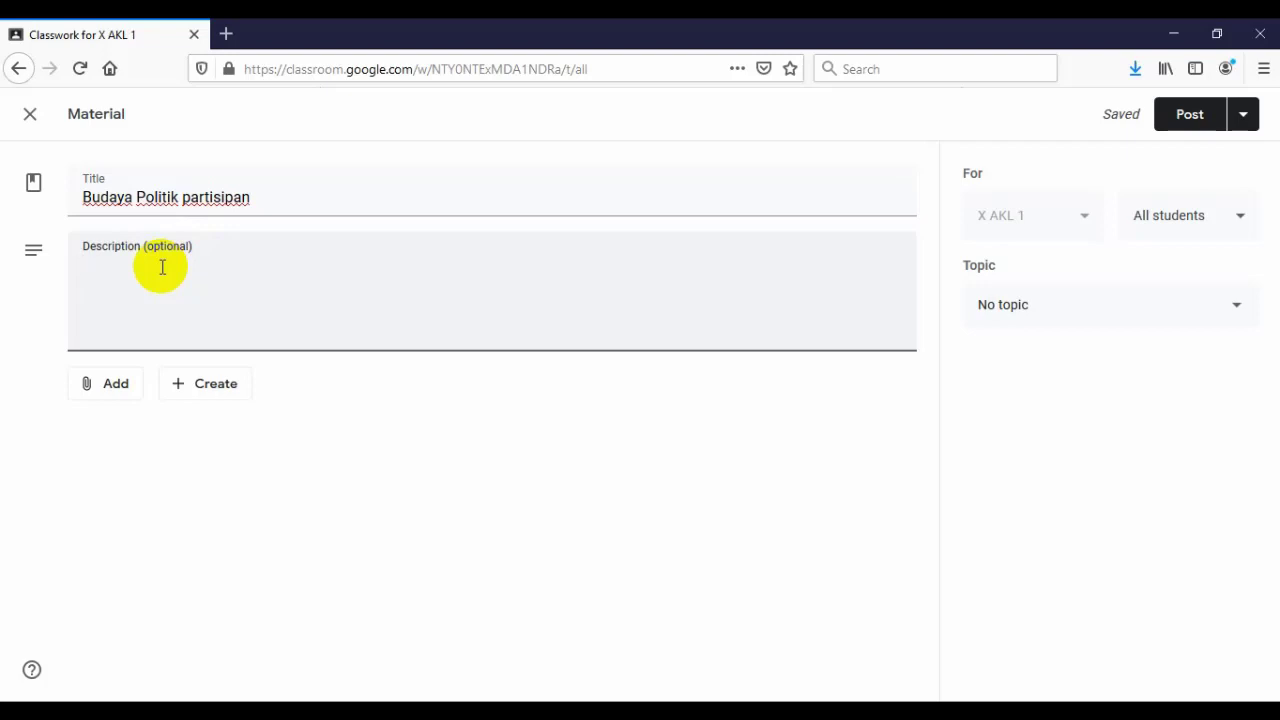
text(Simaklah vide)
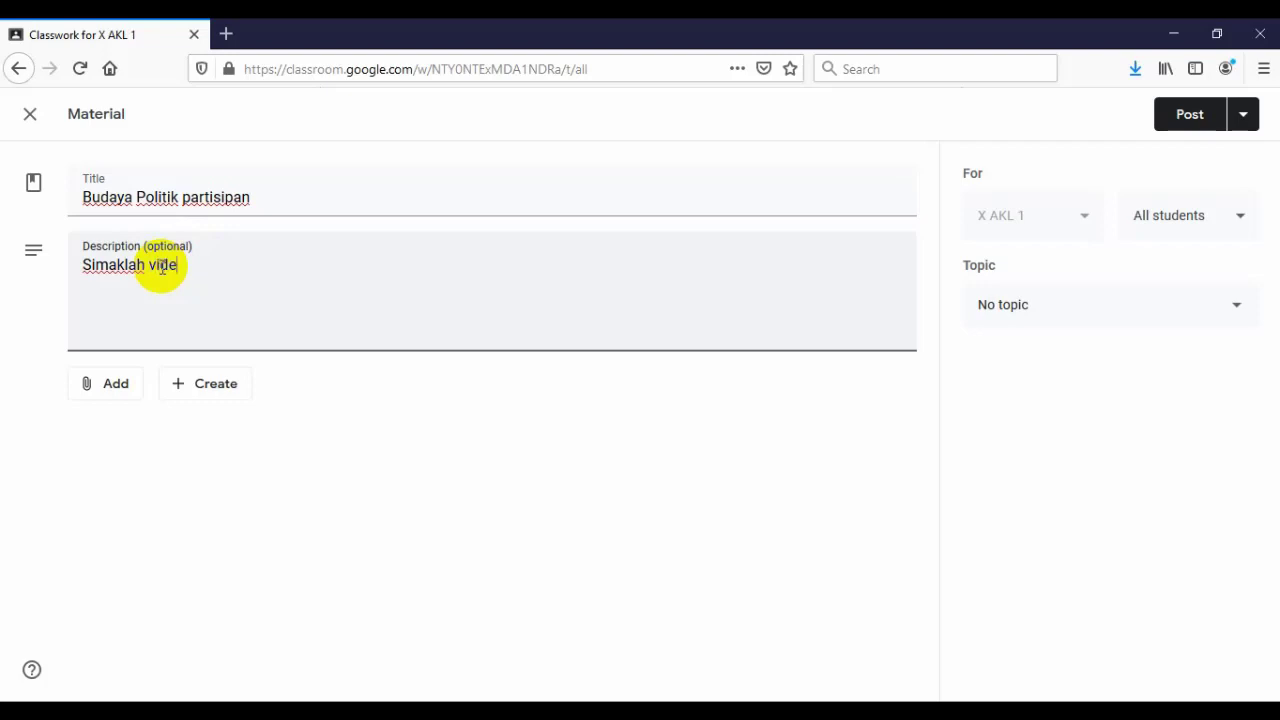
text(o berikut tentang)
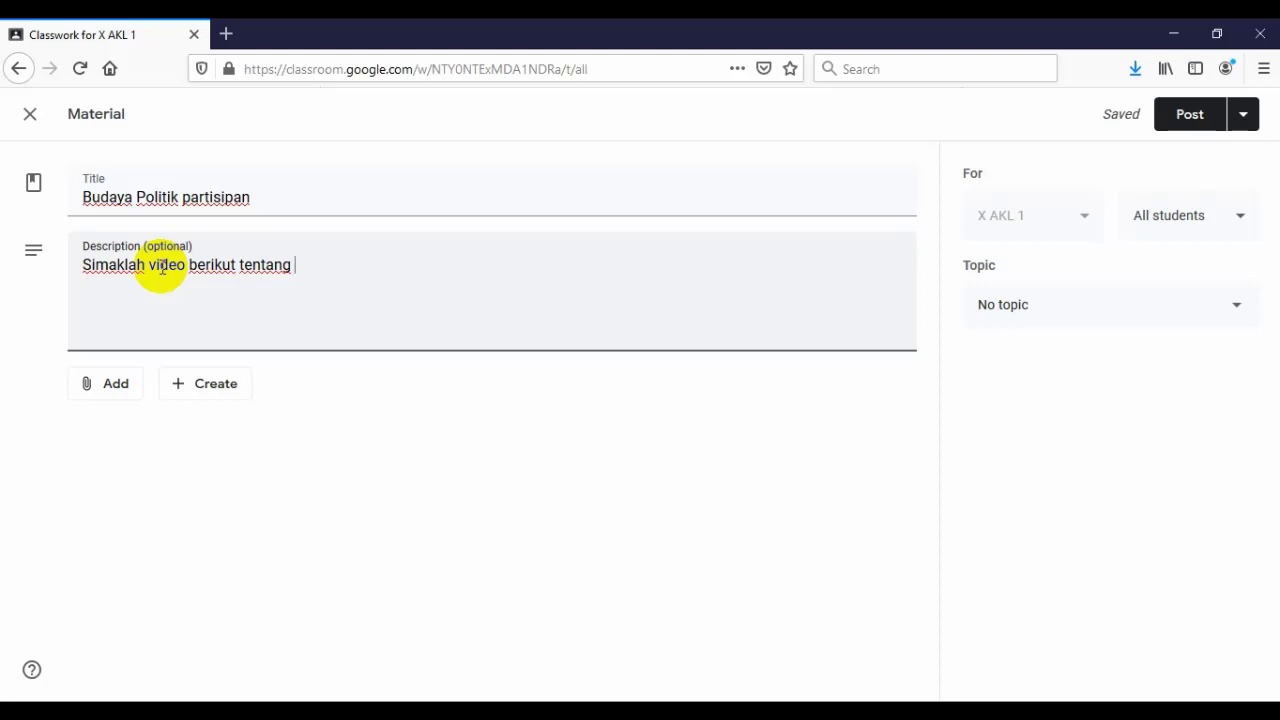
text(penyebaran dan bahasa)
key(BackSpace)
text(ya)
key(BackSpace)
key(BackSpace)
key(BackSpace)
text(ya civid)
key(BackSpace)
key(BackSpace)
key(BackSpace)
key(BackSpace)
text(ovid)
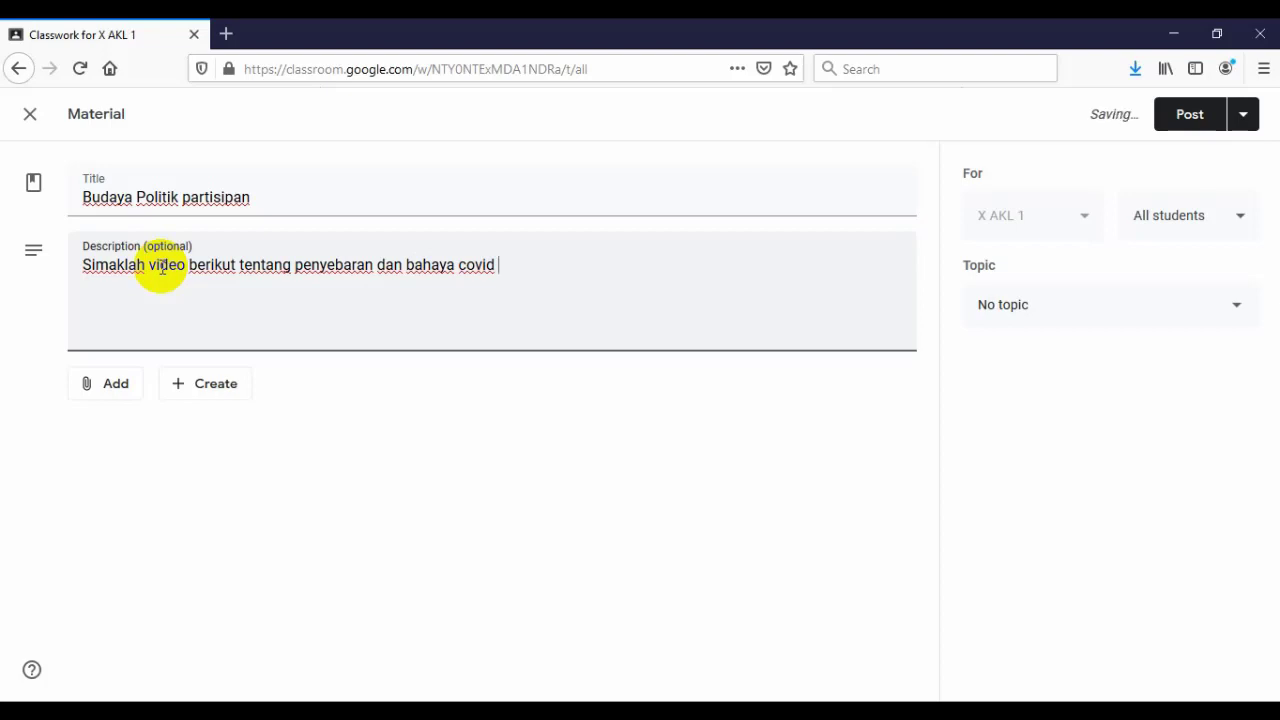
key(BackSpace)
text(-19)
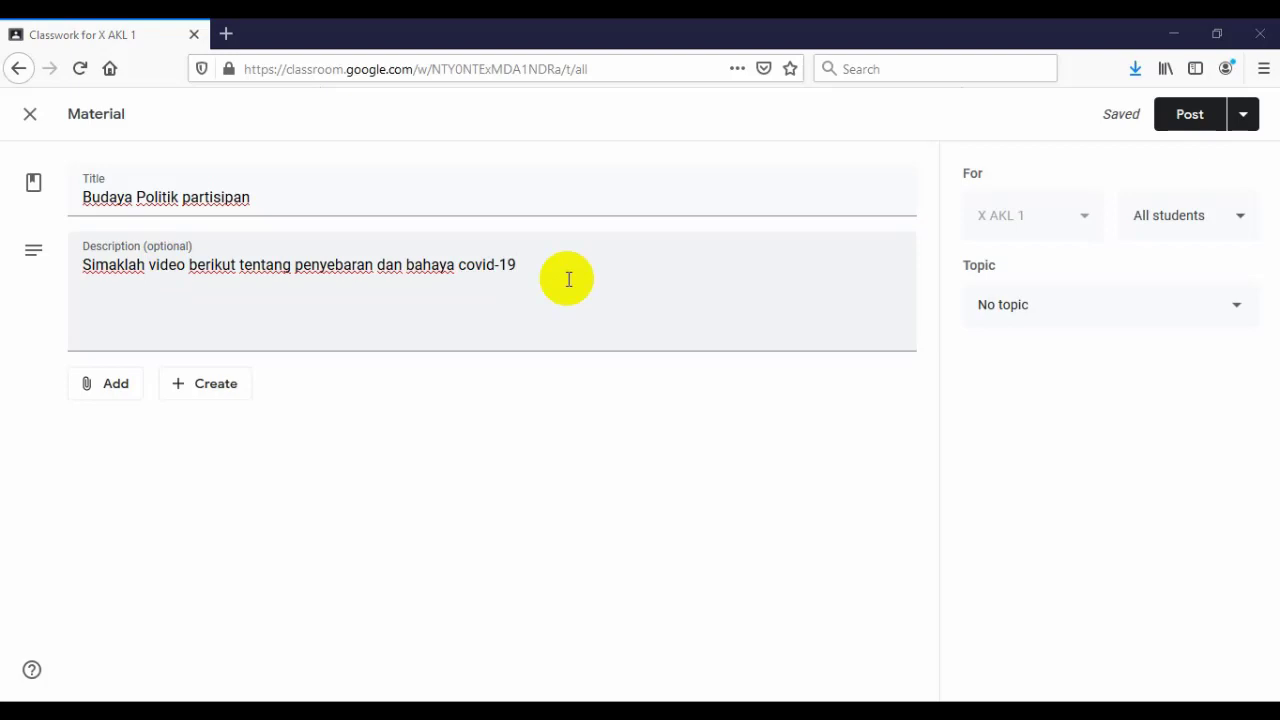
click(568, 268)
text(:)
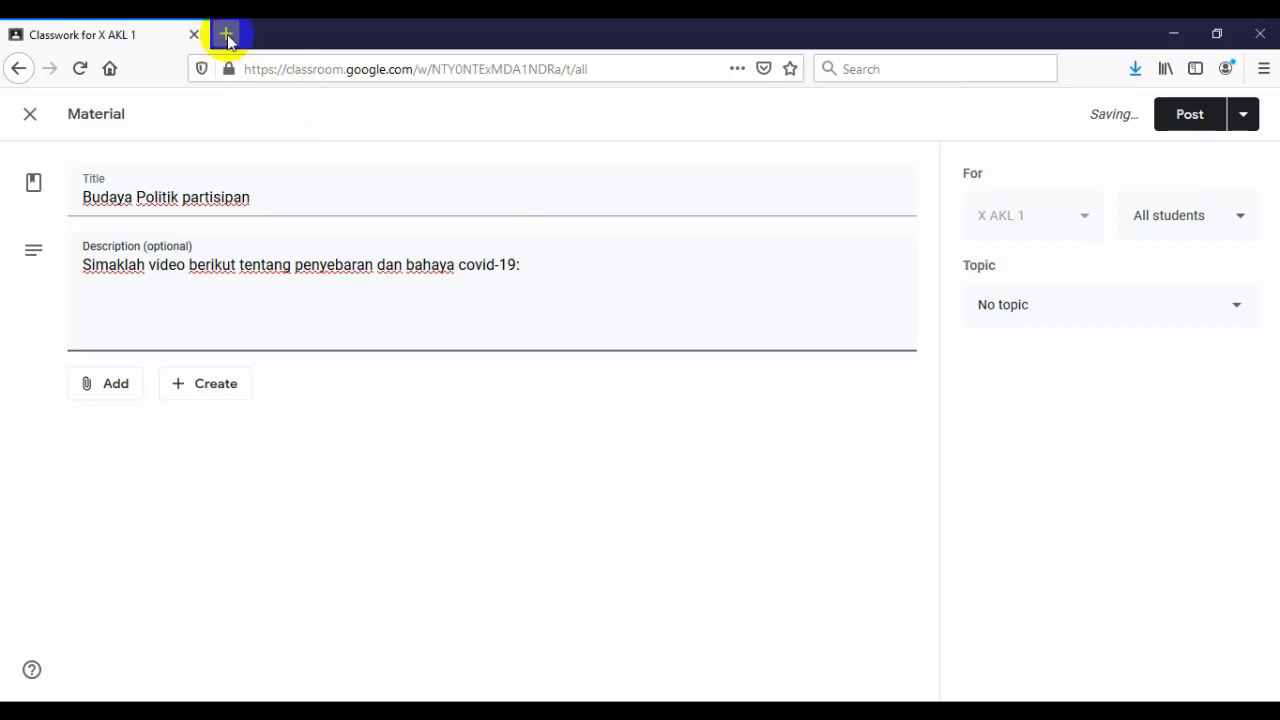
click(226, 34)
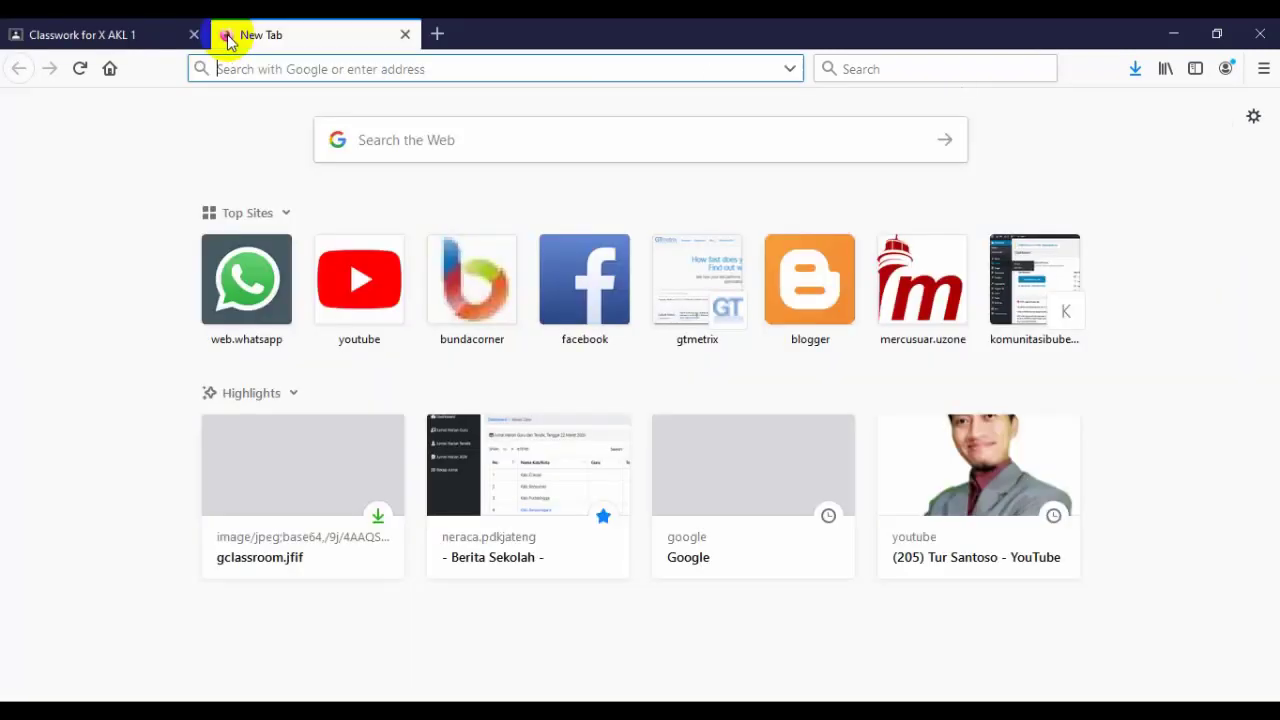
- Open YouTube in the new tab and search for 'covid 19'
click(362, 272)
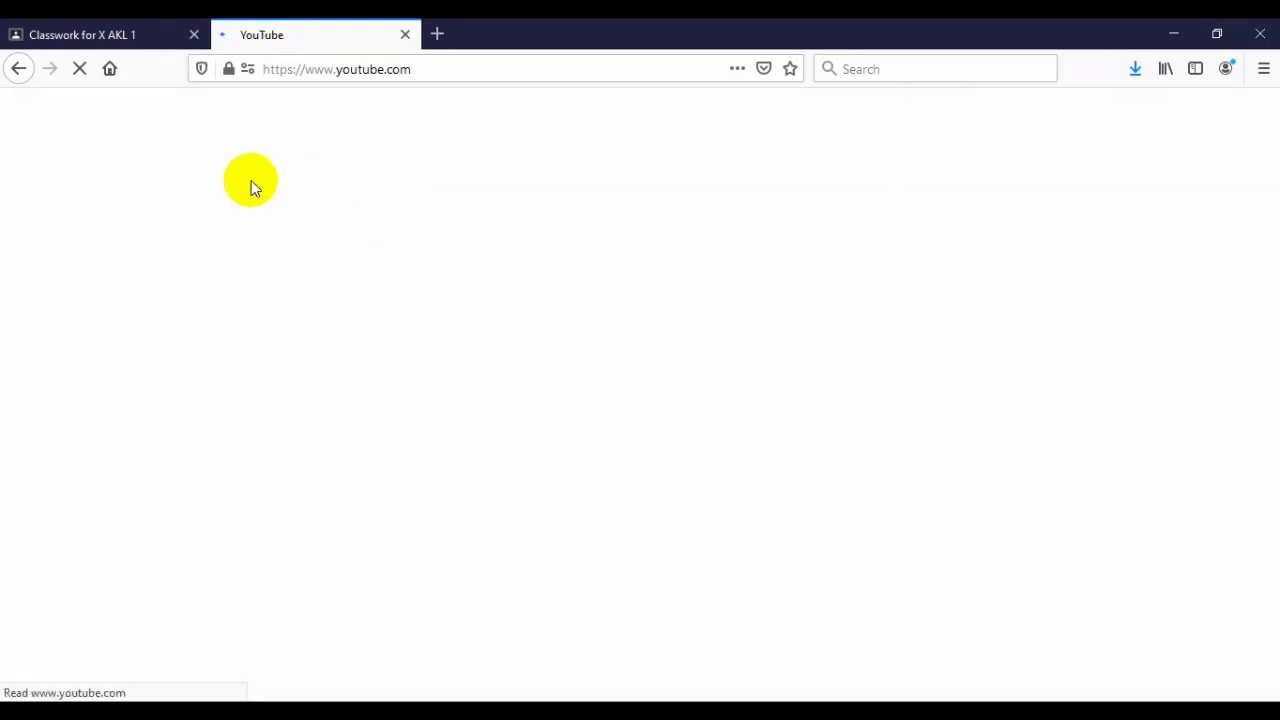
click(139, 38)
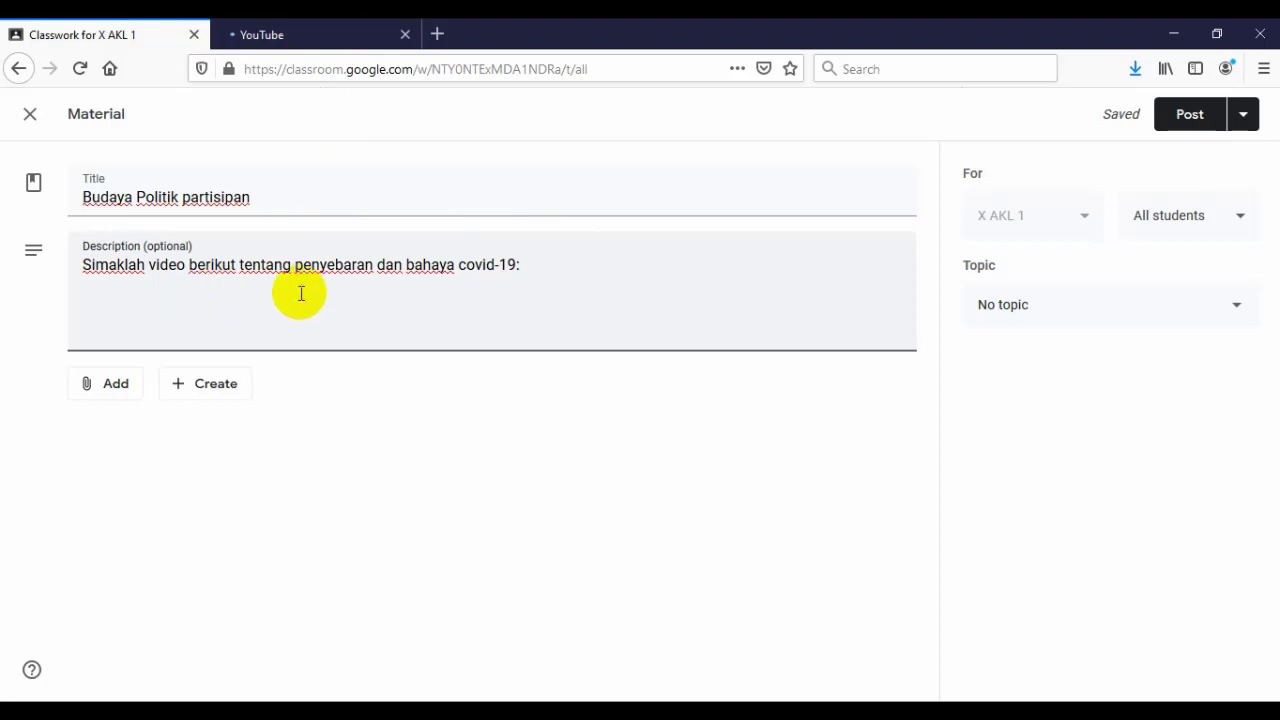
click(295, 48)
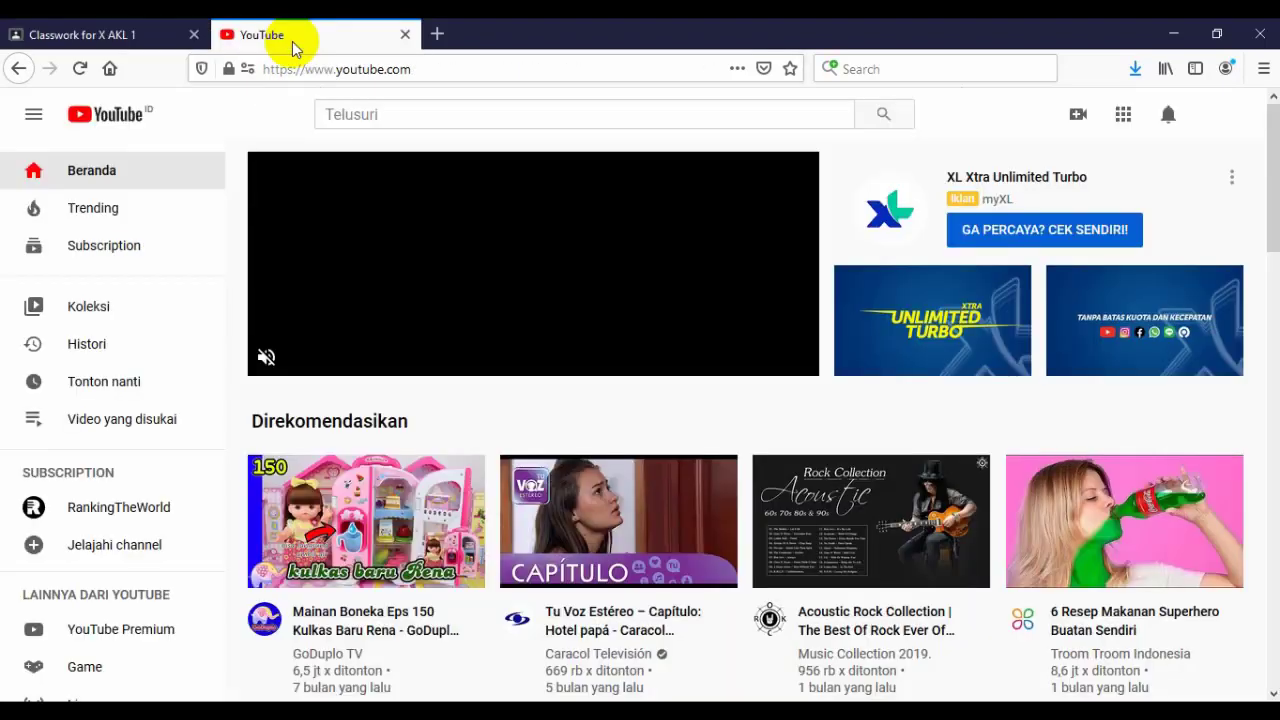
click(491, 120)
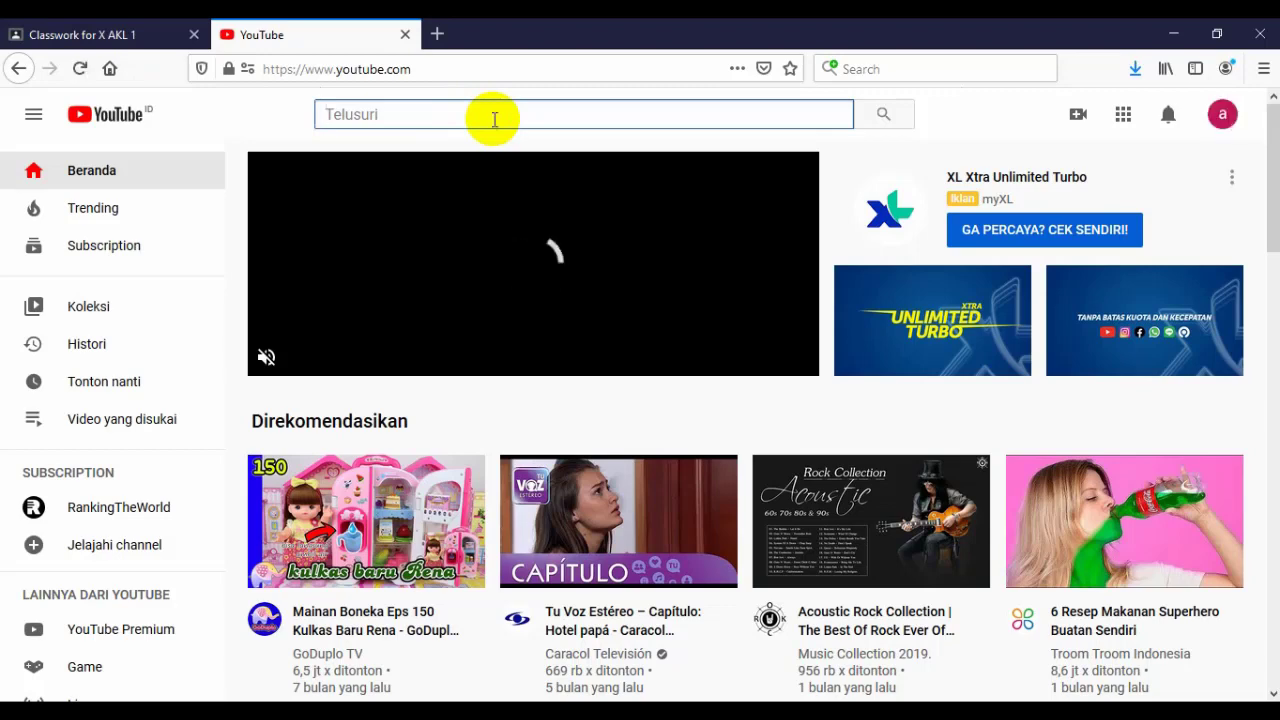
text(ci)
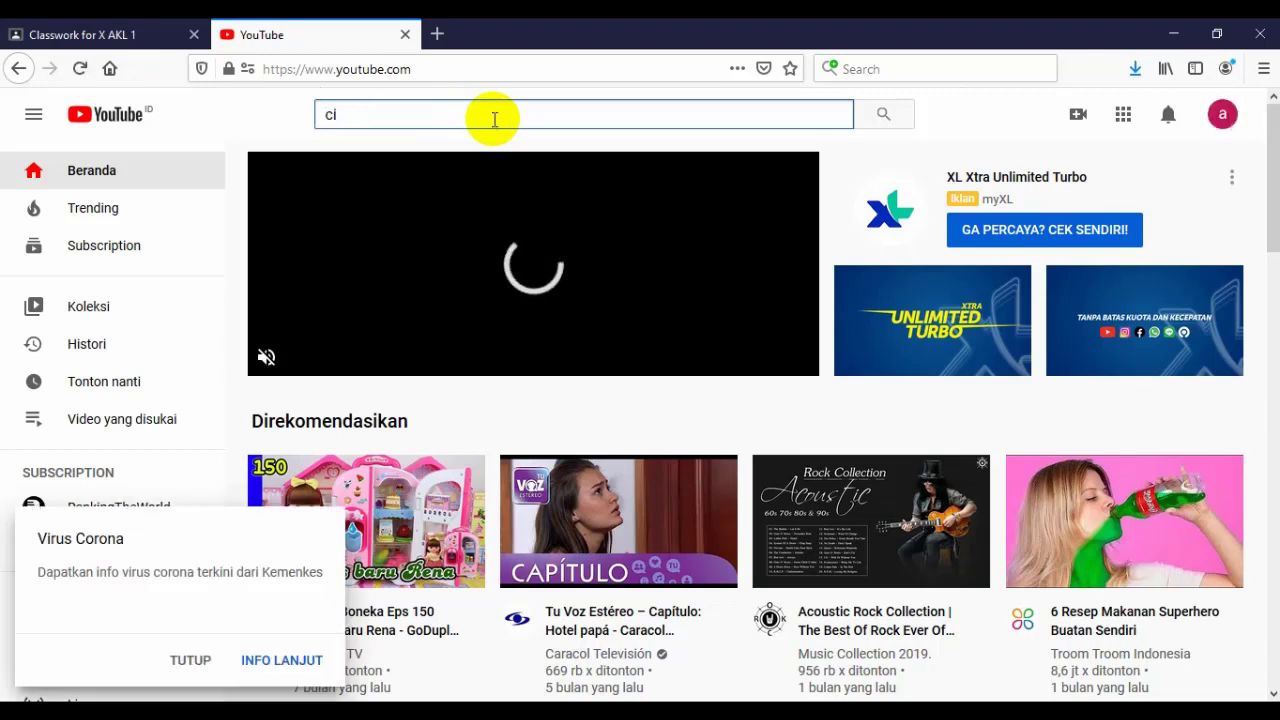
key(BackSpace)
text(ovid 1)
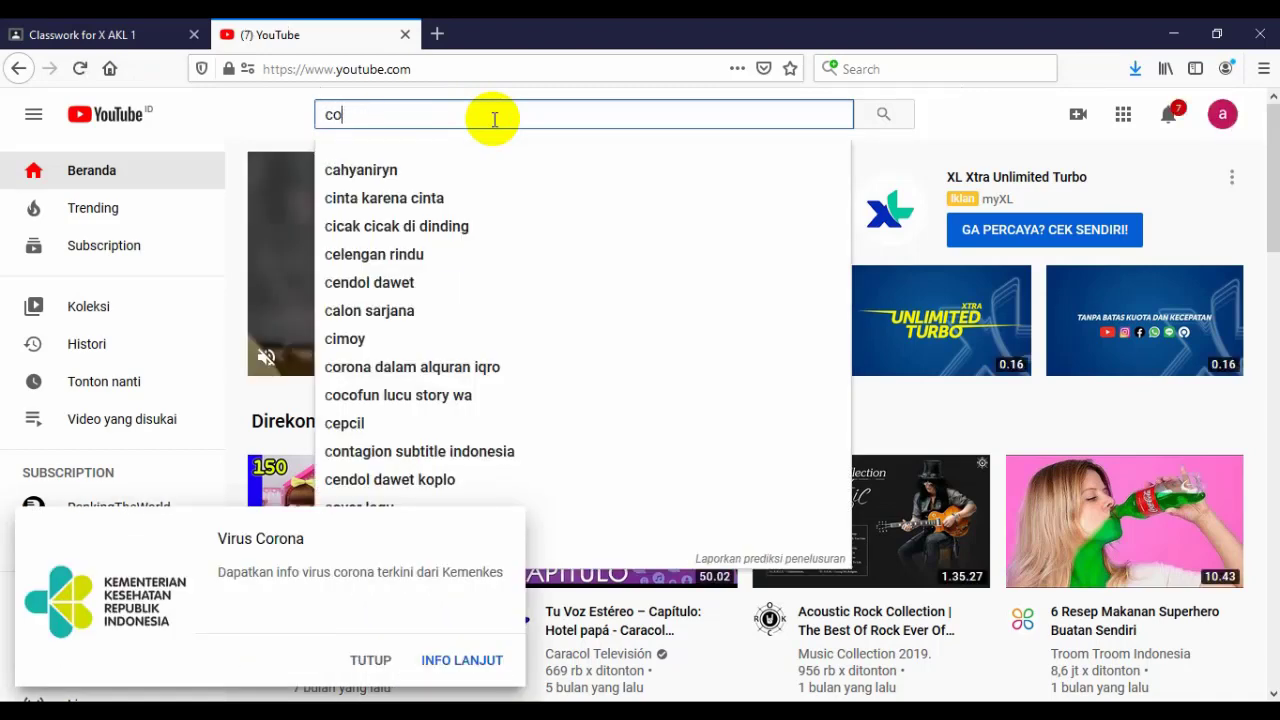
text(9)
key(Return)
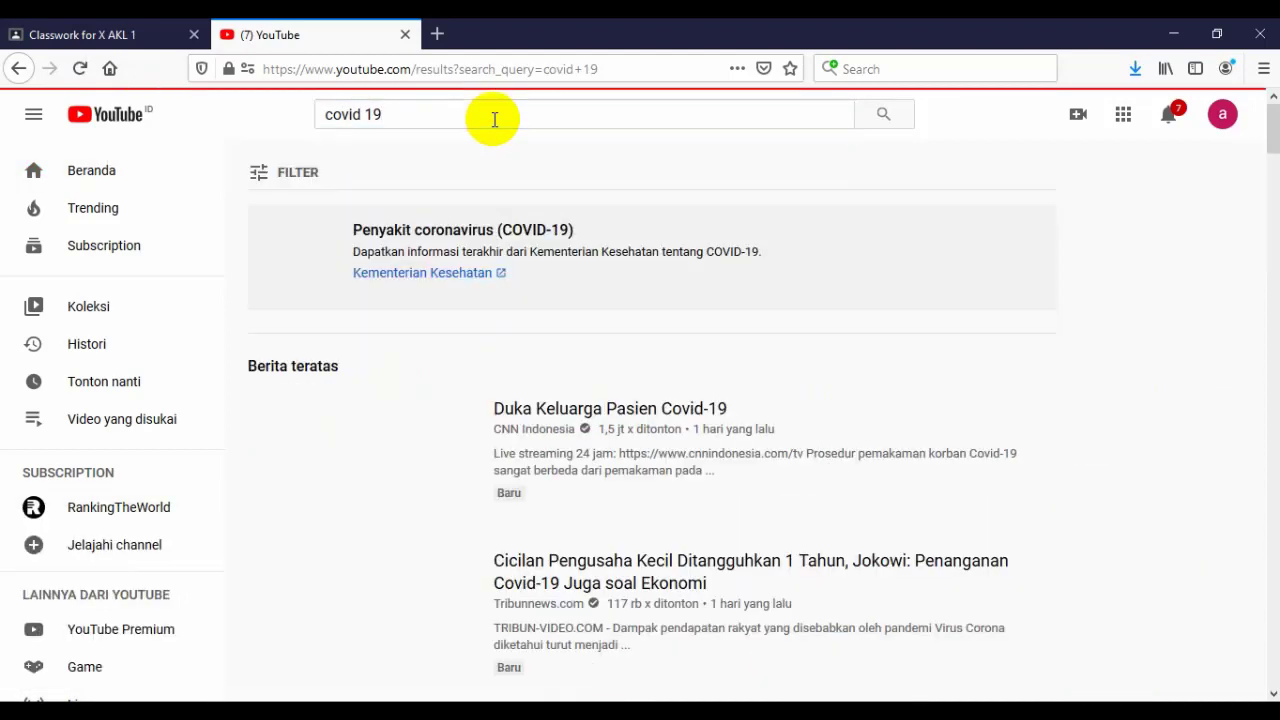
- Open the 'Tanya Dokter, Apa Bedanya Covid-19 dengan Flu Biasa?' video, pause it, and copy its link
scroll(760, 330, down, 1)
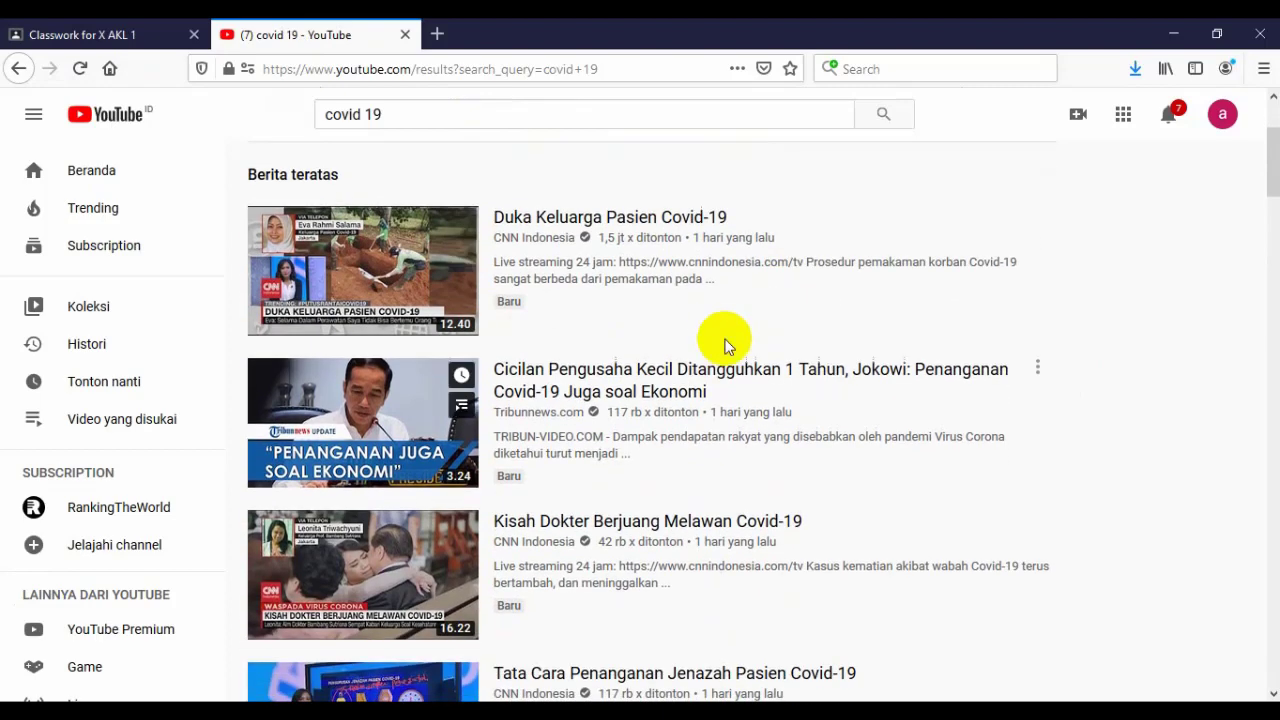
scroll(626, 349, down, 2)
scroll(622, 352, down, 3)
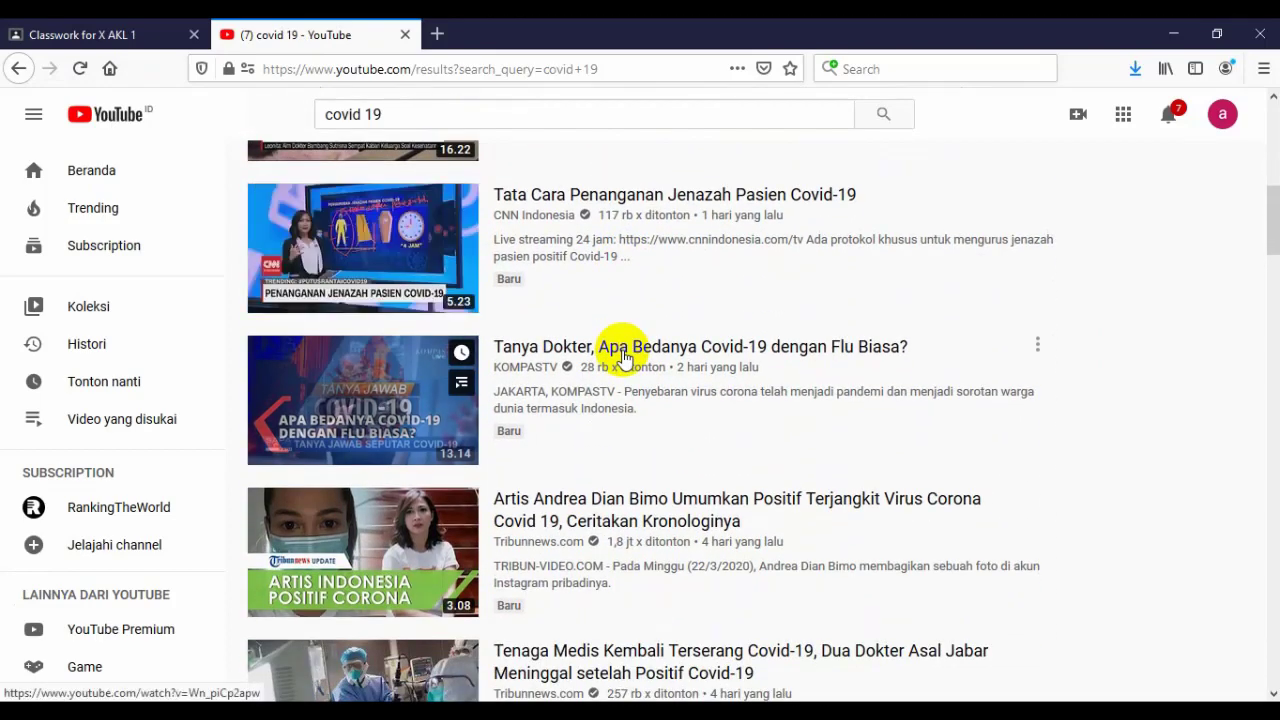
scroll(622, 357, down, 1)
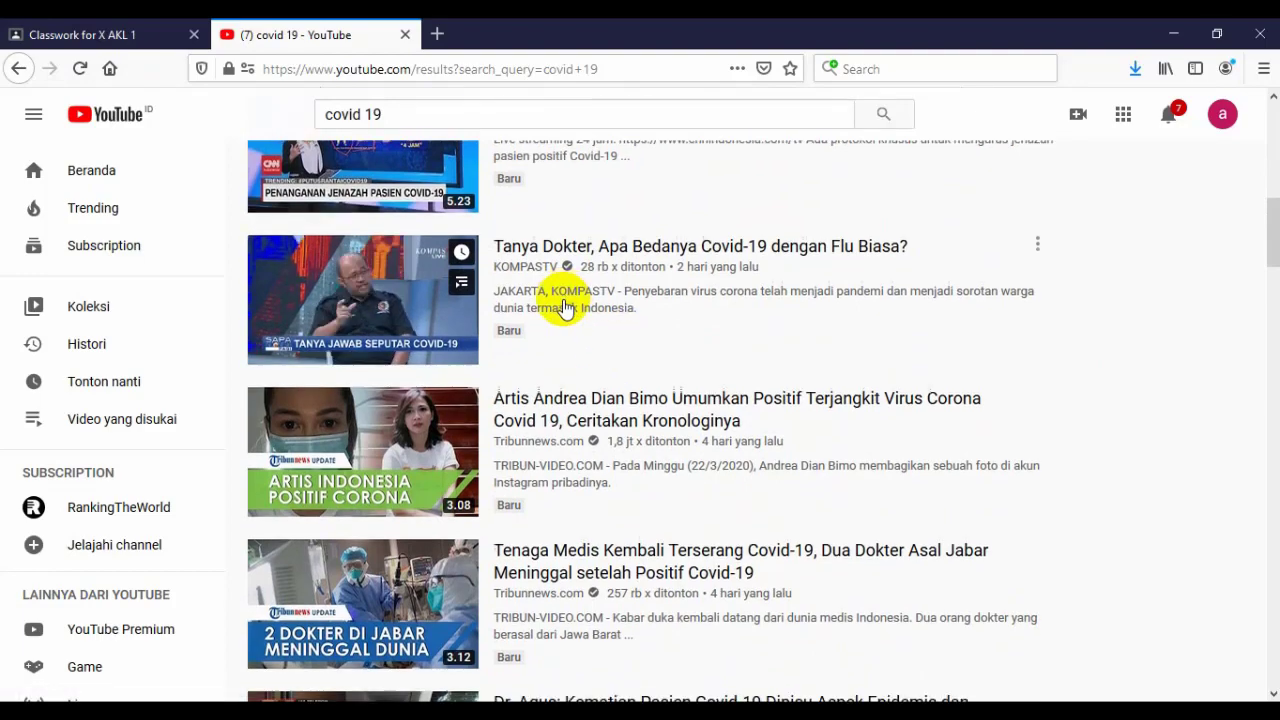
scroll(566, 311, down, 2)
scroll(566, 309, down, 1)
scroll(565, 307, down, 1)
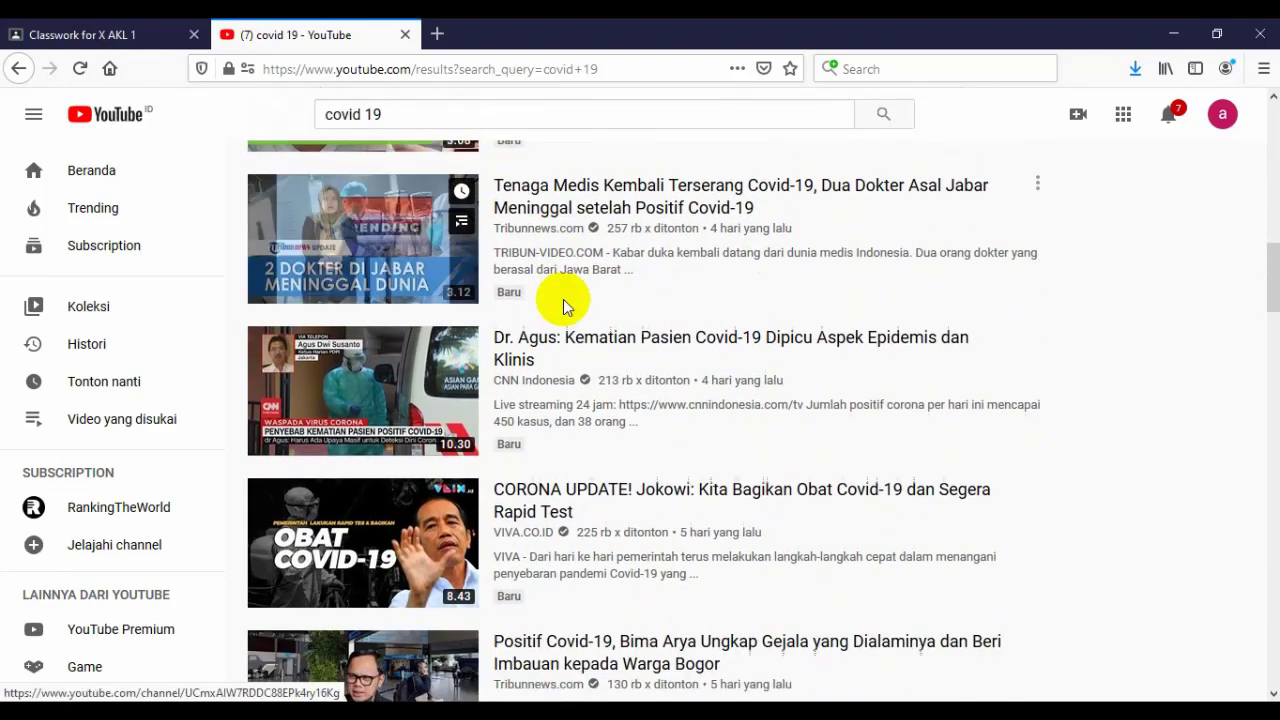
scroll(565, 307, down, 2)
scroll(565, 307, up, 8)
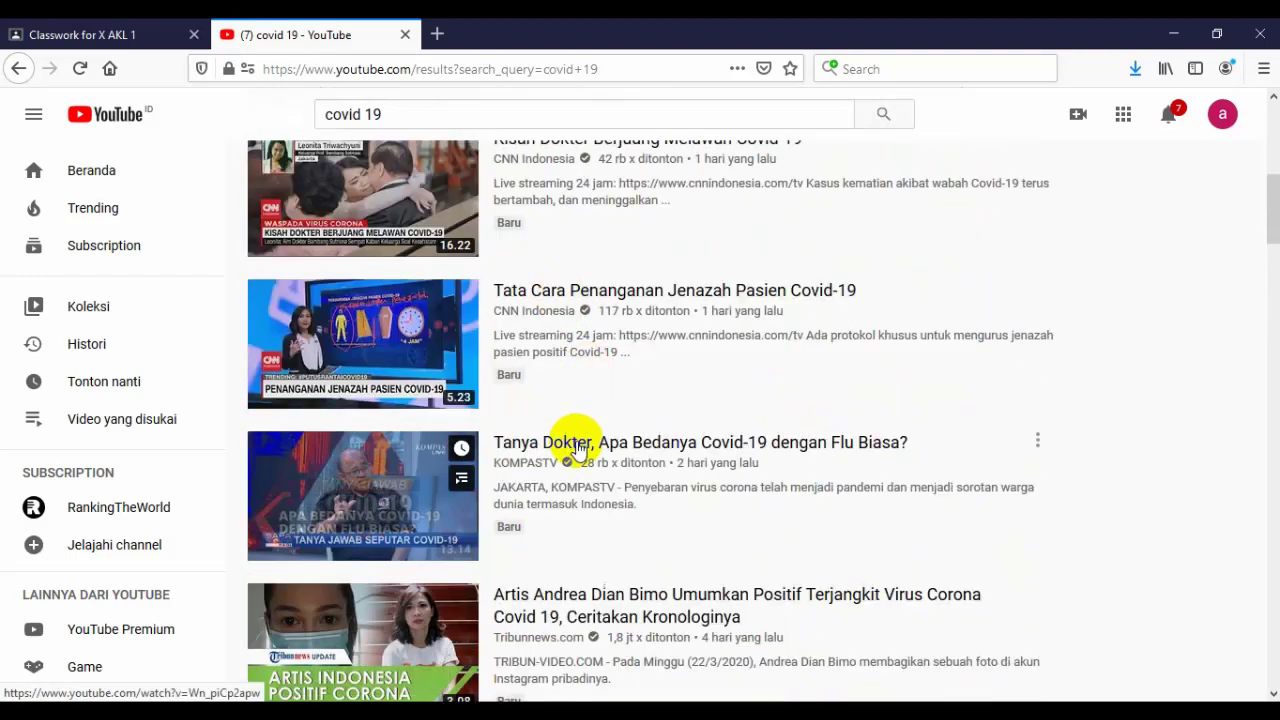
click(617, 505)
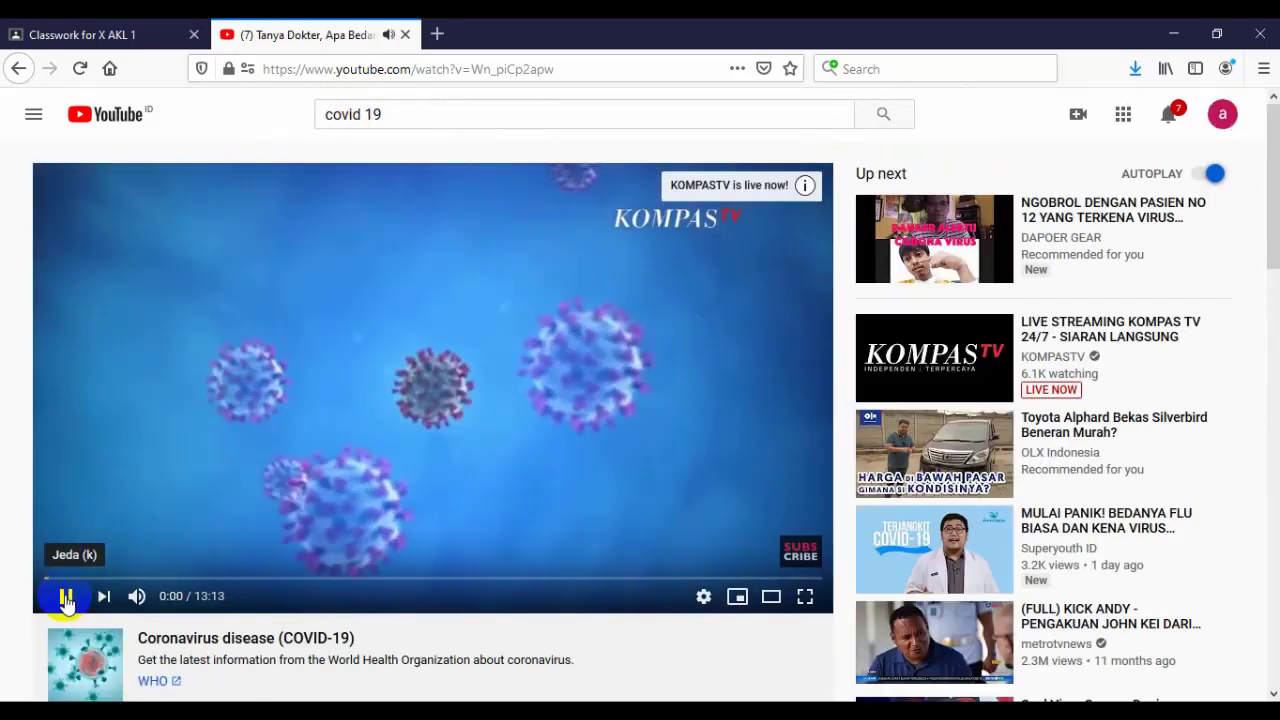
click(66, 597)
click(389, 70)
key(ctrl+c)
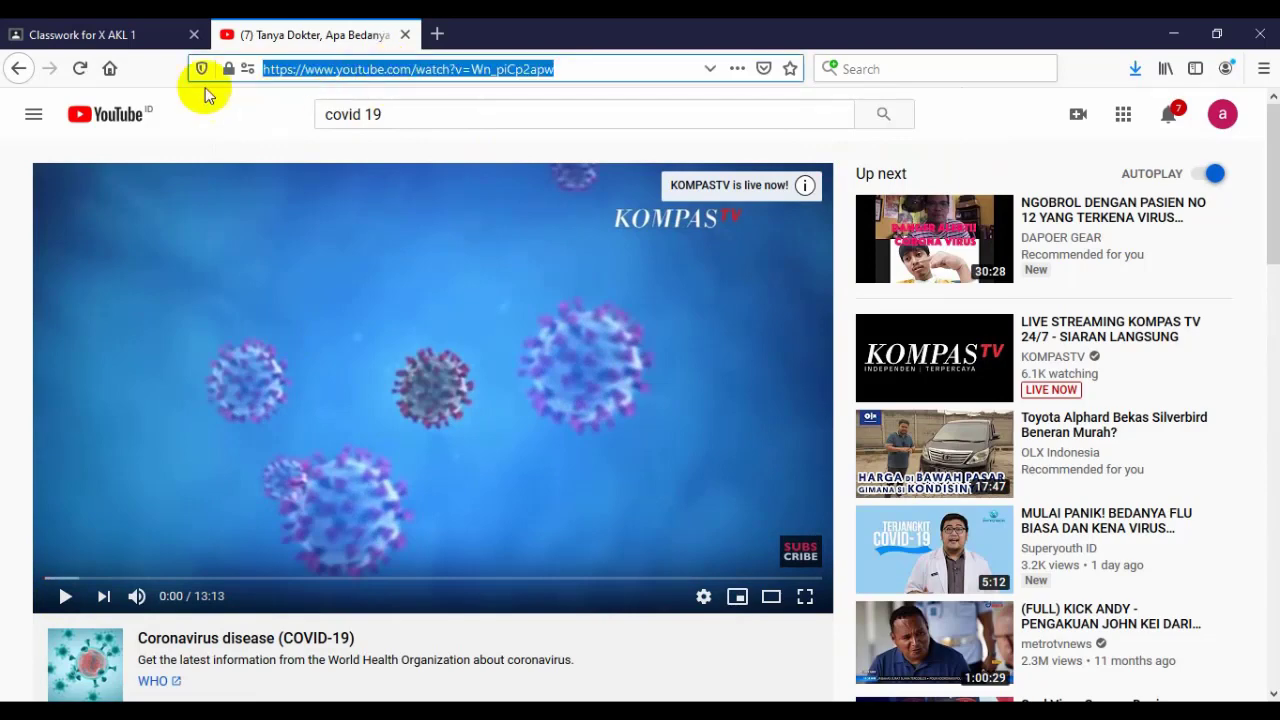
click(123, 34)
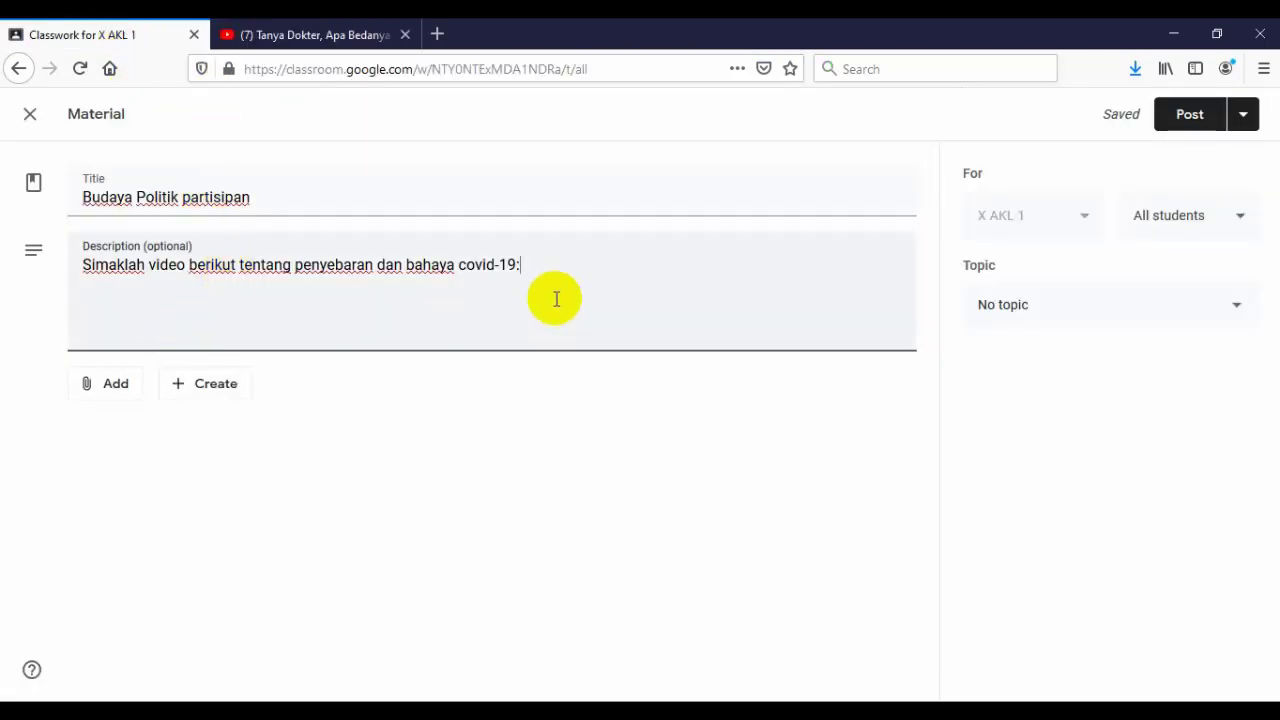
- Paste the covid-19 video's YouTube link at the end of the material description and bring up the attachment choices
key(ctrl+v)
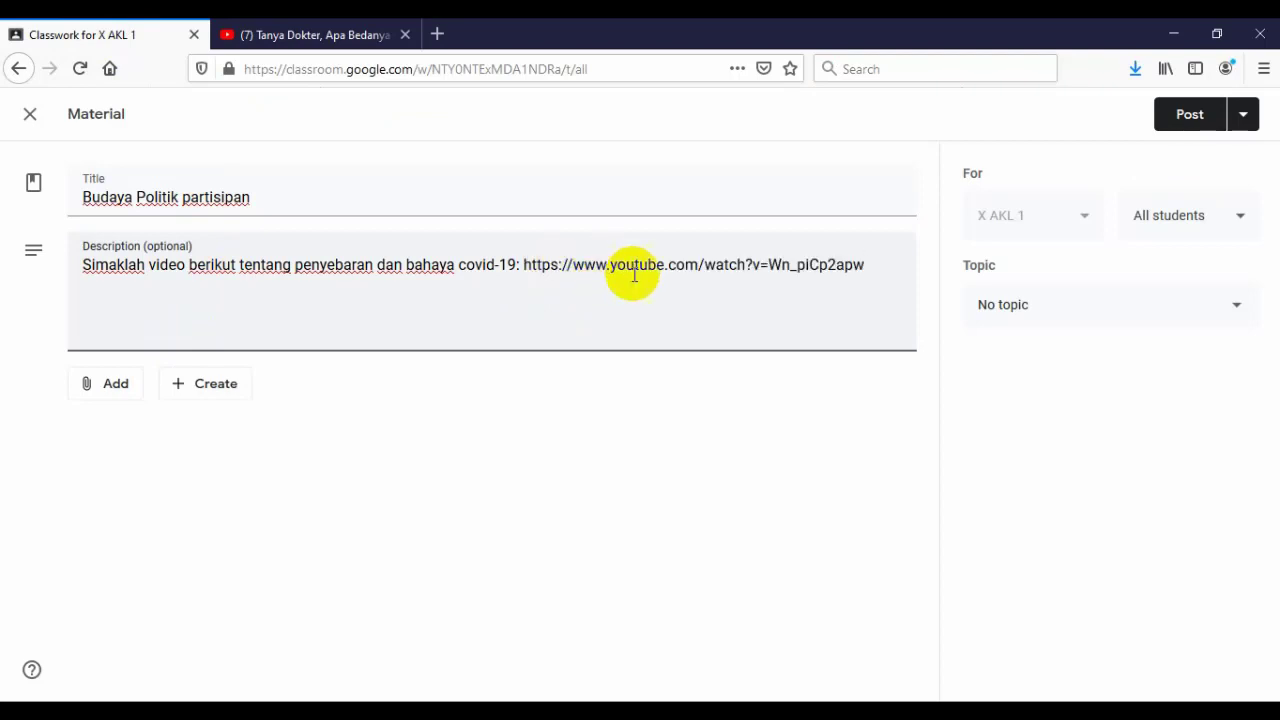
click(103, 386)
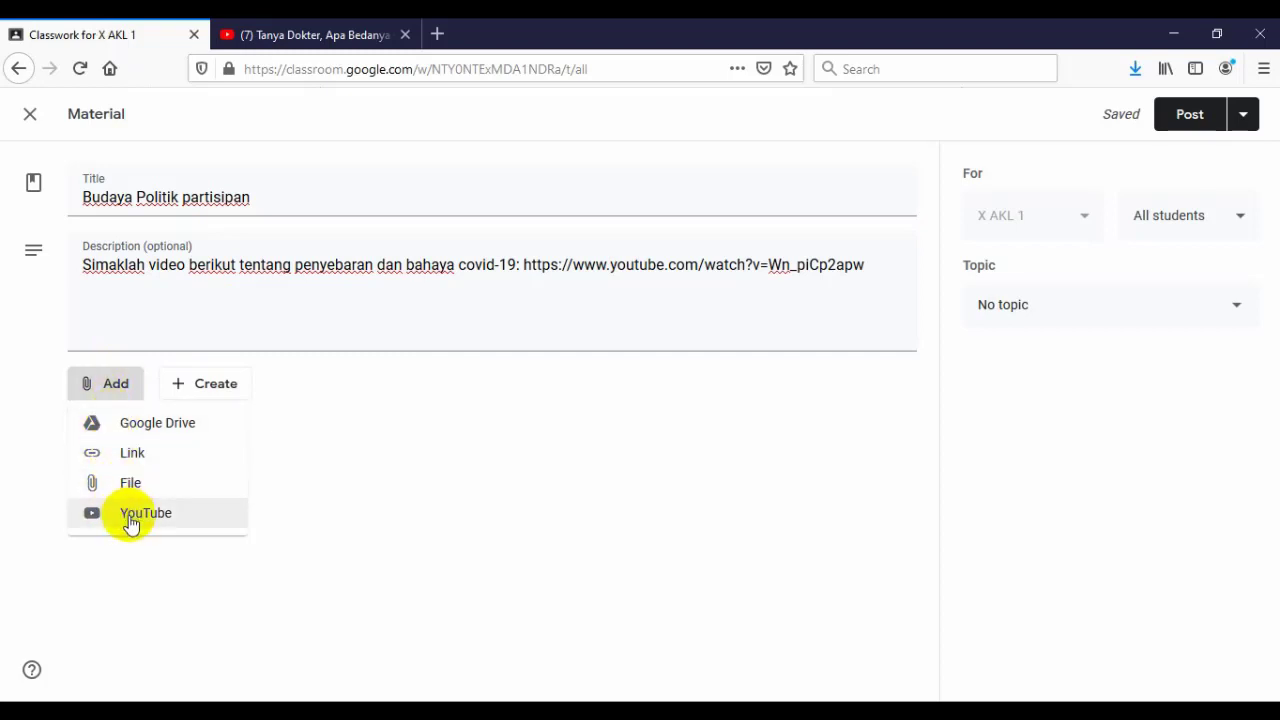
- Attach the YouTube video 'Tanya Dokter, Apa Bedanya Covid-19 dengan Flu Biasa?' found by its pasted link
click(131, 520)
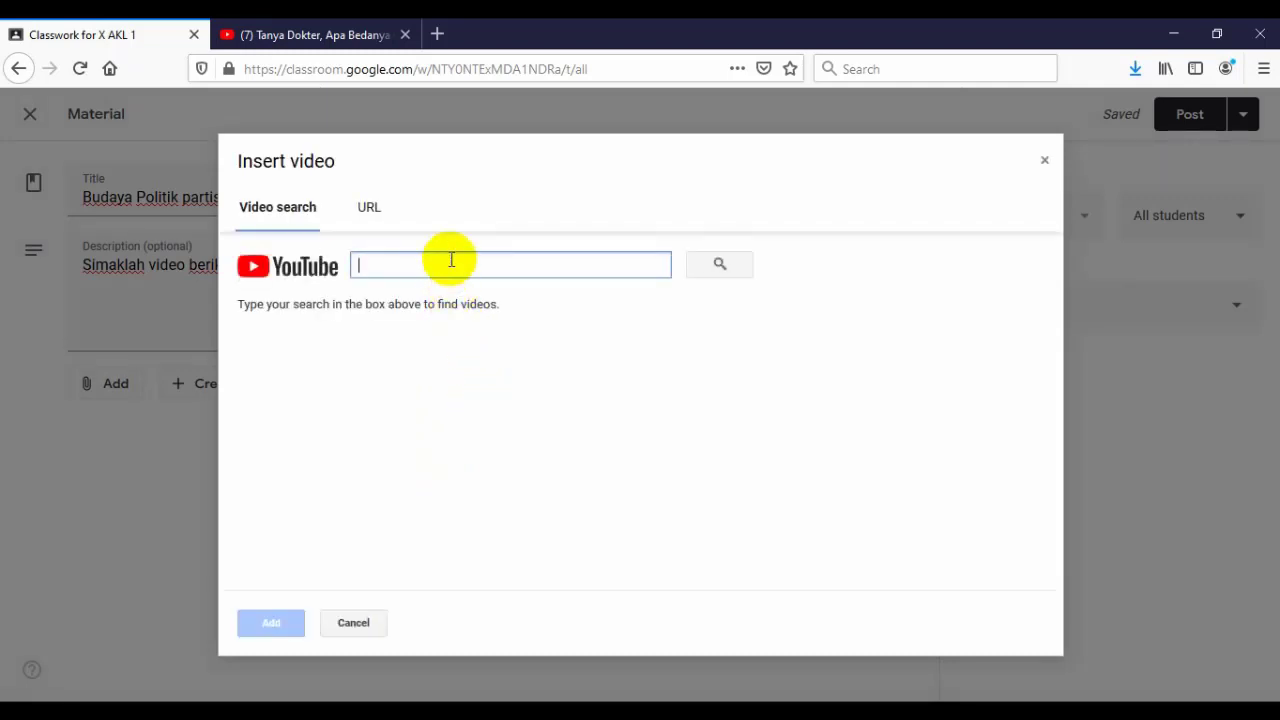
key(ctrl+v)
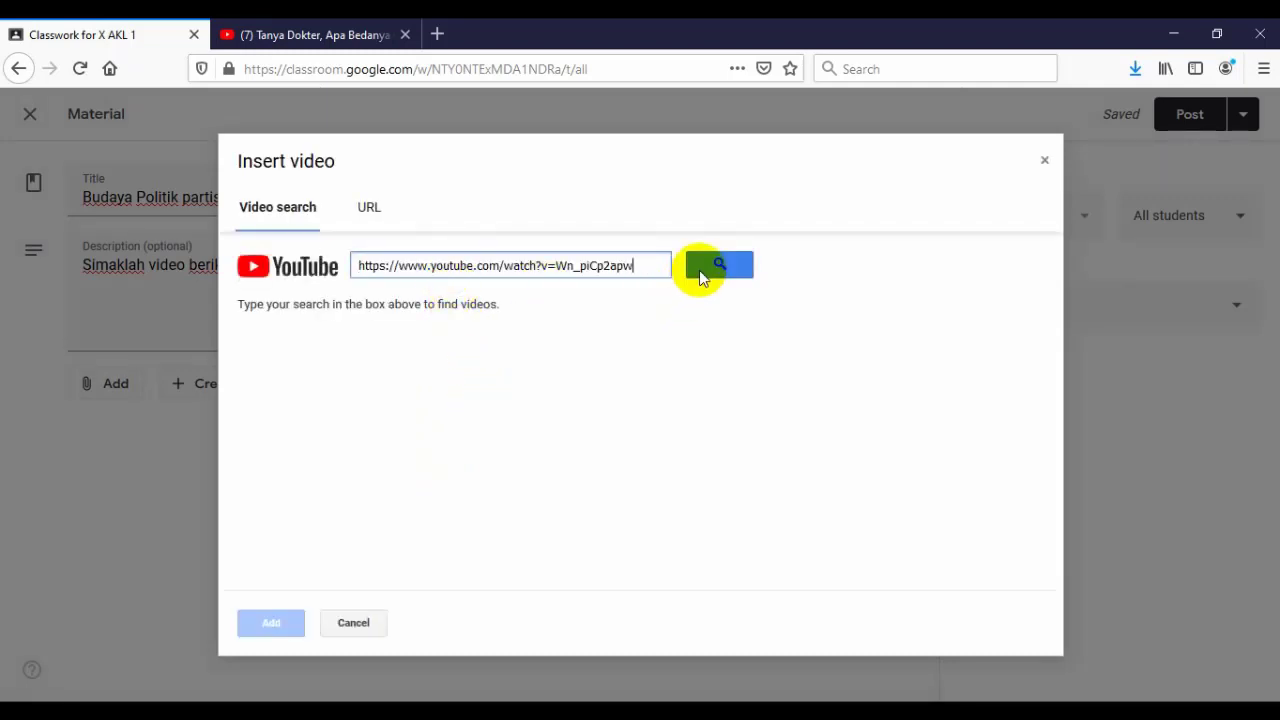
click(716, 268)
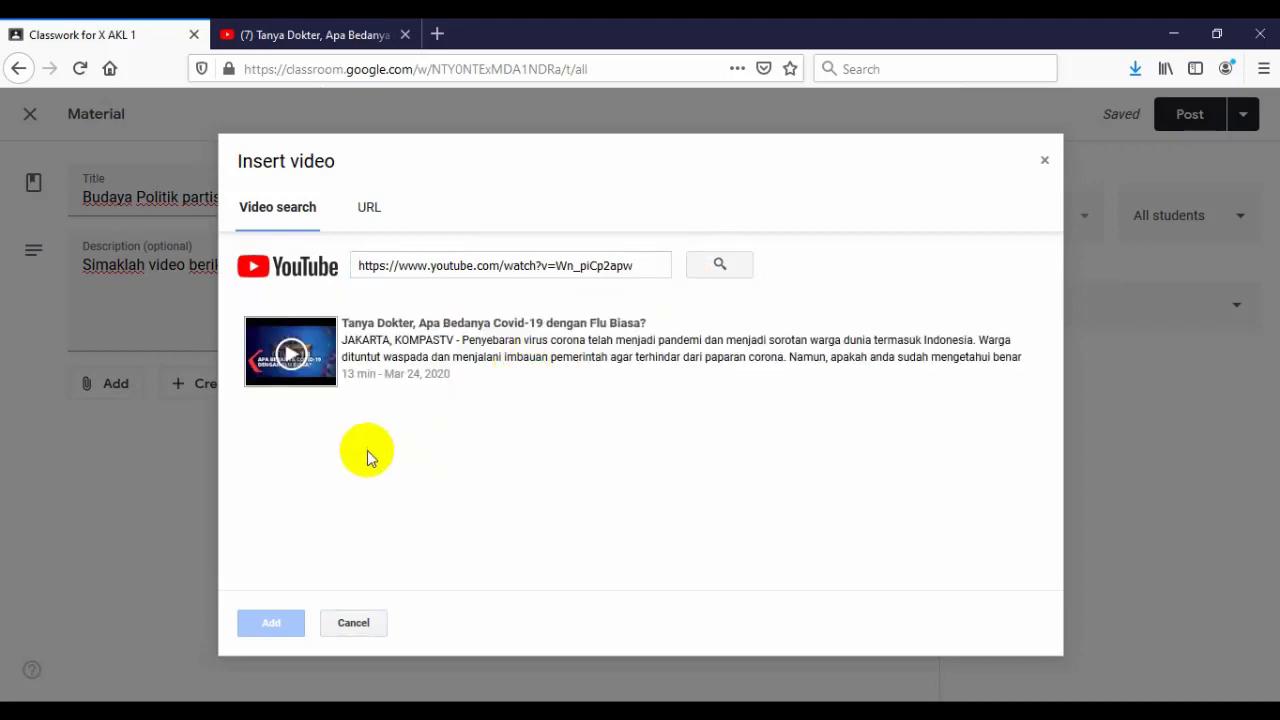
click(343, 366)
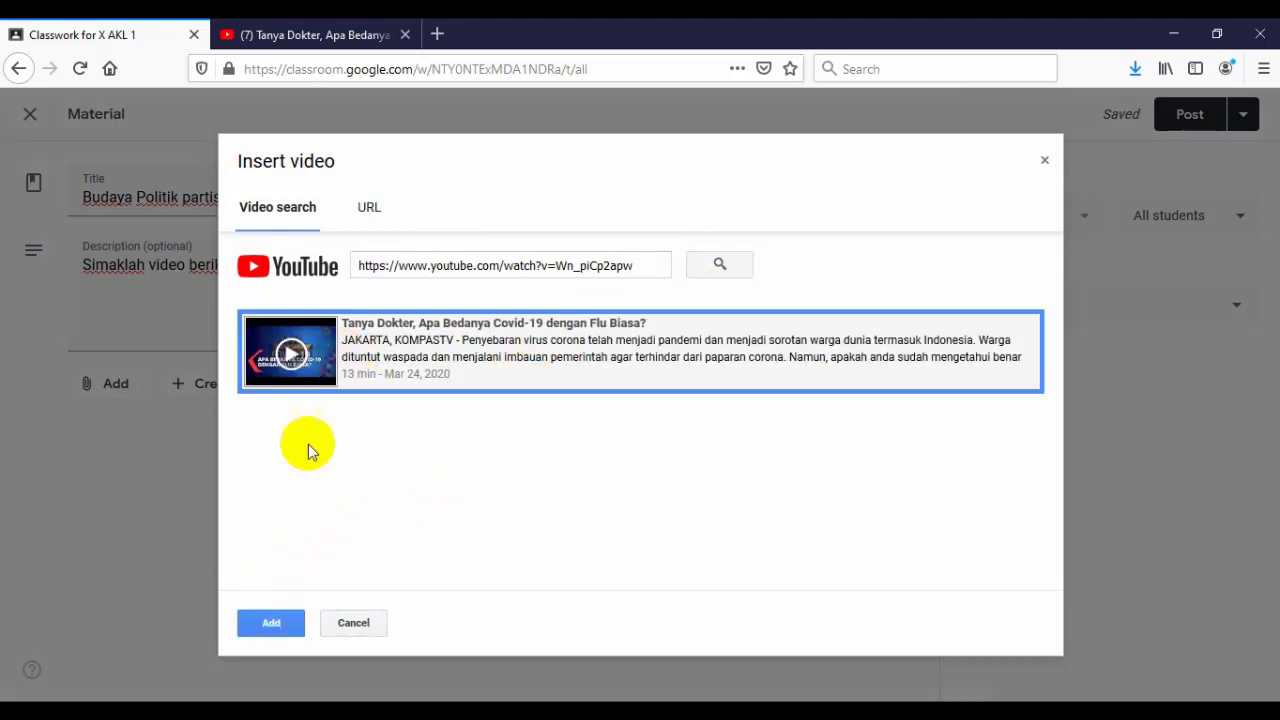
click(269, 630)
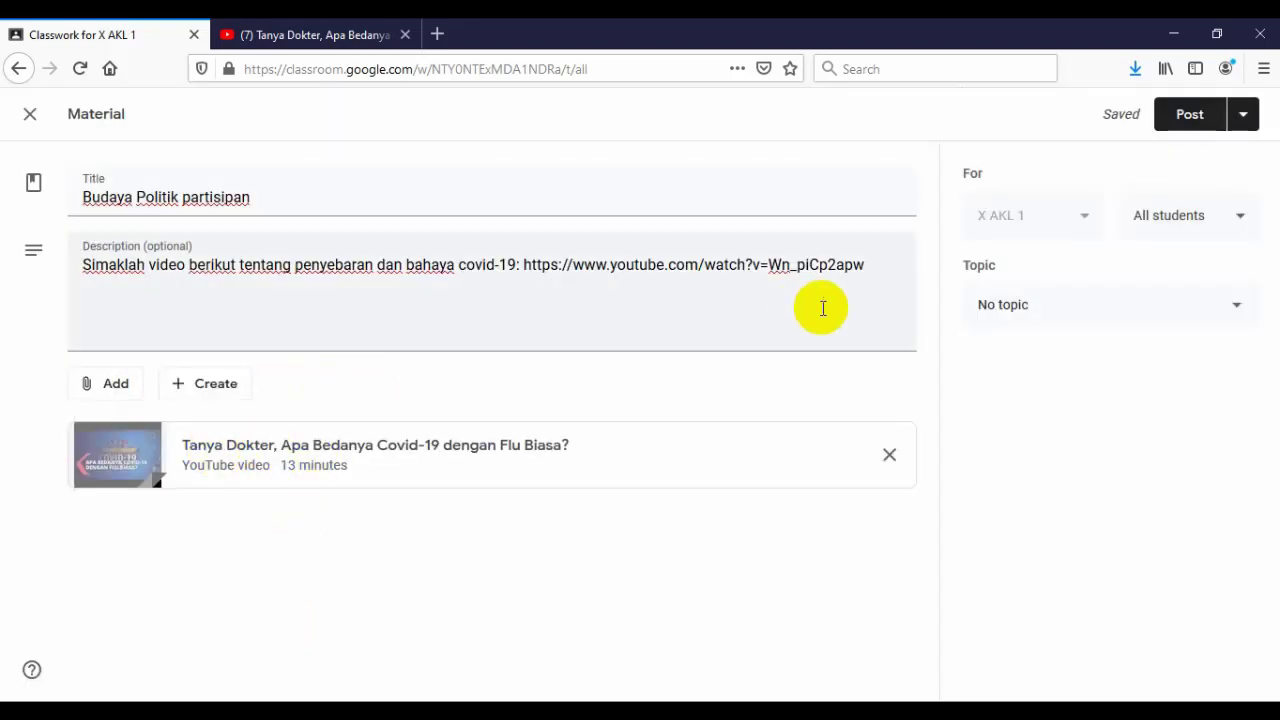
click(869, 270)
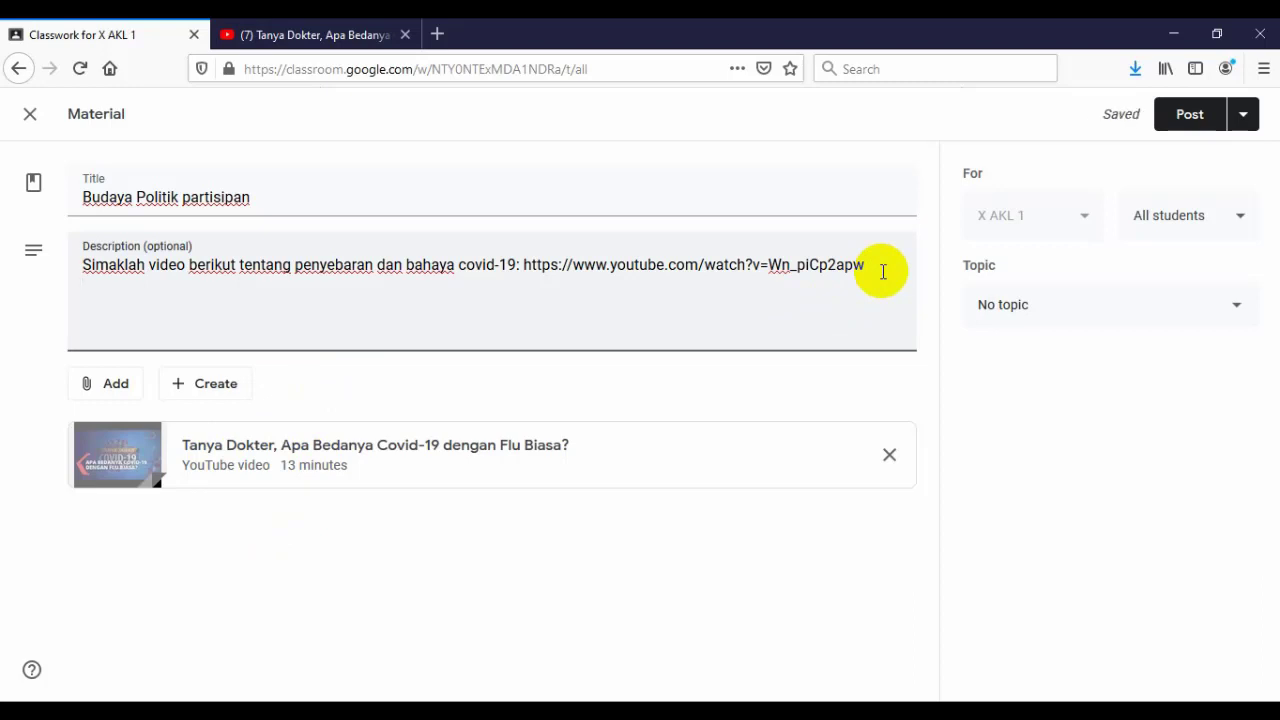
- Type the second description line 'Setelah menyimak video tersebut, sebagai warga negara yang baik, apa yang hendaknya d…'
text(Setelah menyimak video terse)
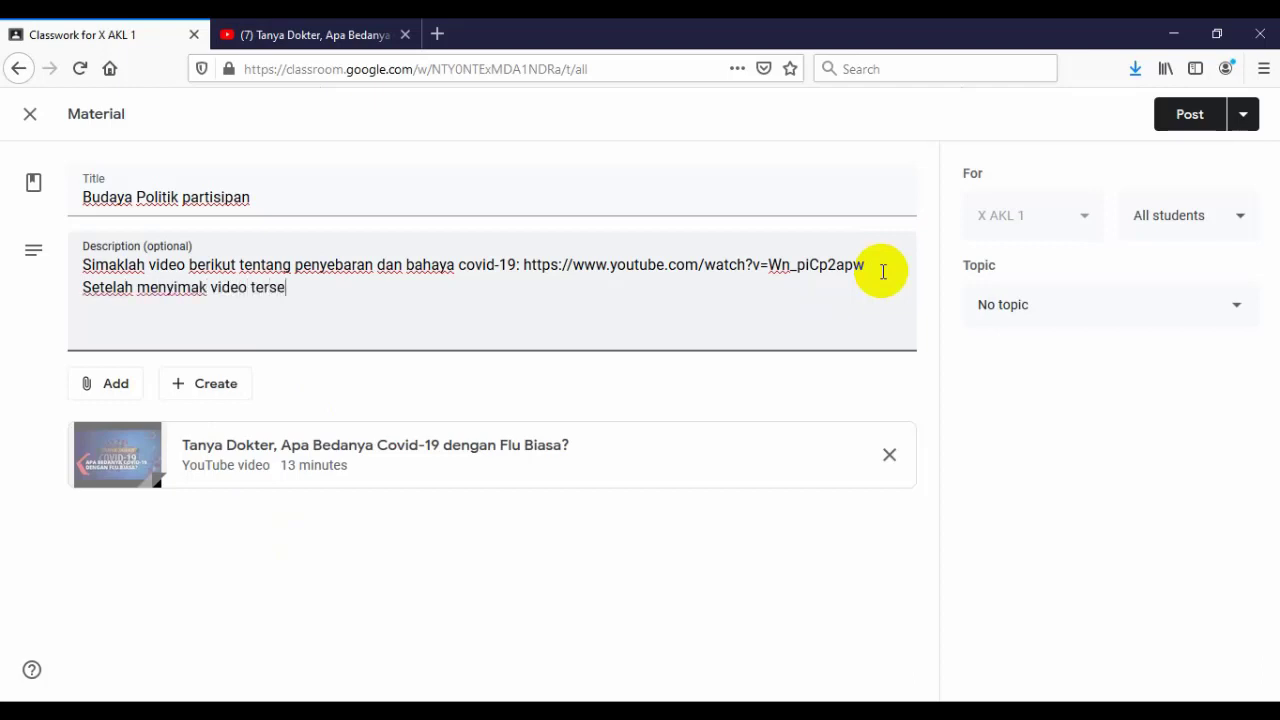
text(but, sebagai wa)
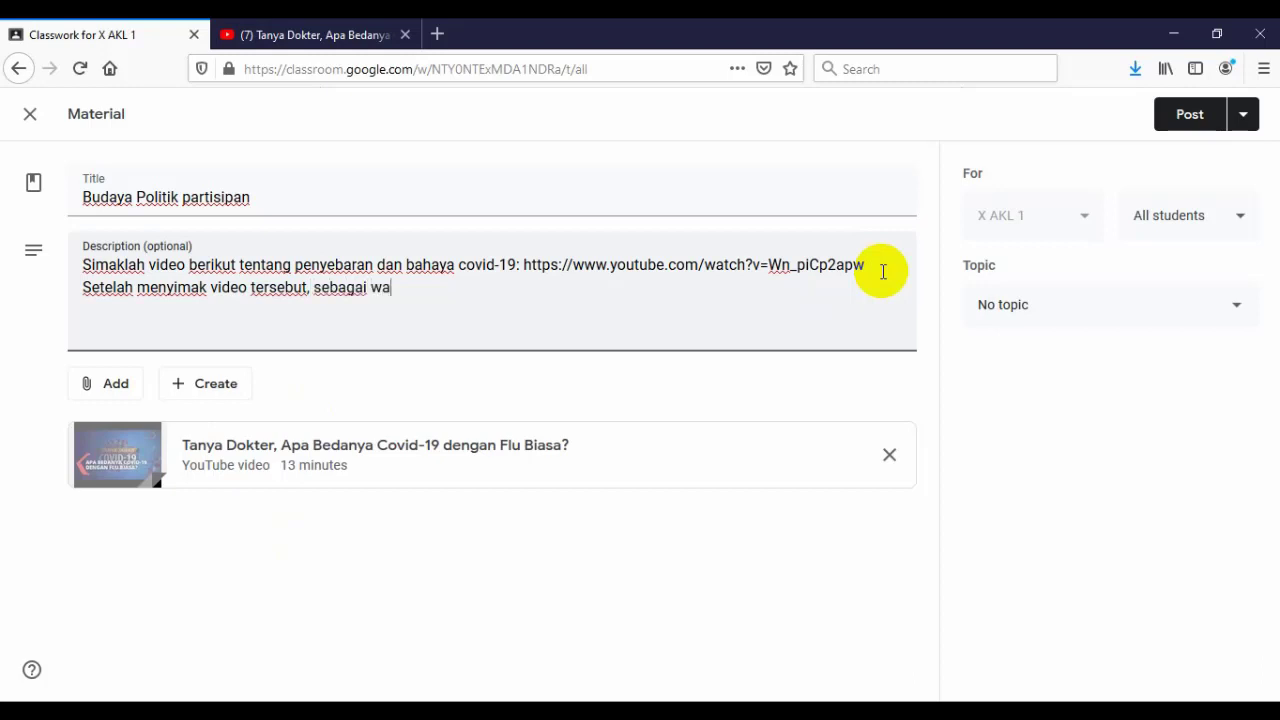
text(rga negara yang baik,)
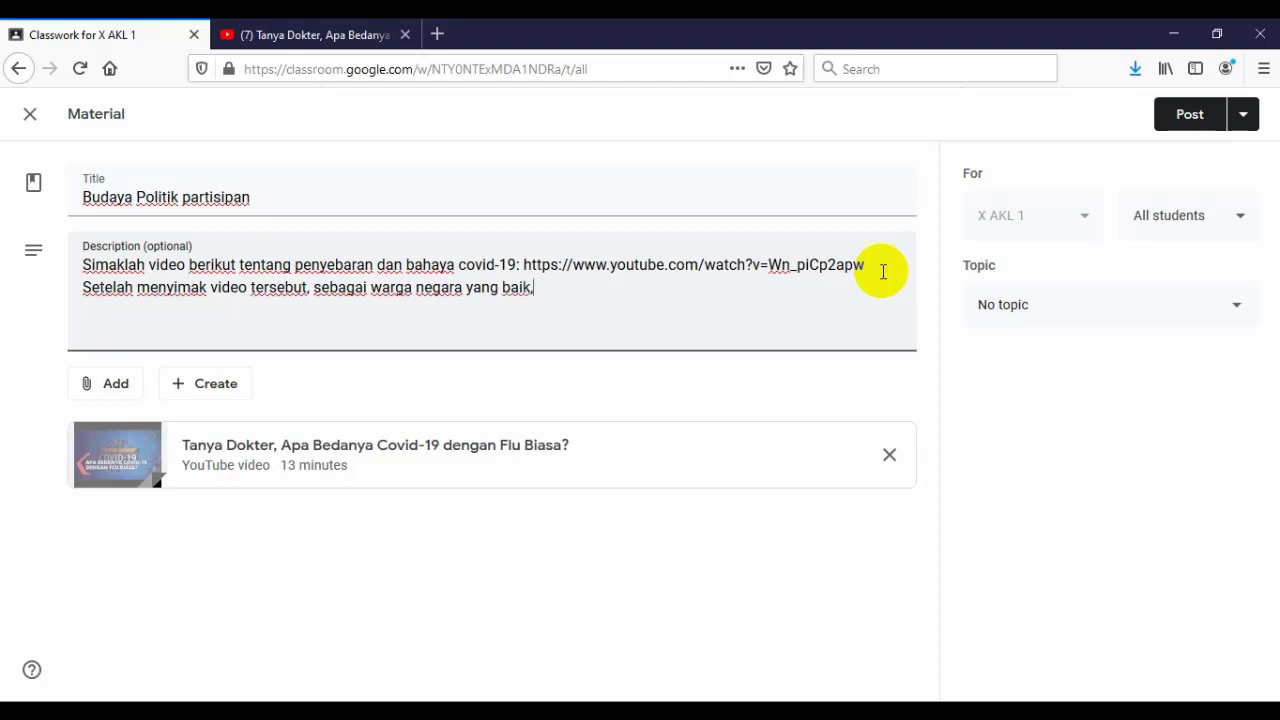
text( apa yang hendak)
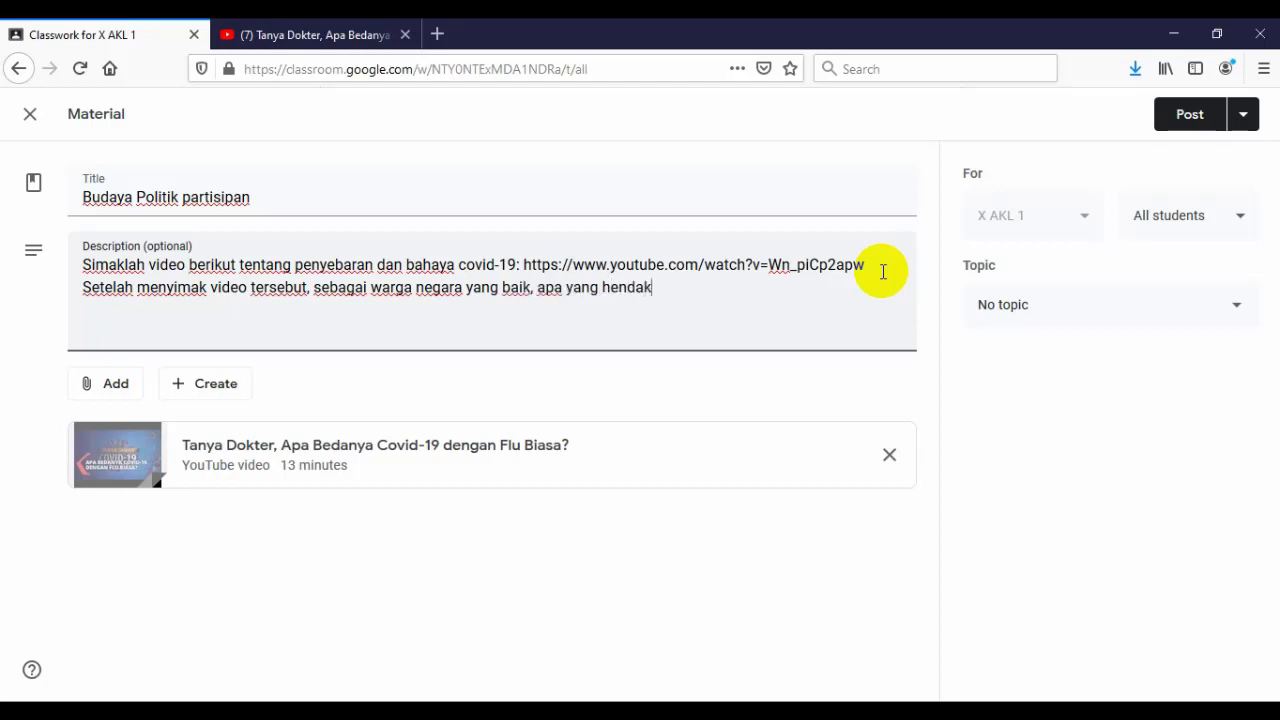
text(nya dapat )
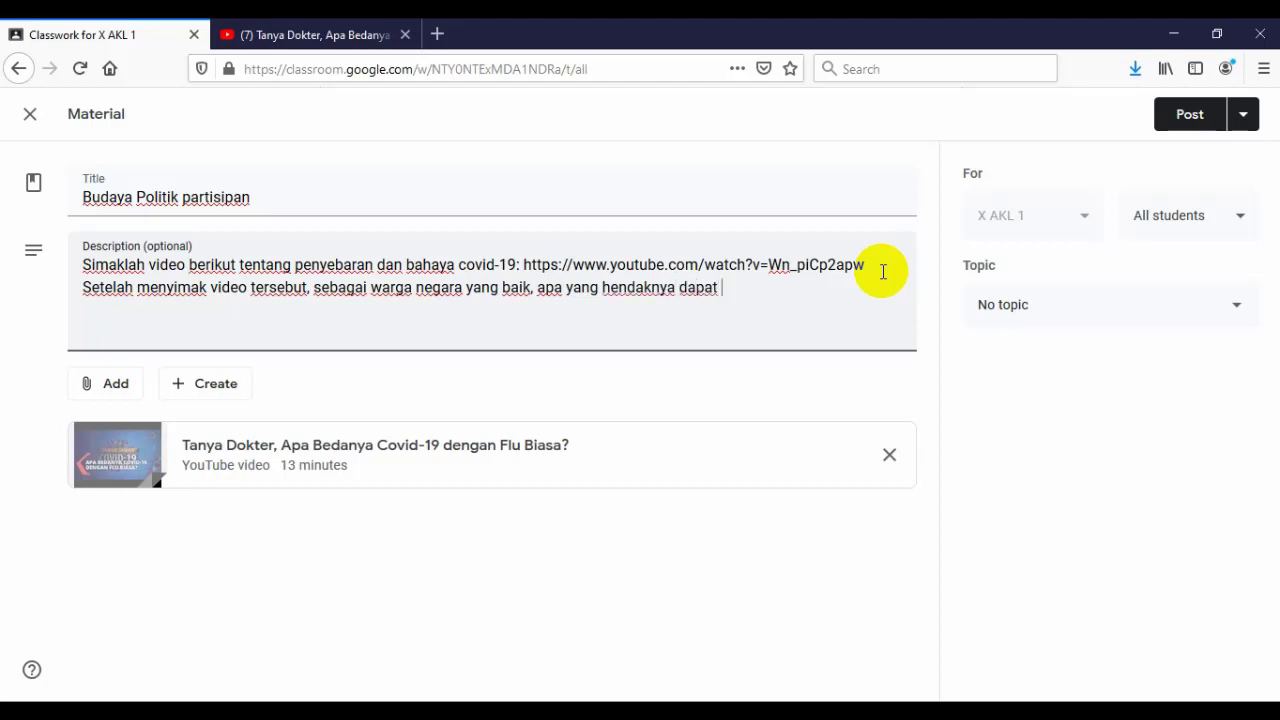
text(kamu lakukan?)
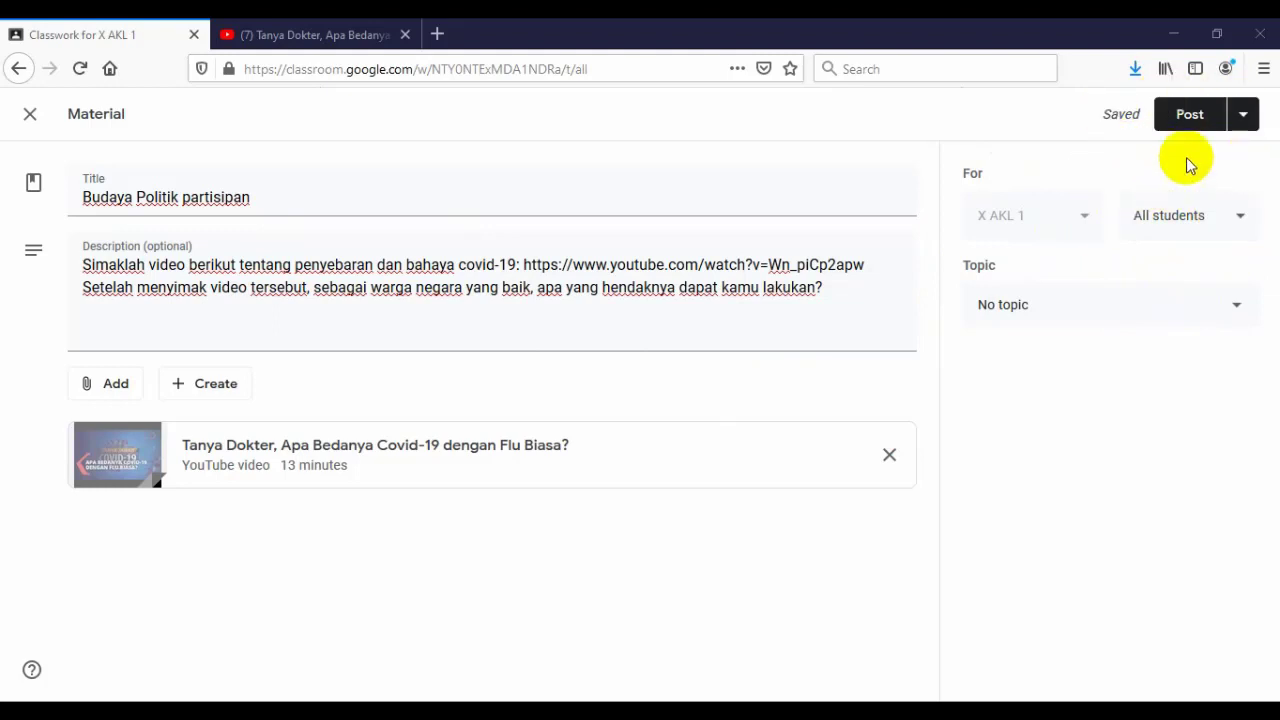
- Schedule the 'Budaya Politik partisipan' material to post on Mar 27, 2020 at 8:00 AM
click(1247, 124)
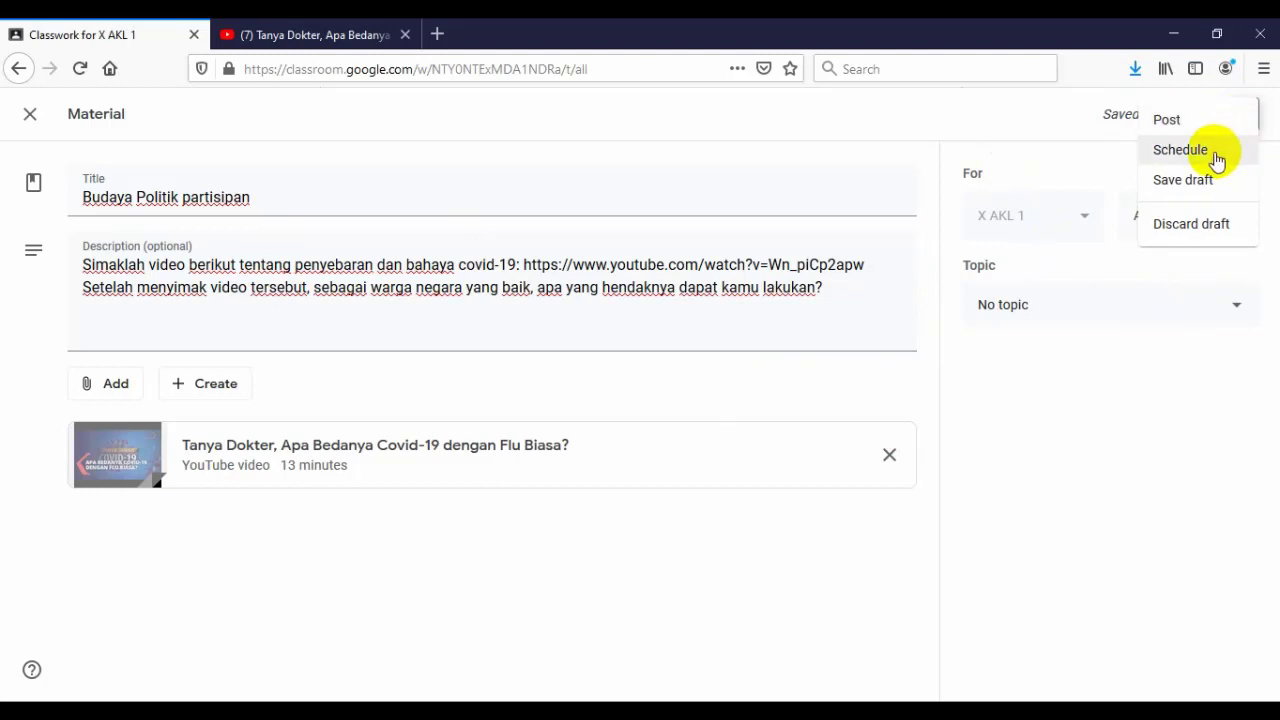
click(1089, 175)
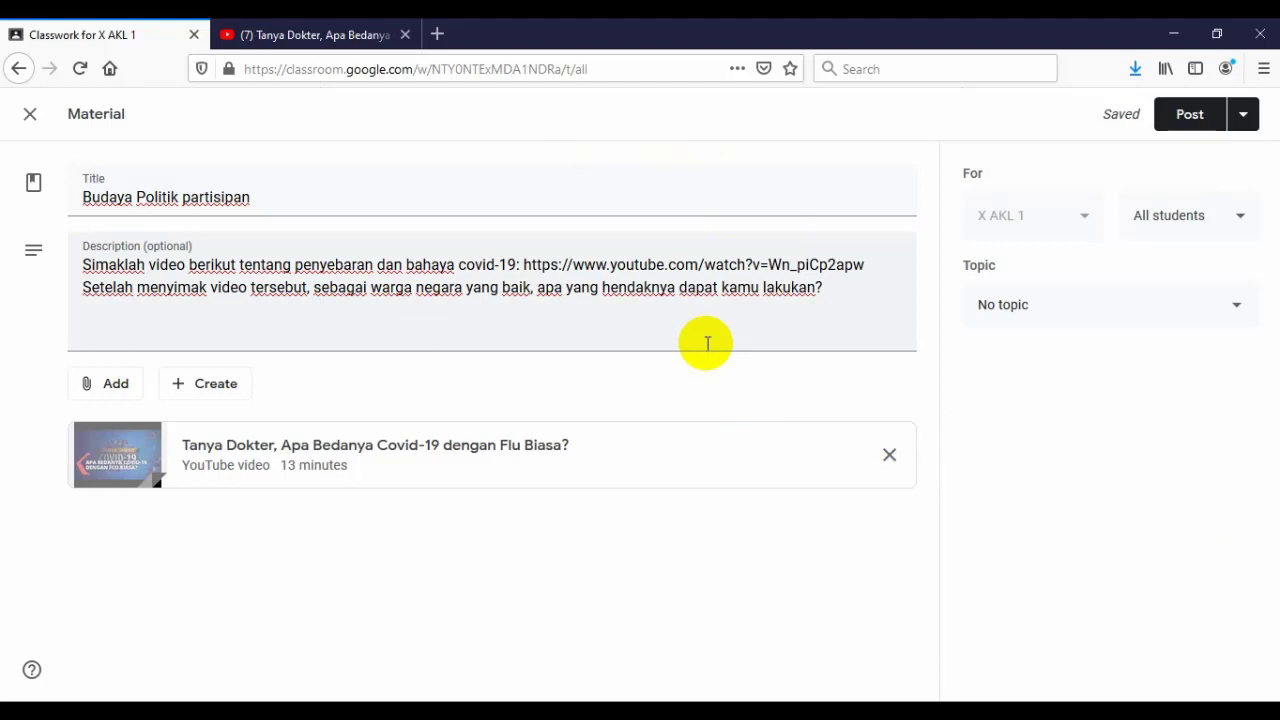
click(1246, 117)
click(1210, 154)
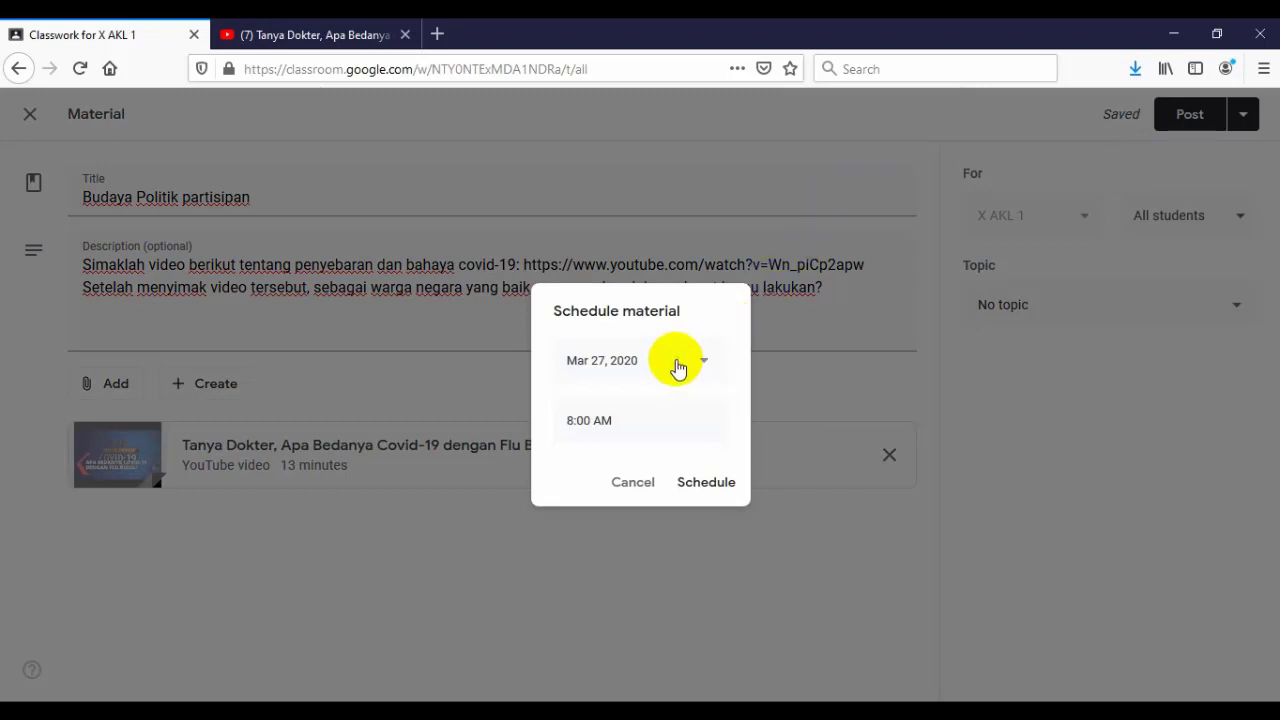
drag(636, 418, 569, 420)
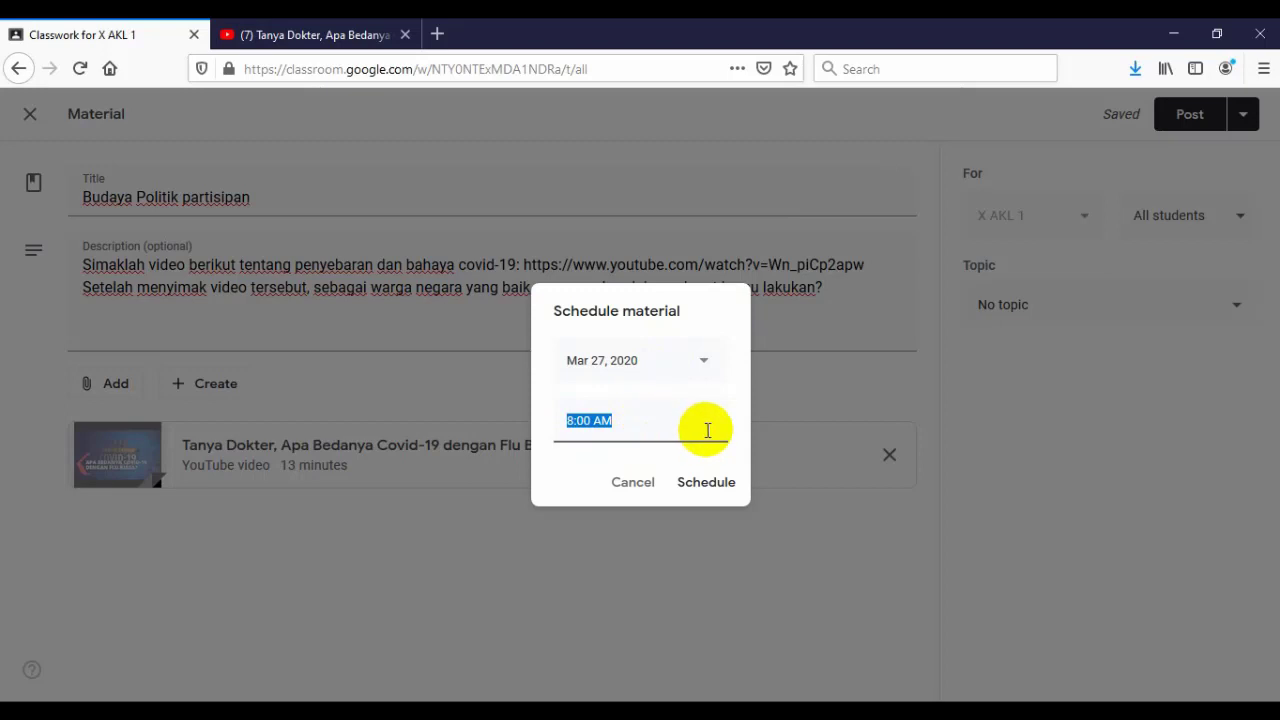
click(706, 482)
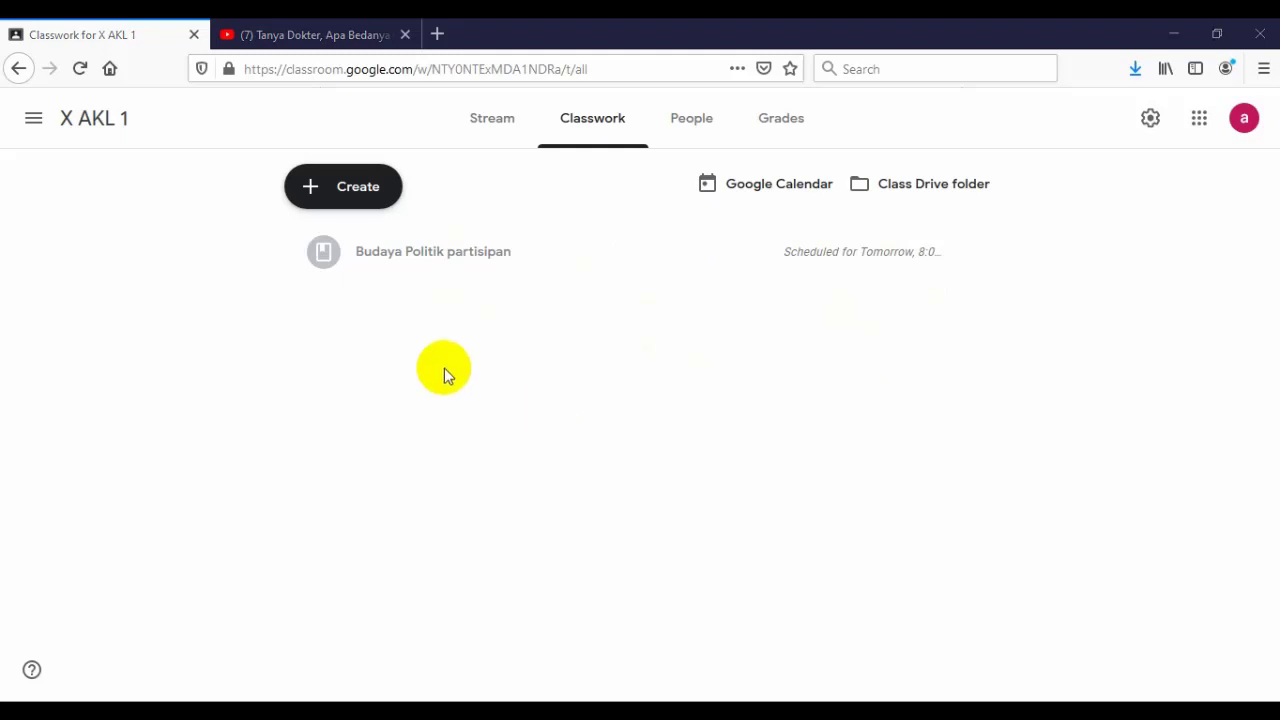
- Create a new quiz assignment titled '(PPKn X) Post Test'
click(316, 190)
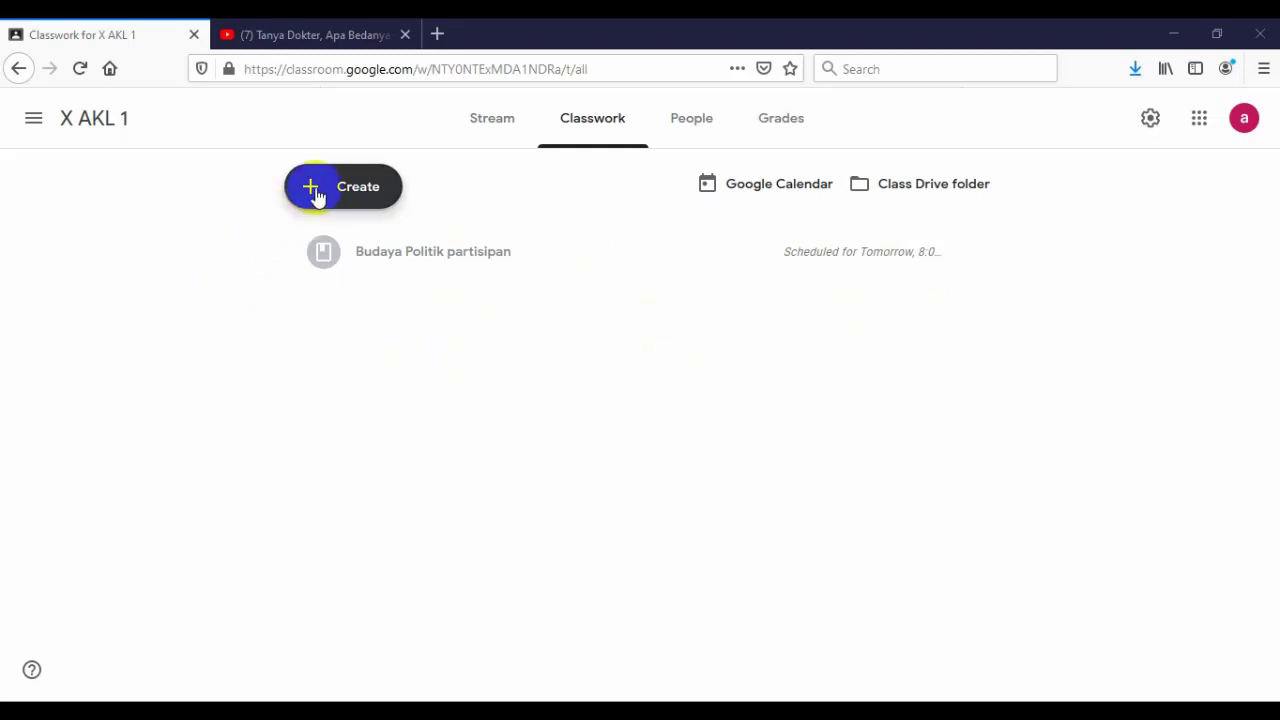
click(331, 193)
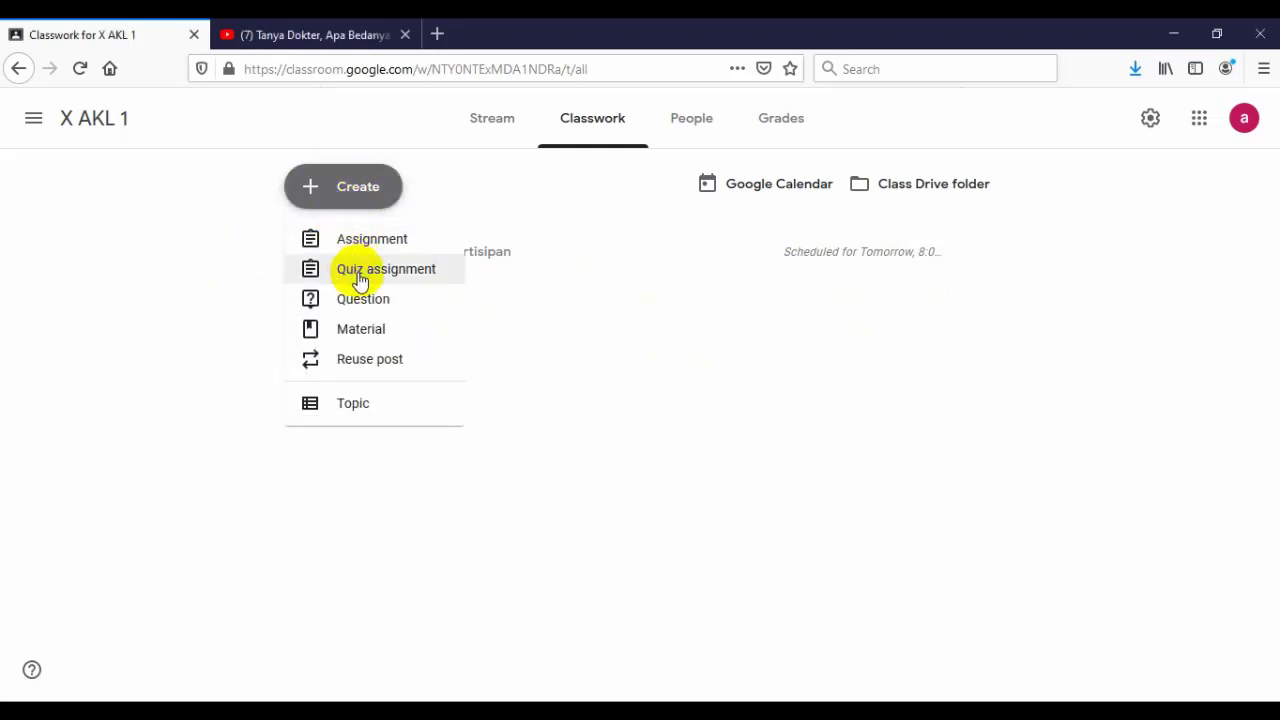
click(360, 280)
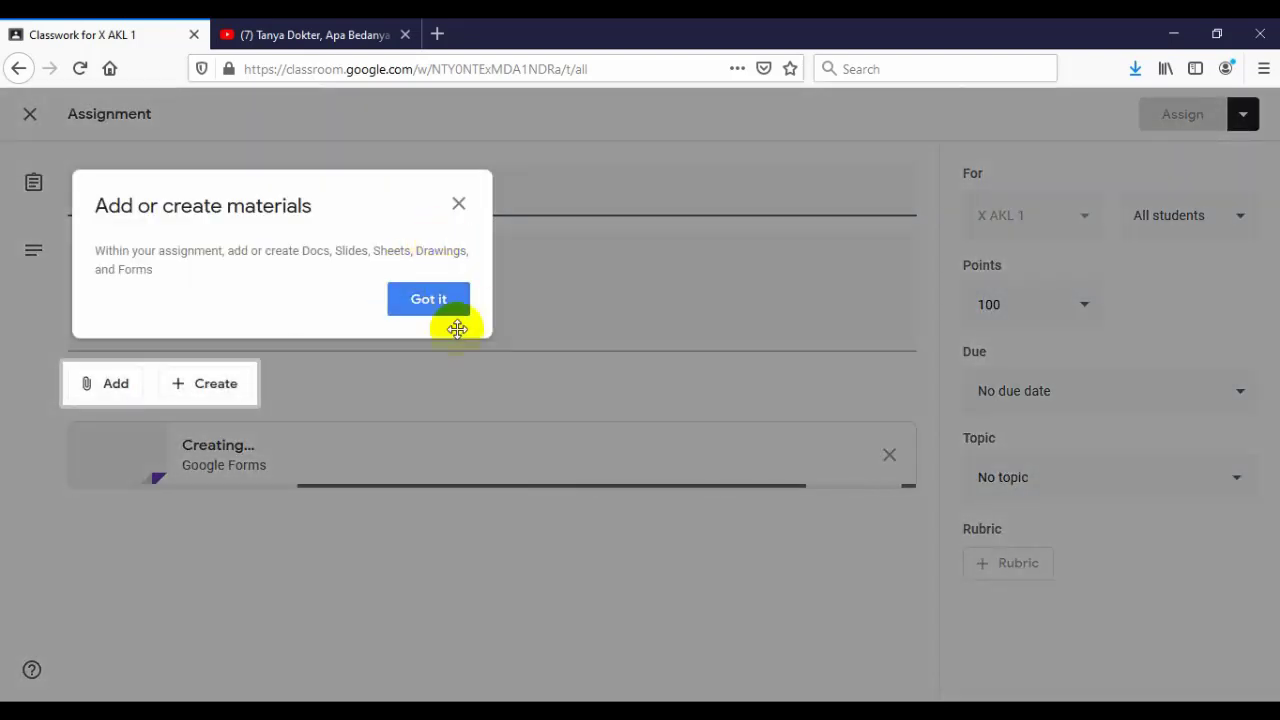
click(440, 312)
click(128, 202)
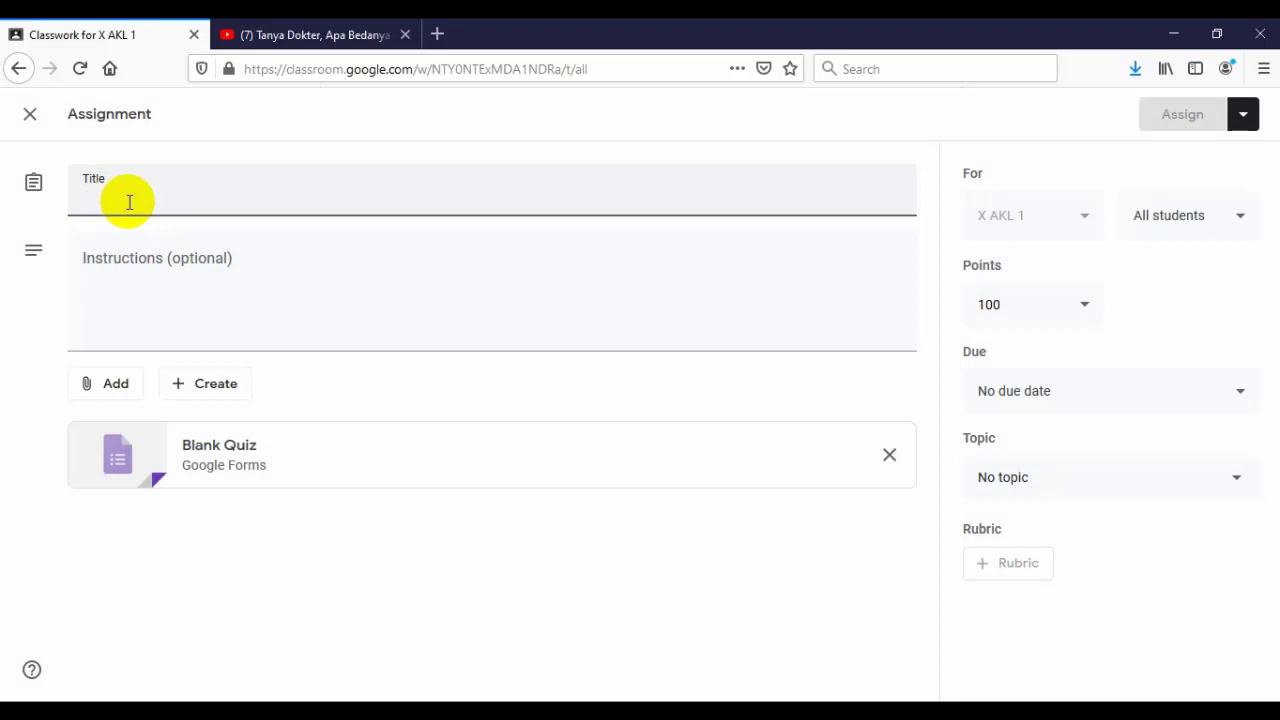
text(()
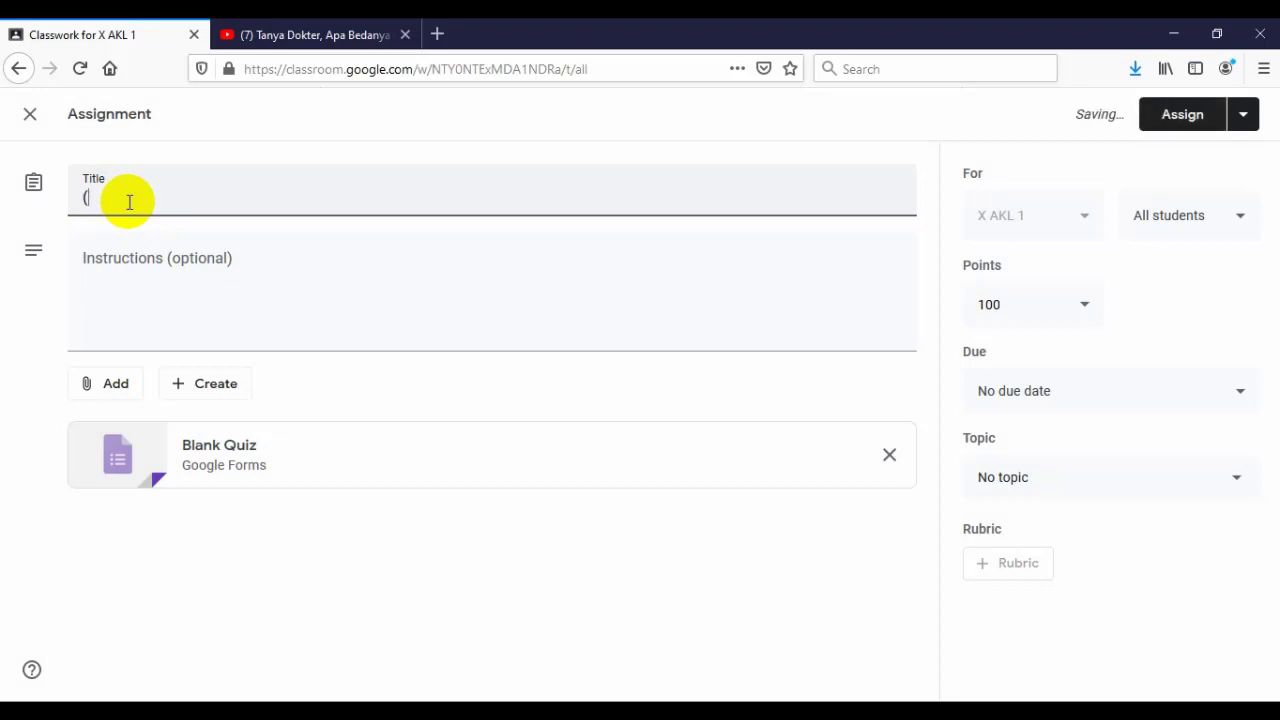
text(PPKn X) Po)
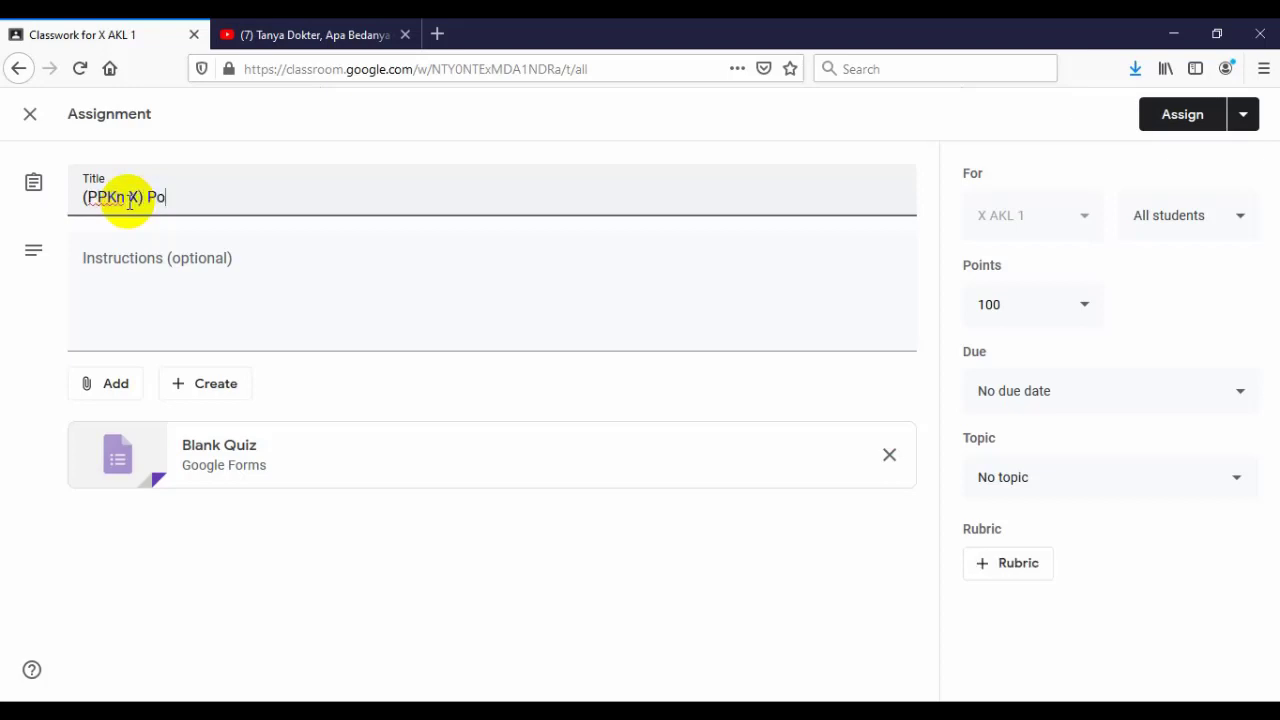
text(st Test)
- Write instructions telling students to answer the following questions through the provided form
click(154, 260)
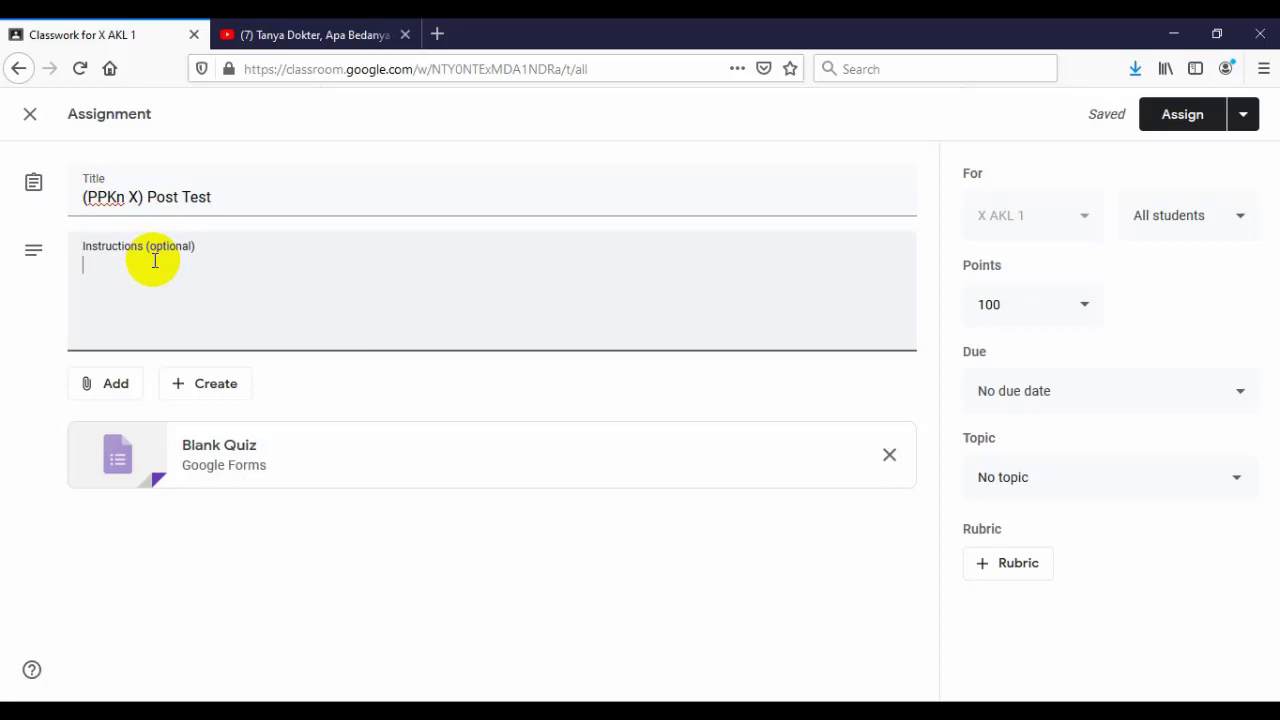
text(setelah kalian menyaksikan ta)
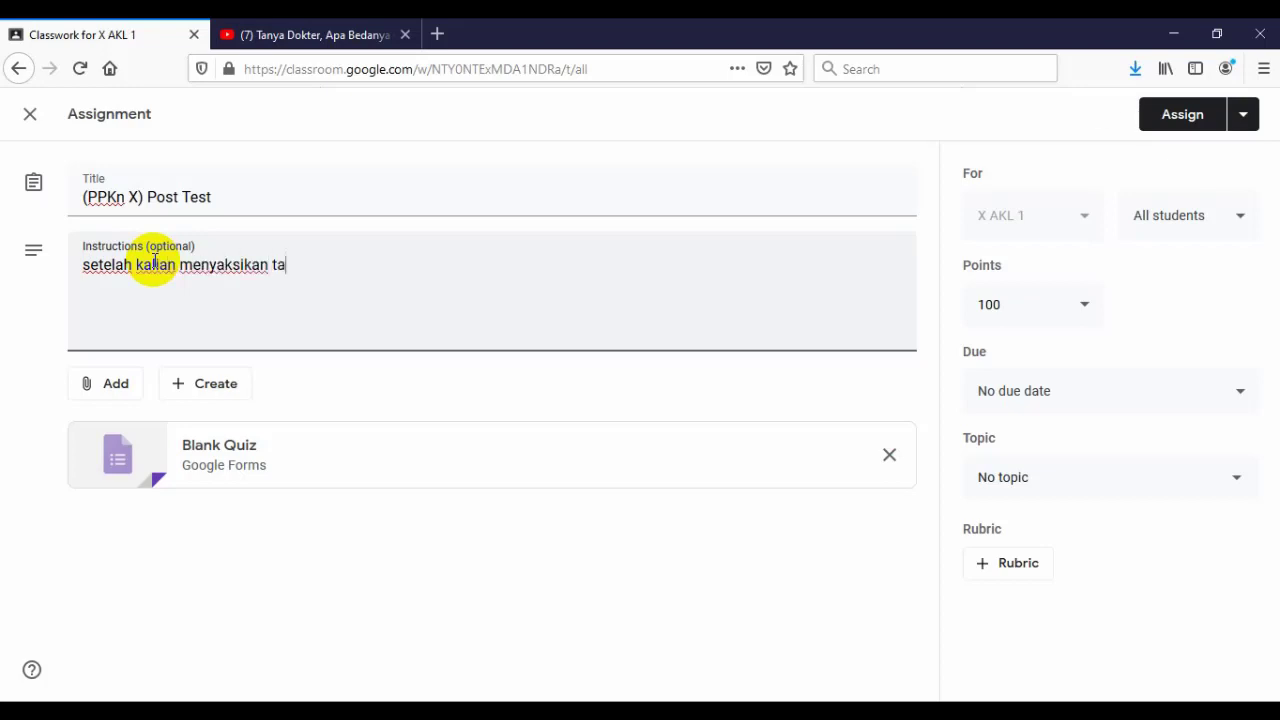
text(yangan video terseb)
text(ut. )
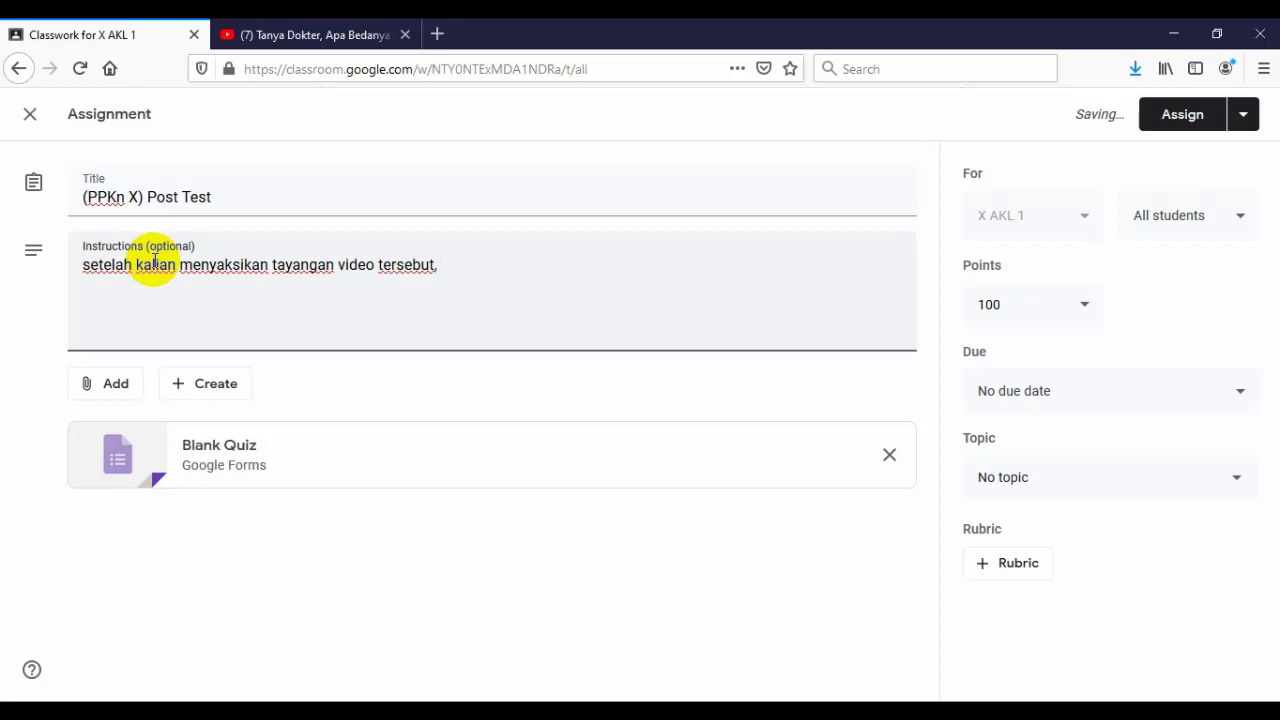
text(jawab)
text(lah )
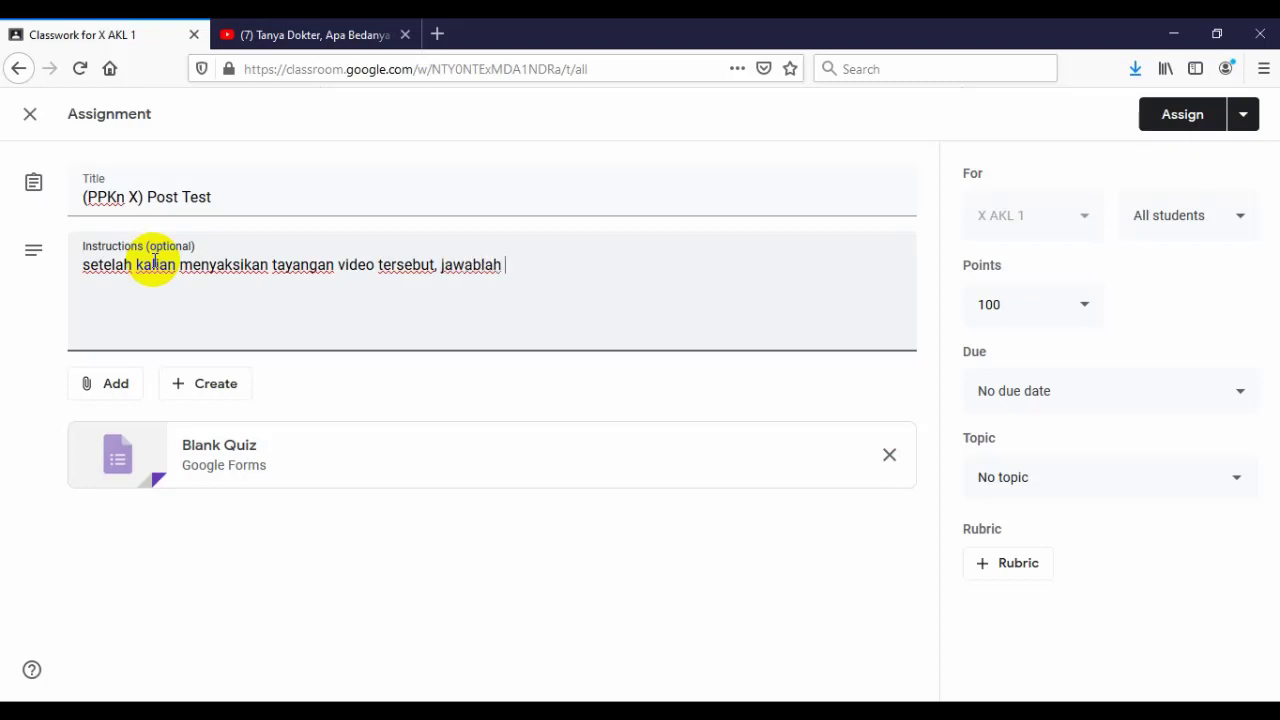
text(pertanyaan pertanyaan berikut in)
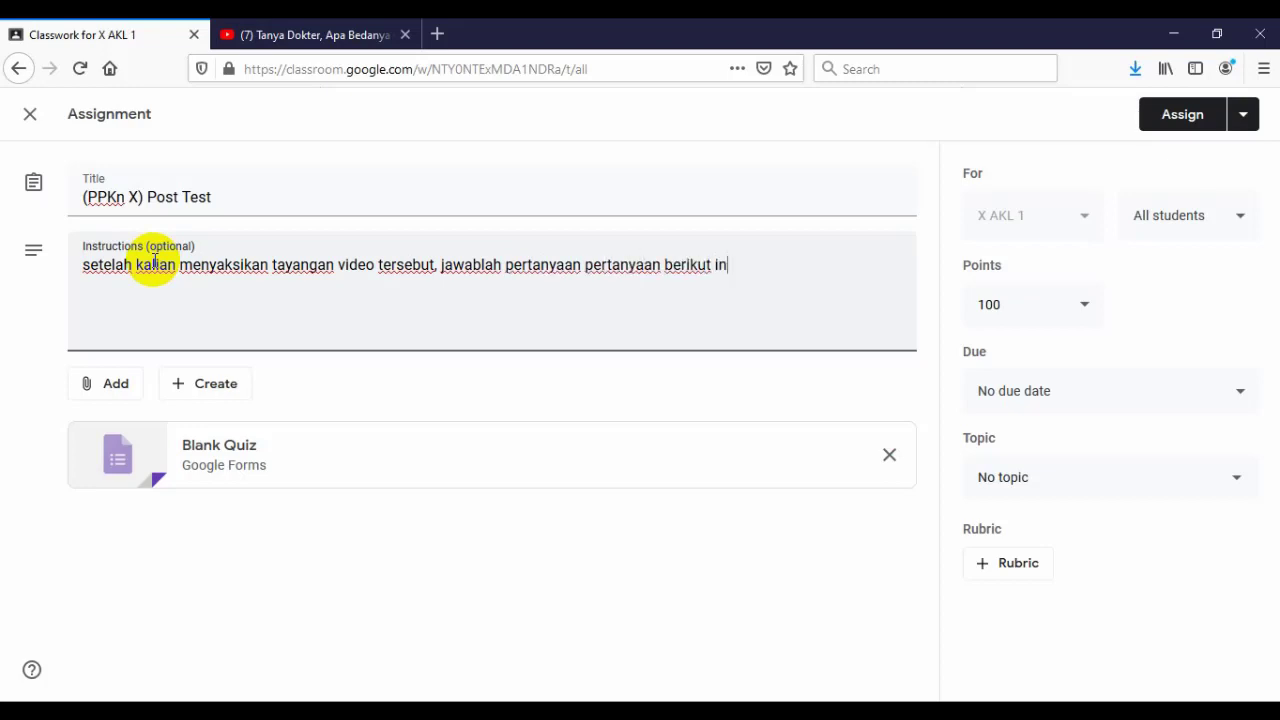
text(i yang dapat dikerja)
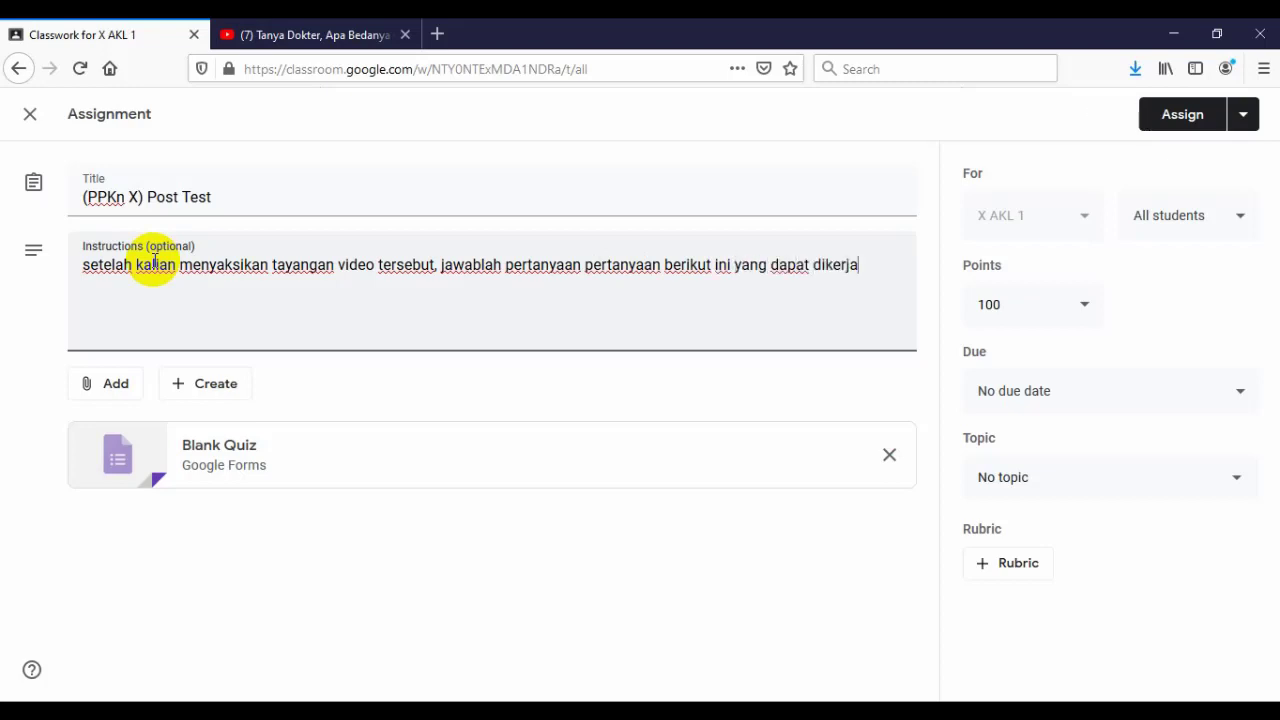
text(kan melal)
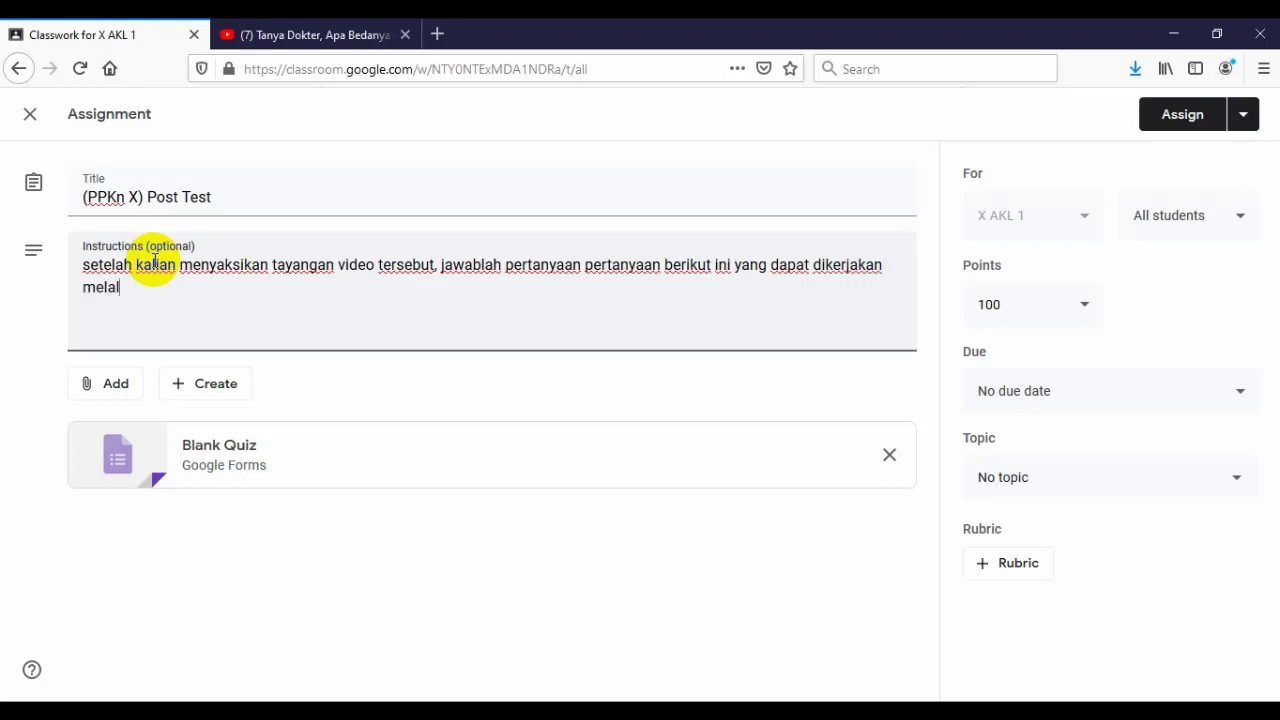
text(ui form yang tersedia)
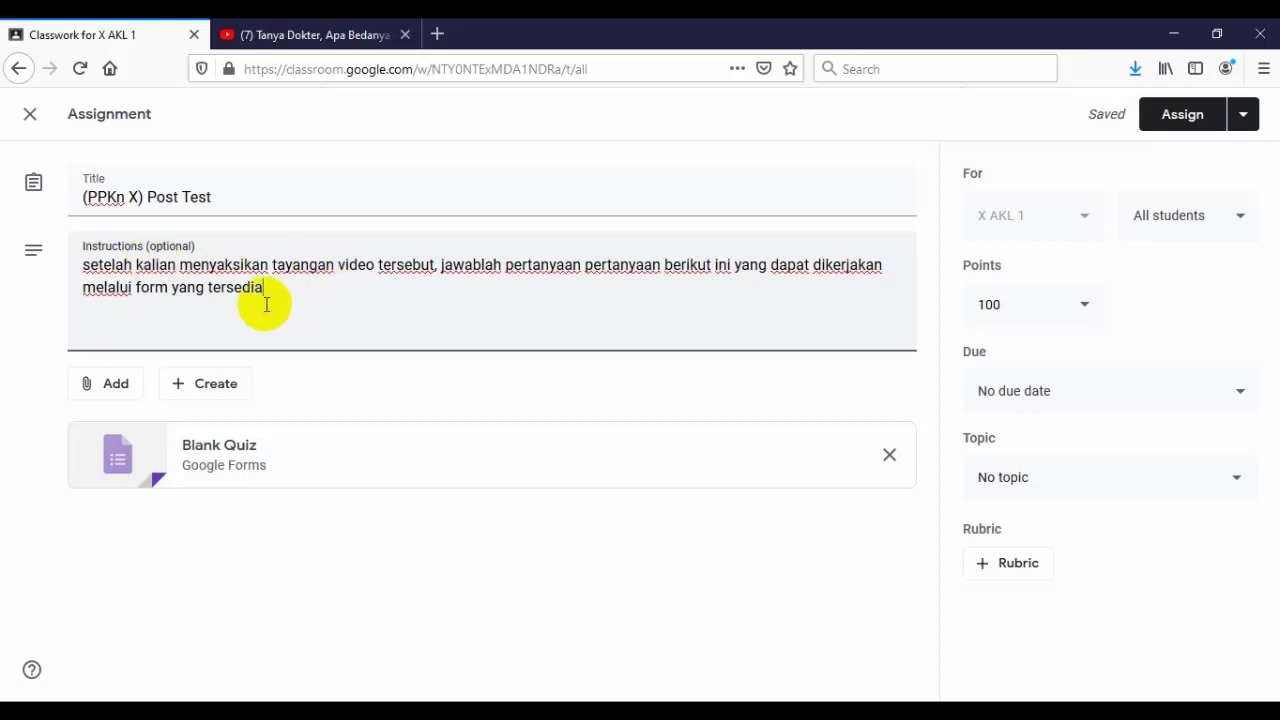
- Open the attached Blank Quiz and title it '(PPKn X) Post Test: Budaya Politik Partisipan'
click(118, 462)
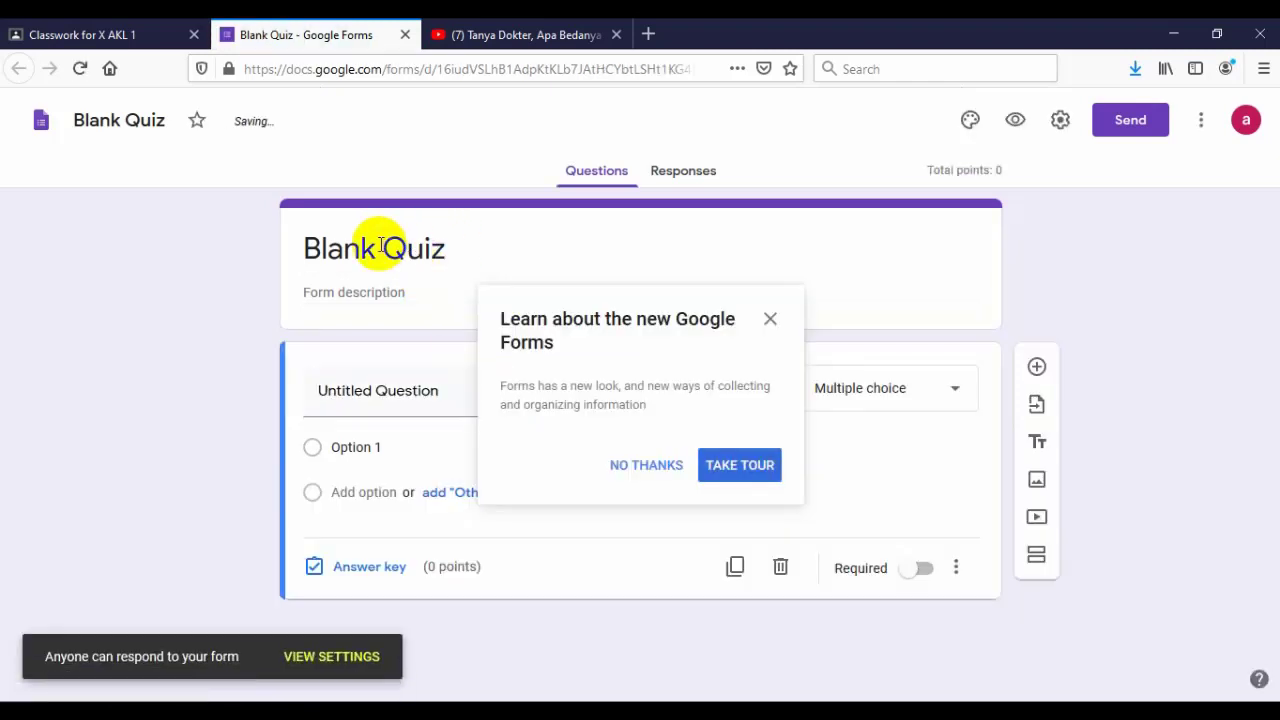
click(381, 246)
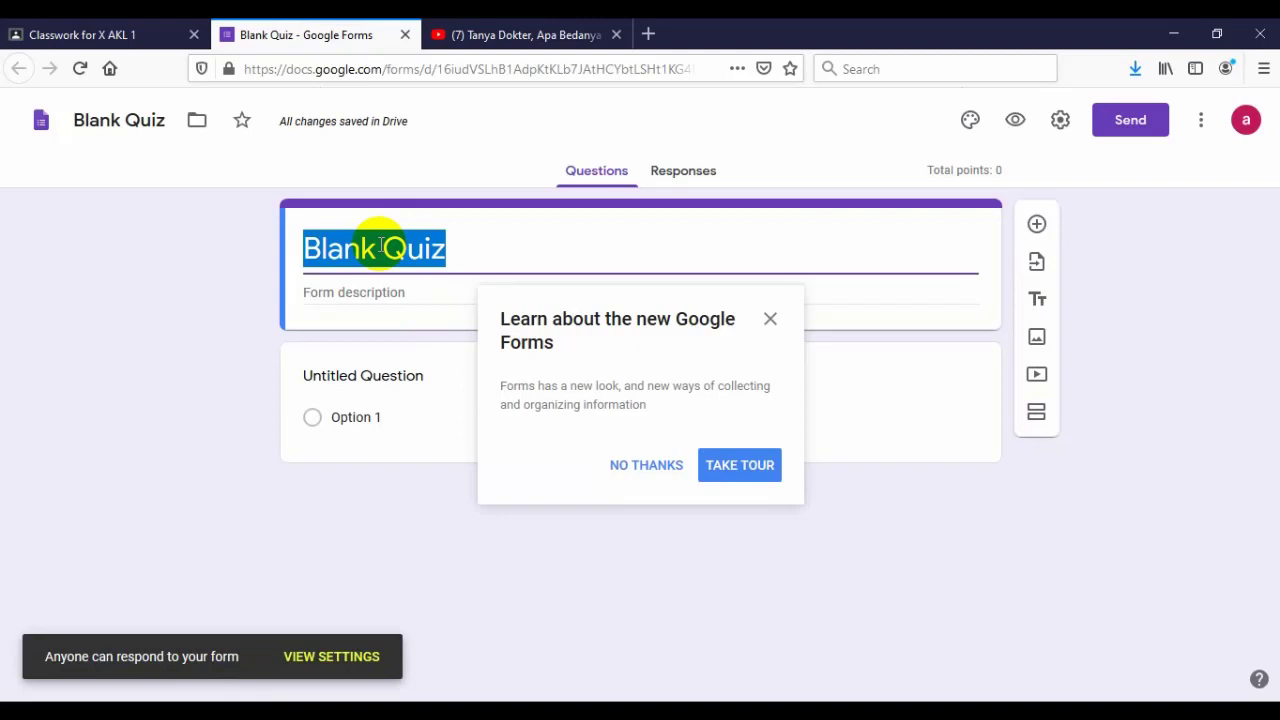
text((PPK)
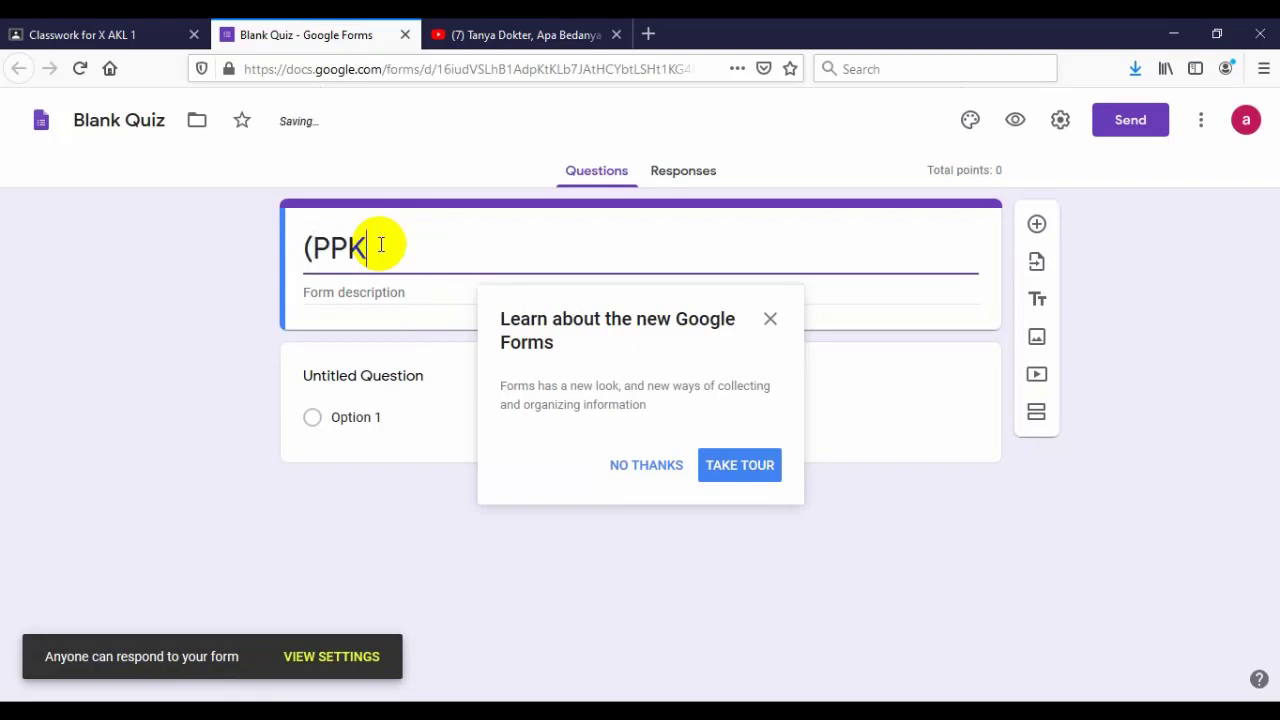
text(n X))
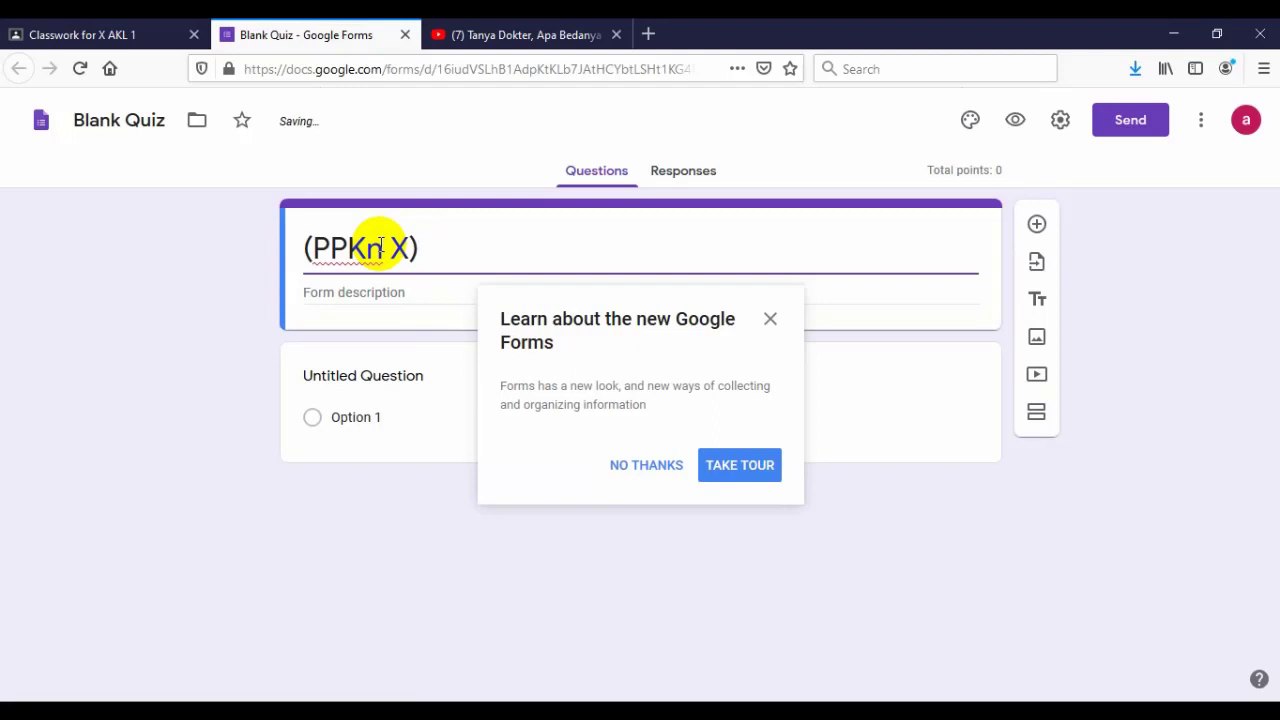
text( Post Tes)
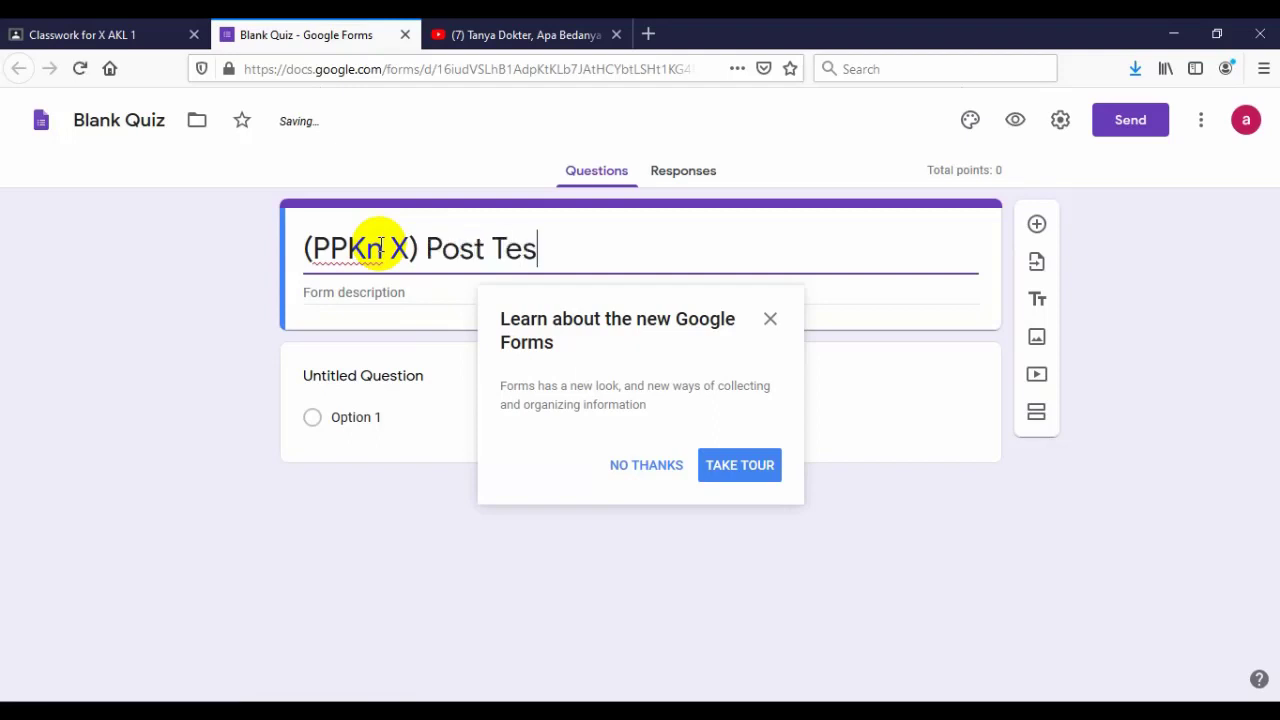
text(t: bu)
key(BackSpace)
key(BackSpace)
text(Budaya P)
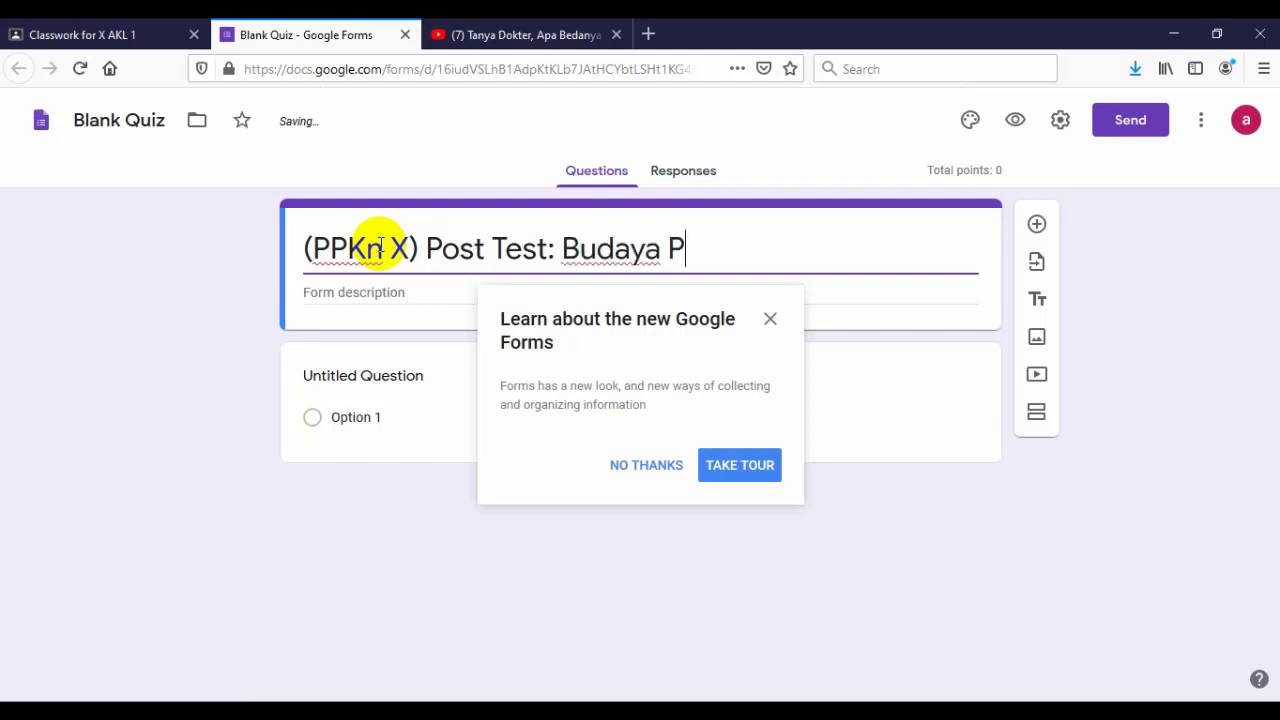
text(olitik Pa)
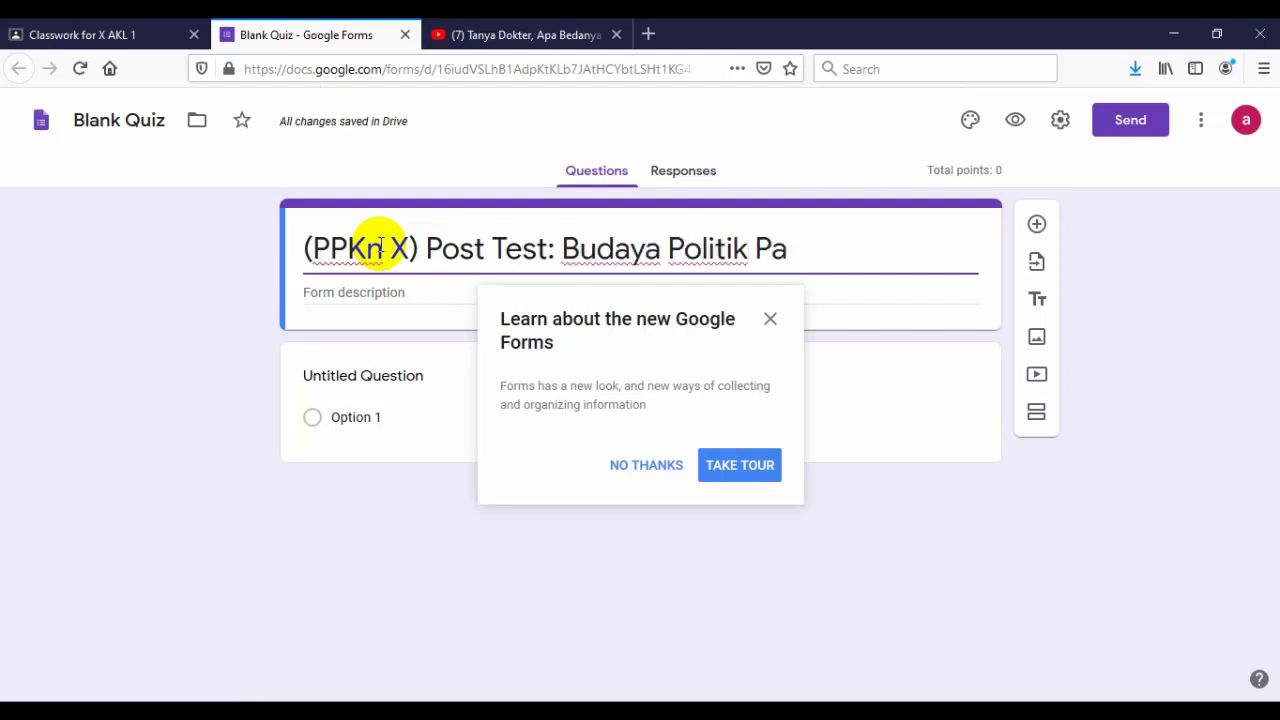
text(rtisipan)
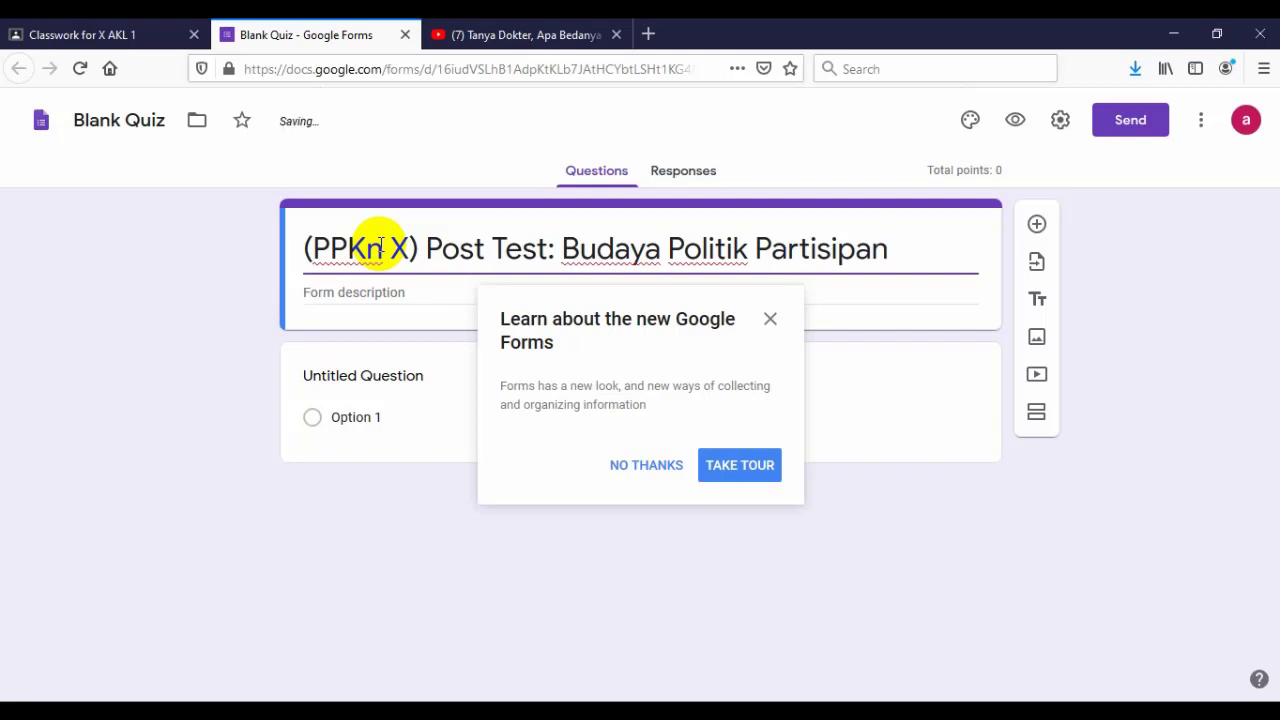
- Go through the new Google Forms introductory tour to the end
click(728, 468)
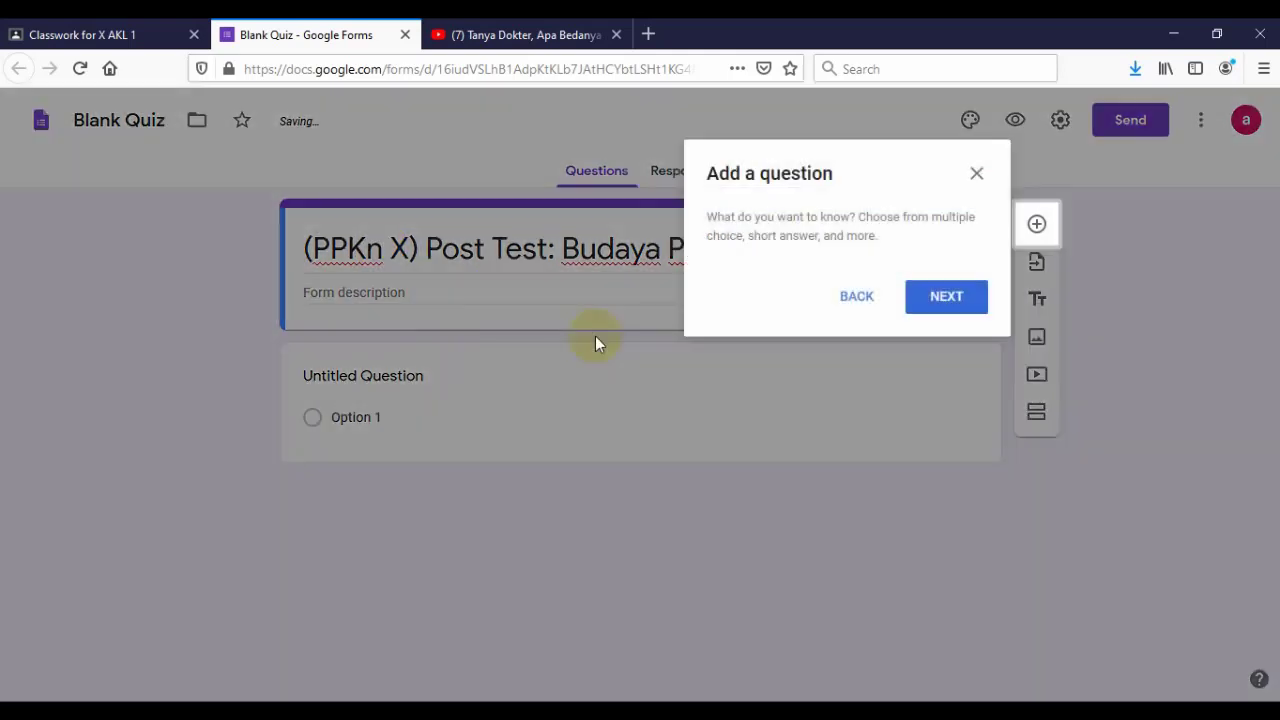
click(943, 309)
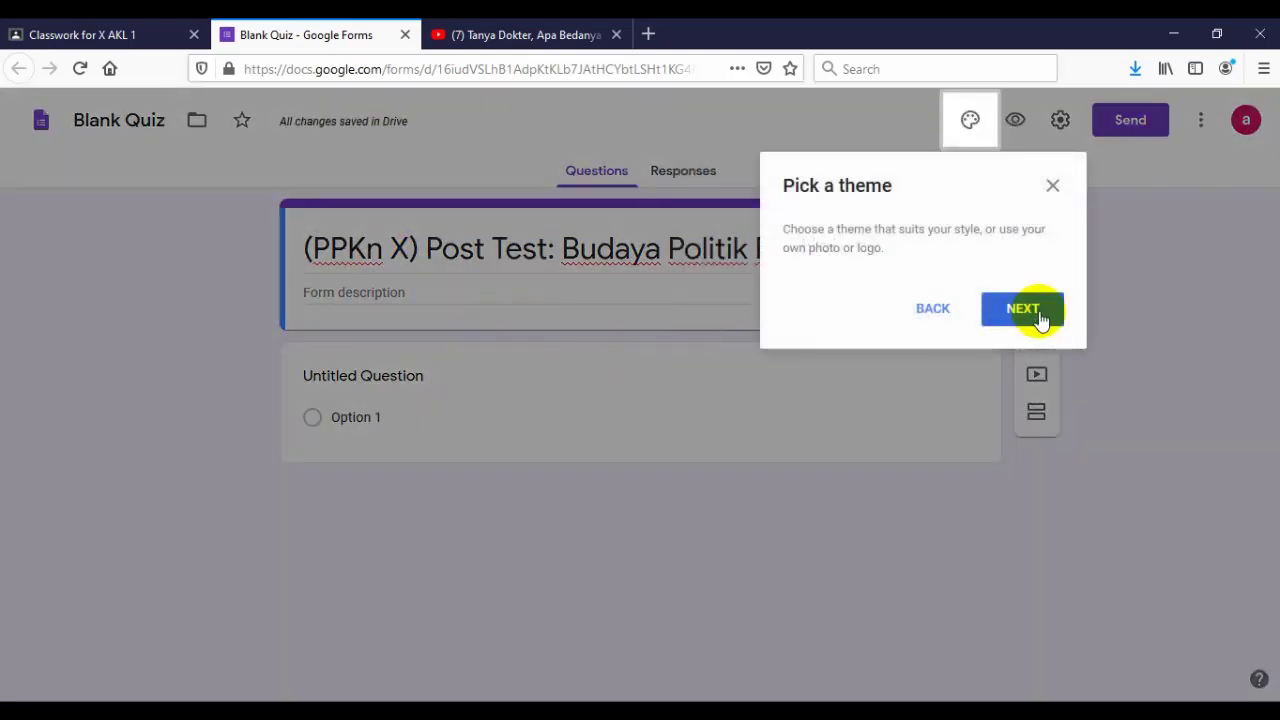
click(1040, 318)
click(1073, 312)
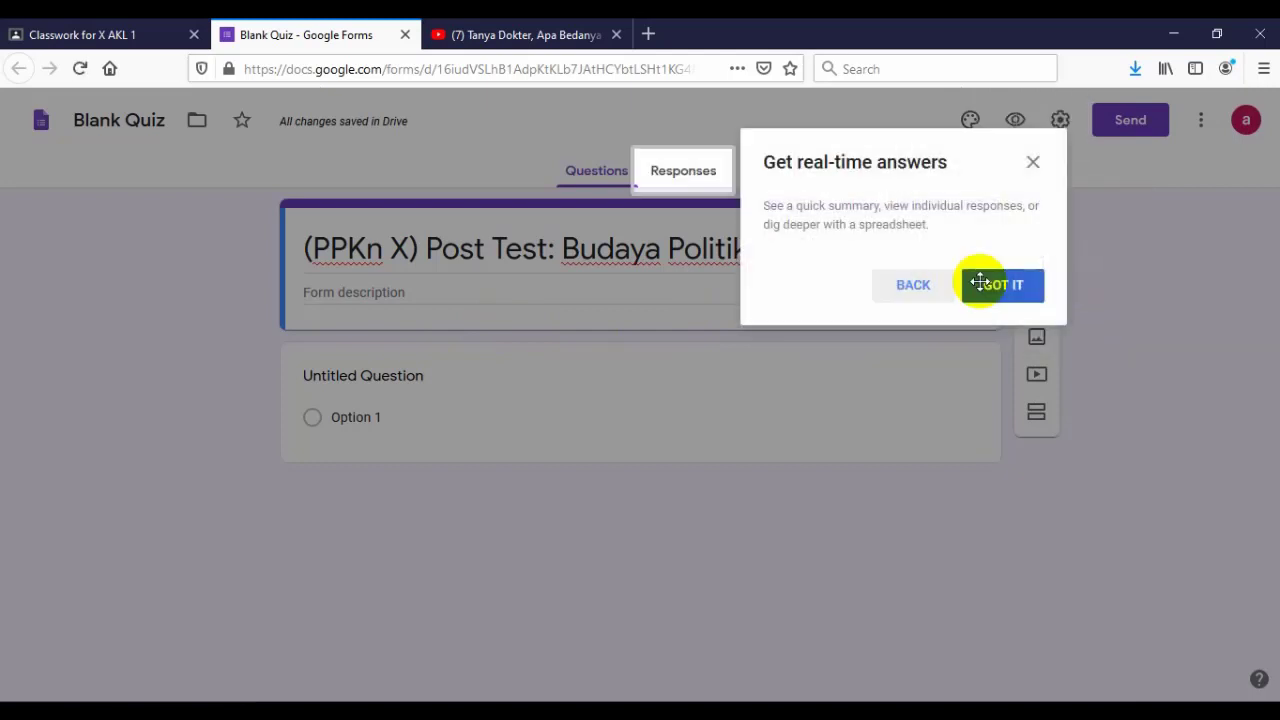
click(1035, 160)
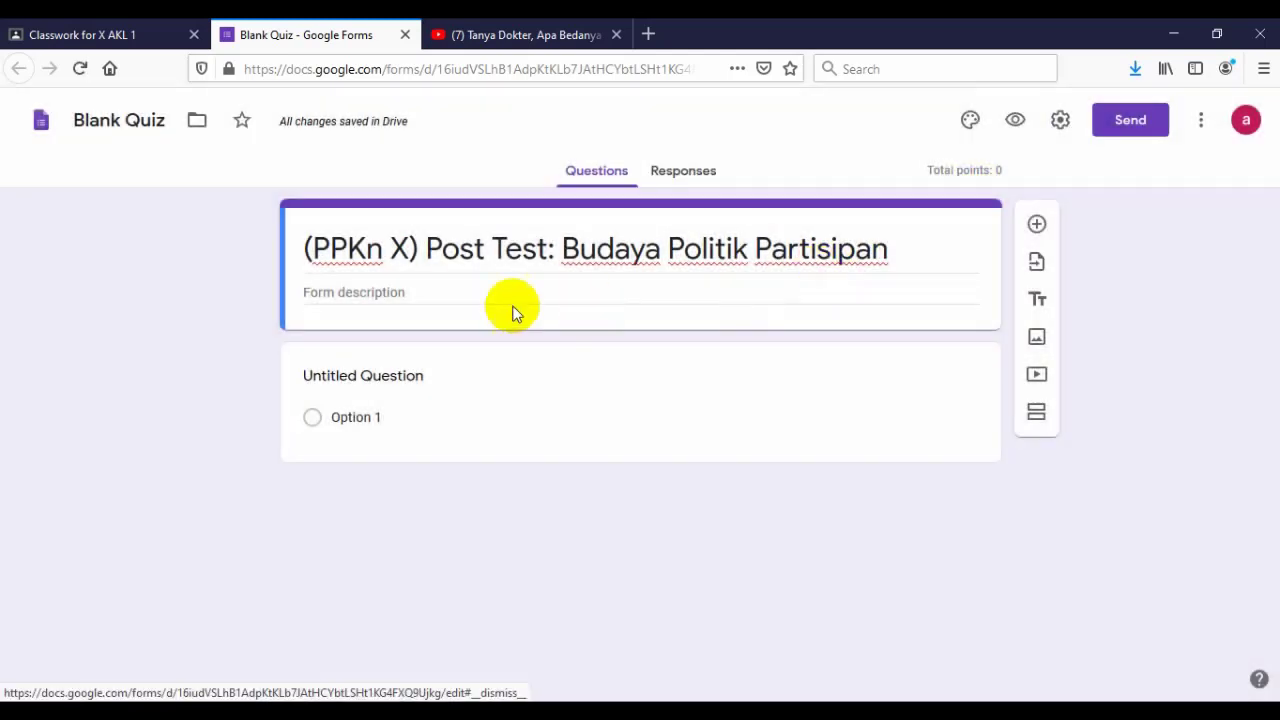
- Enter the form description 'jawablah pertanyanpertanyaan berikut menurut pendapatmu', dropping the trailing 'dan'
click(422, 293)
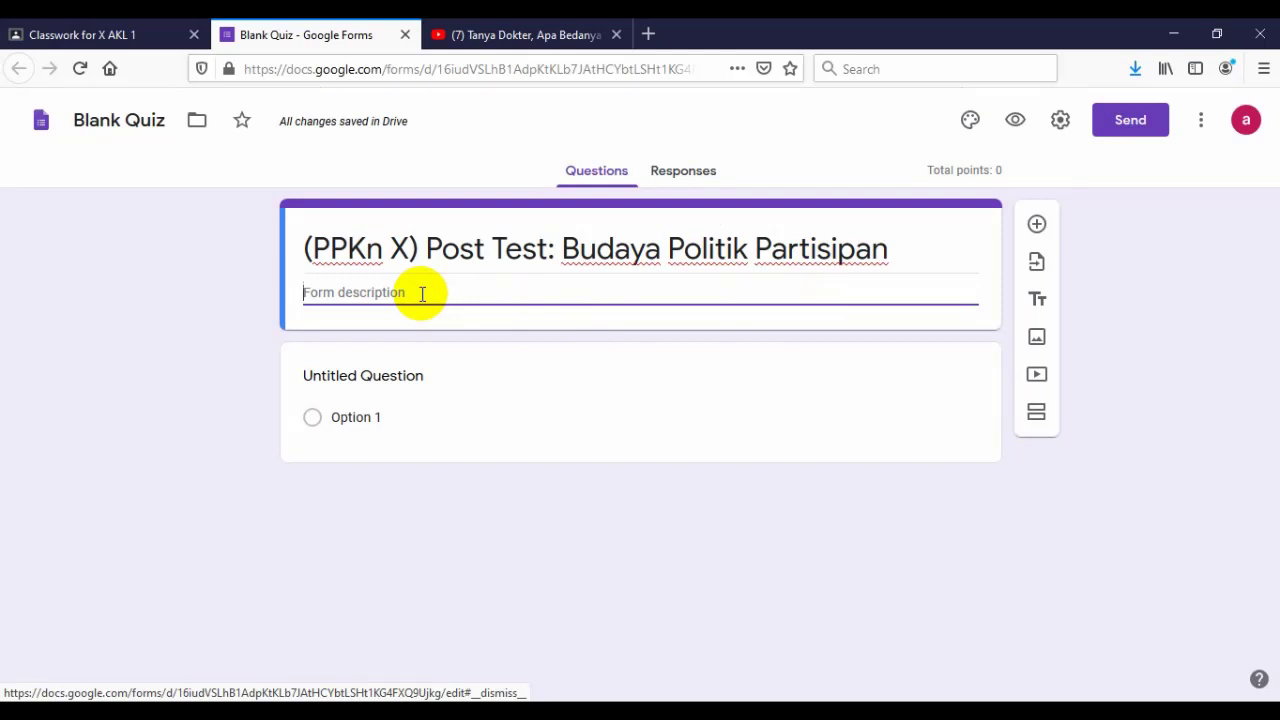
text(jawablah per)
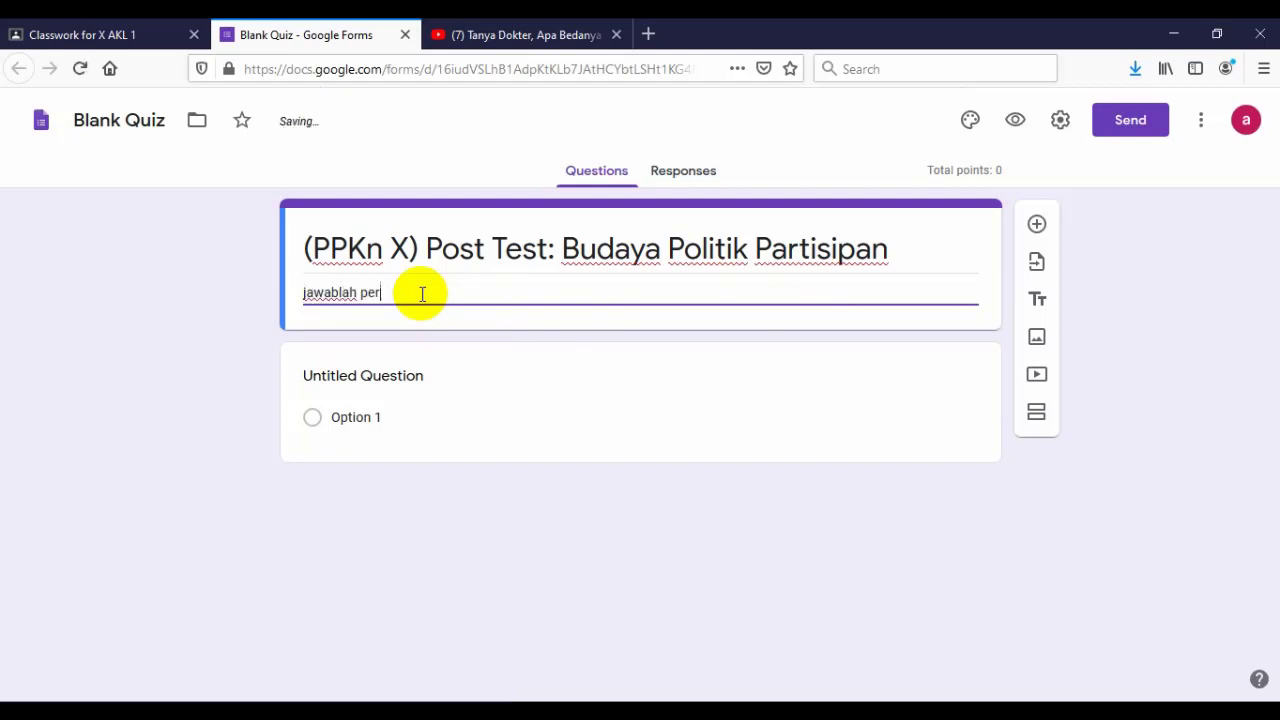
text(tanyanpertan)
text(yaan ber)
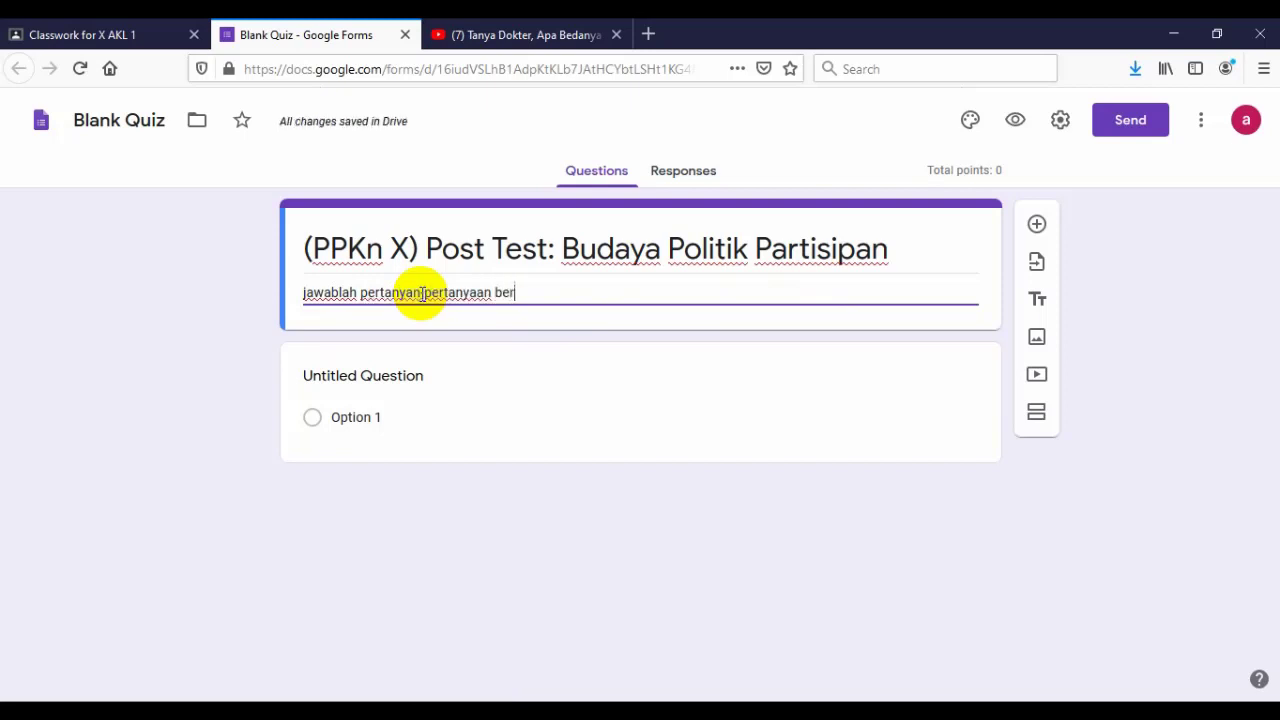
text(ikut menurut pendapat)
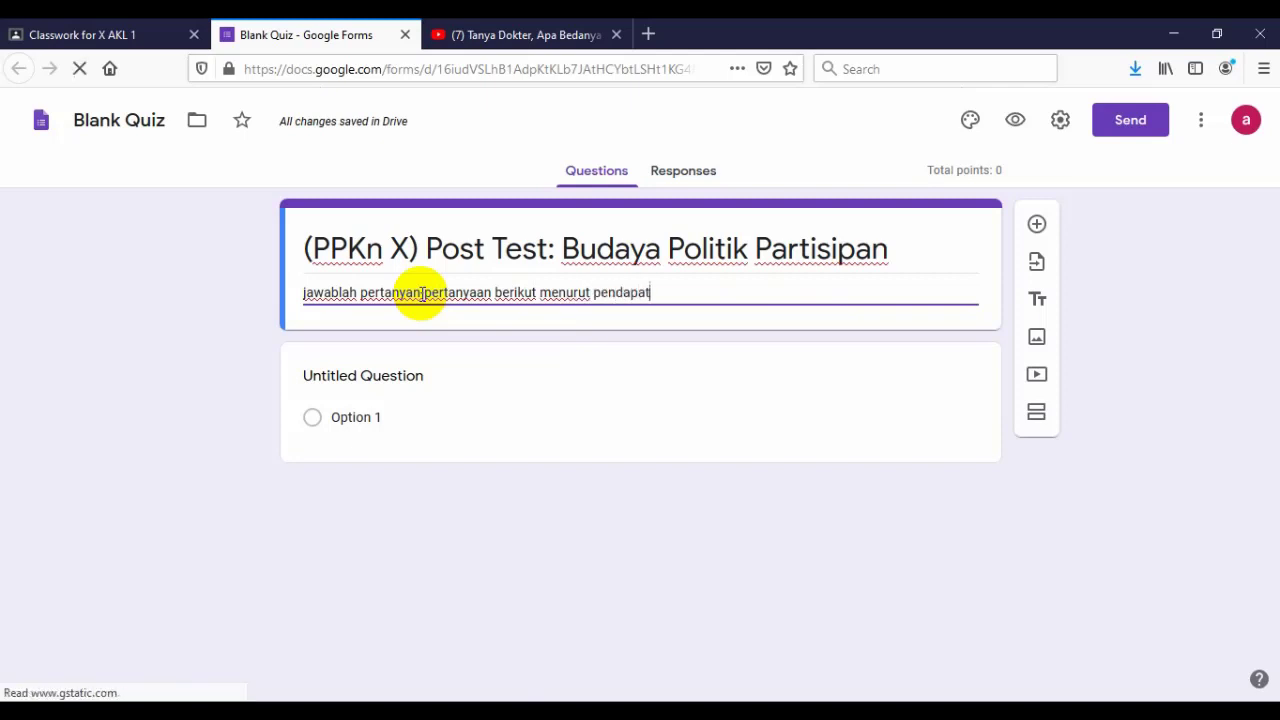
text(mu da)
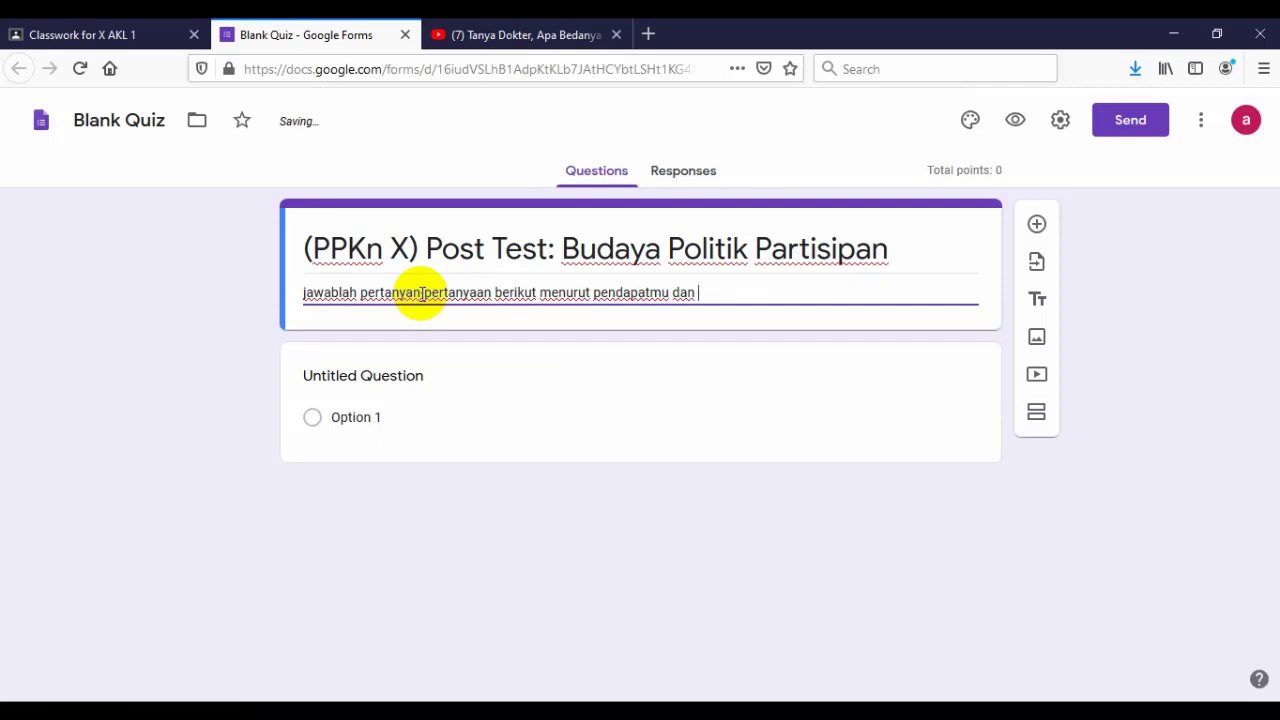
text(n)
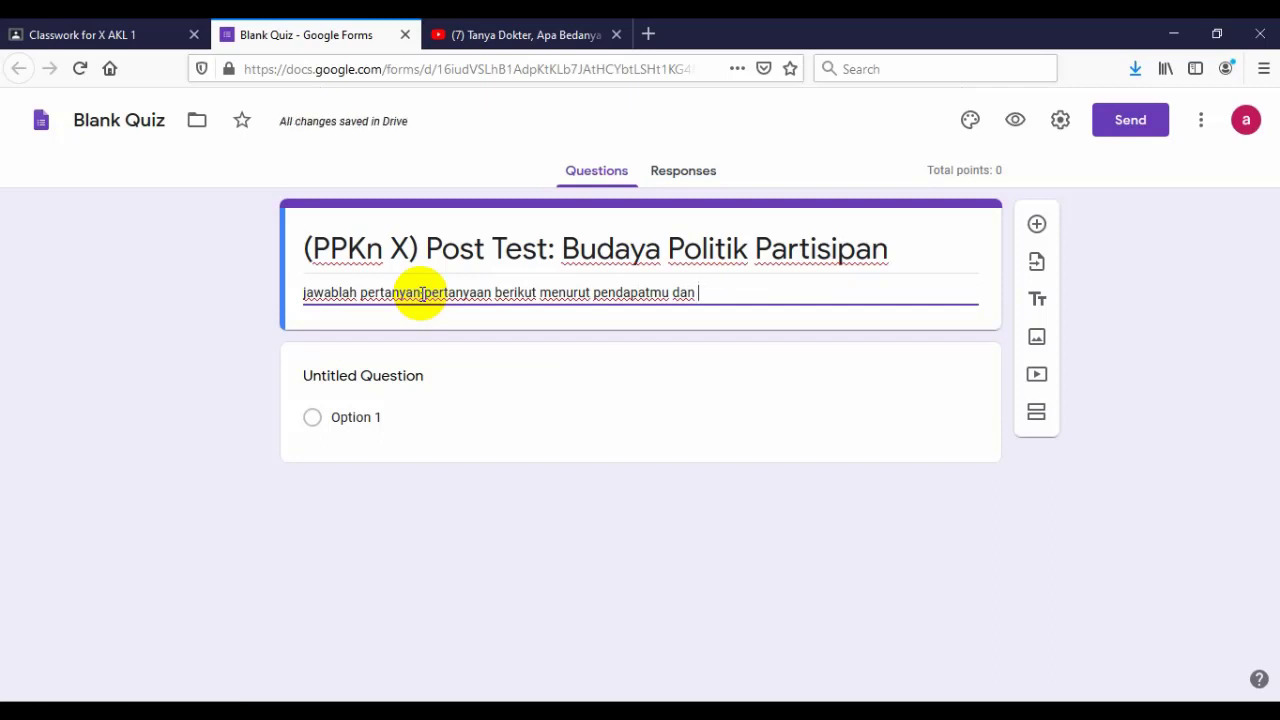
key(BackSpace)
key(BackSpace)
key(BackSpace)
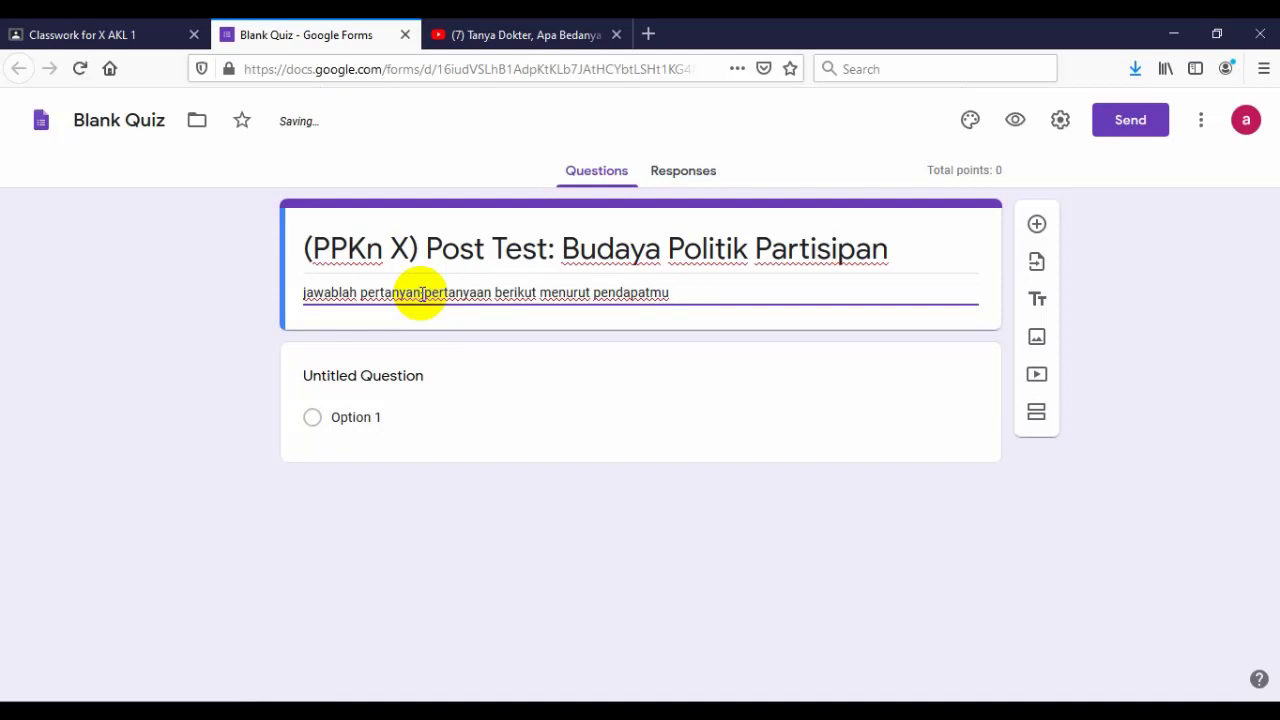
- End the description with '!' and enter the question 'Apa ciri-ciri budaya politik partisipan?'
text(!)
click(376, 376)
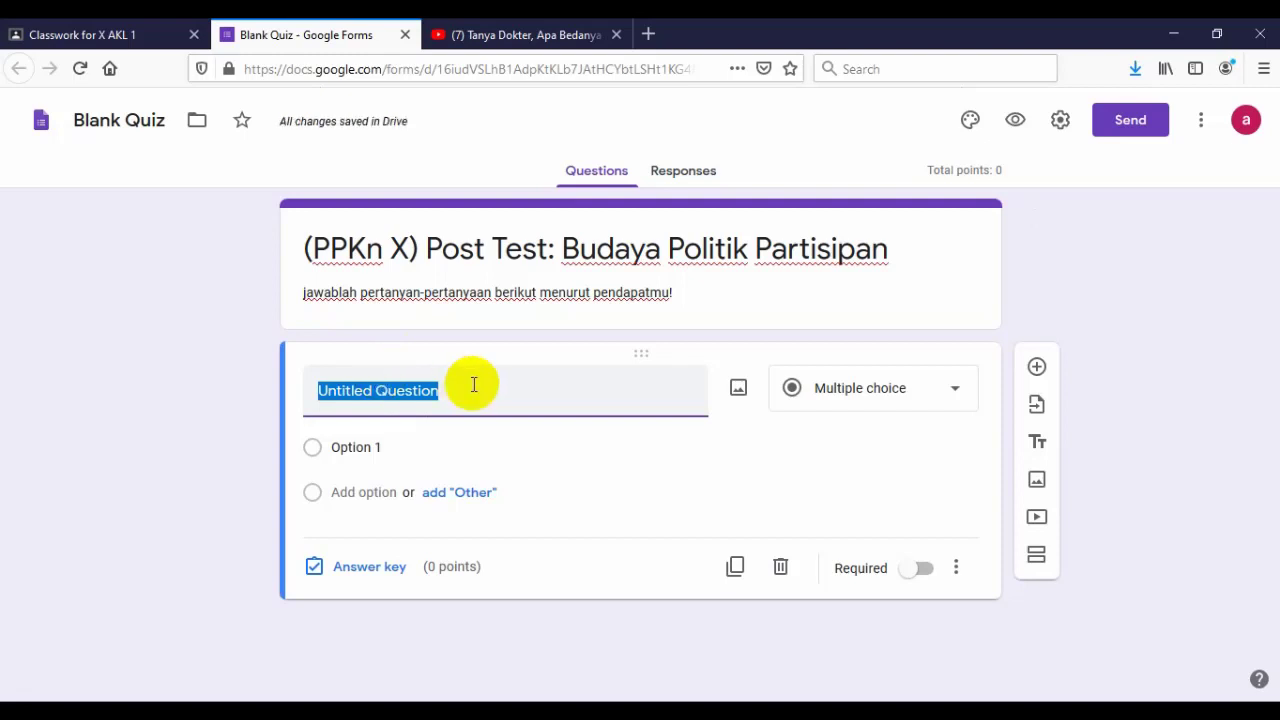
text(Apa ciri-ciri budaya politik parti)
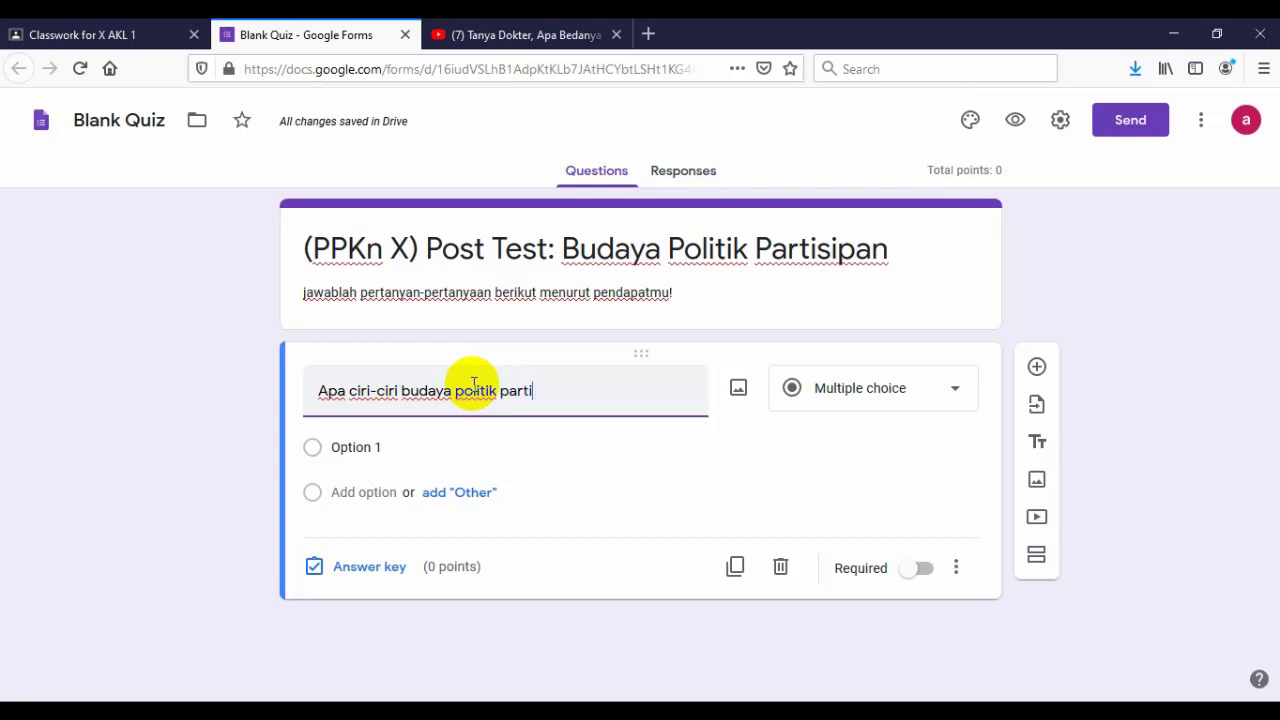
text(sipan?)
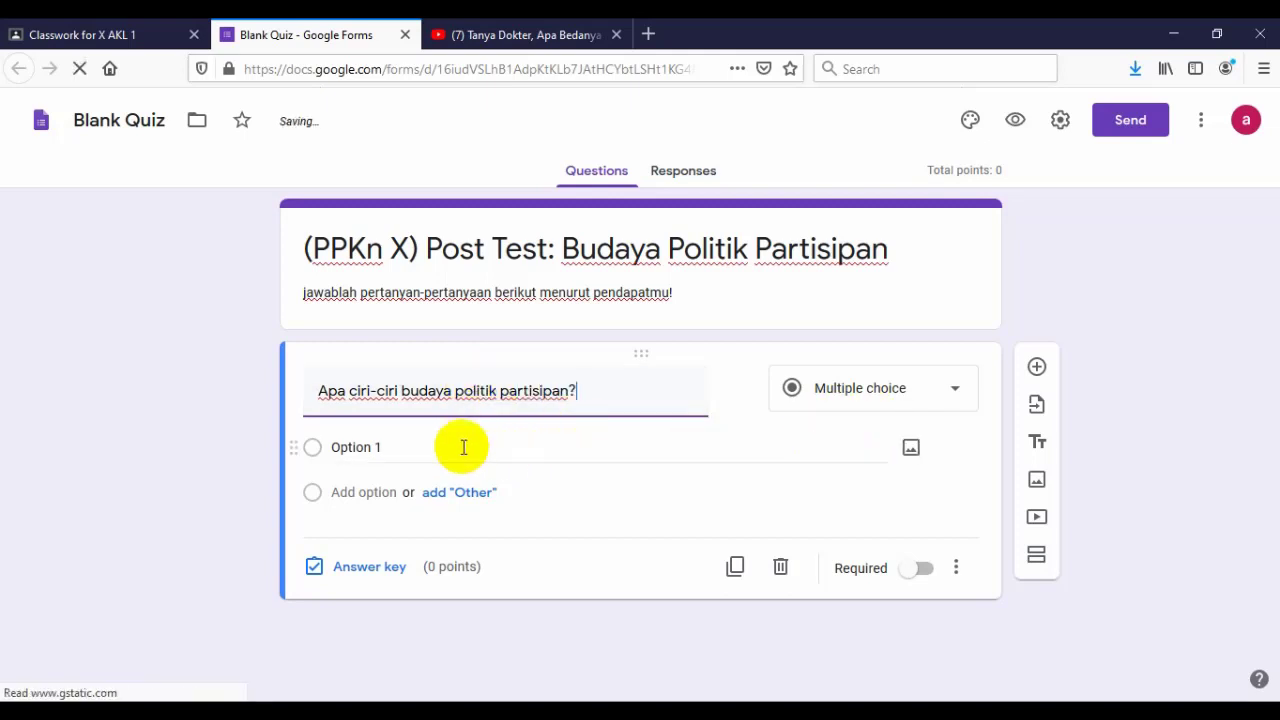
- Add five choices: tidak peduli, cenderung egois, rajin beribadah, kritis dan peduli terhadap situasi, kaya-kaya
click(429, 443)
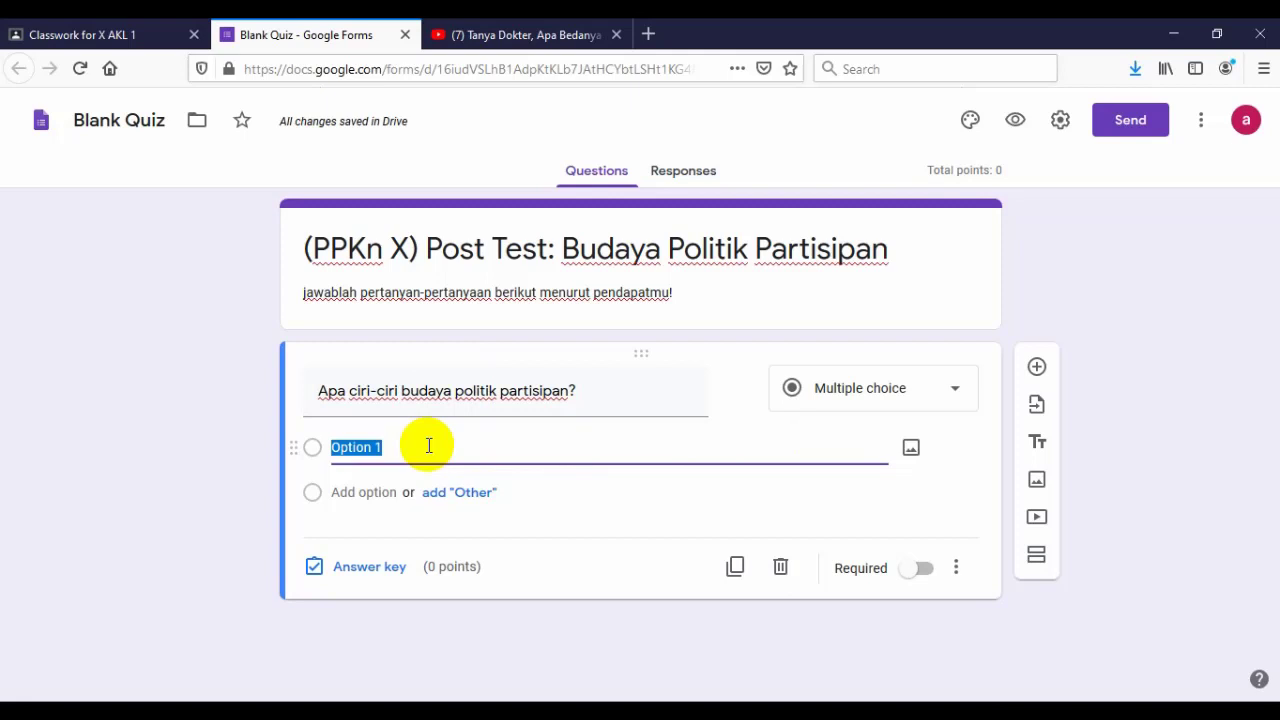
text(mas)
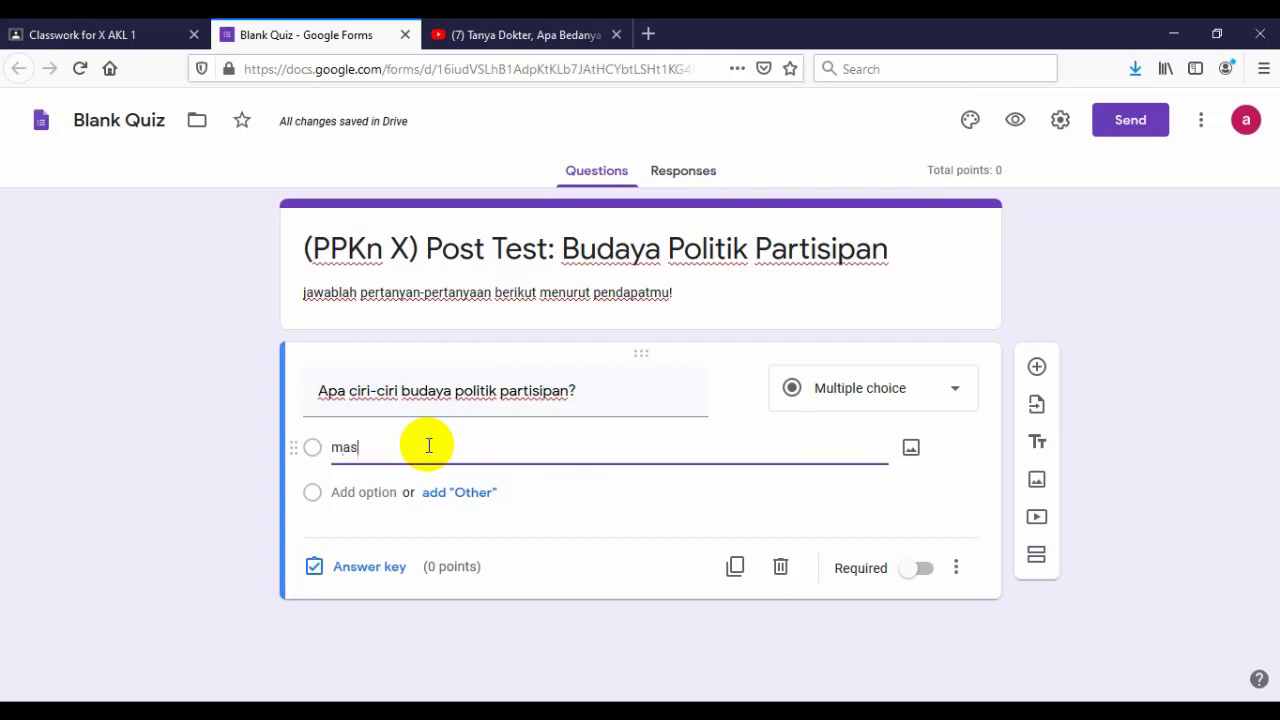
text(yarakatnya tidak peduli)
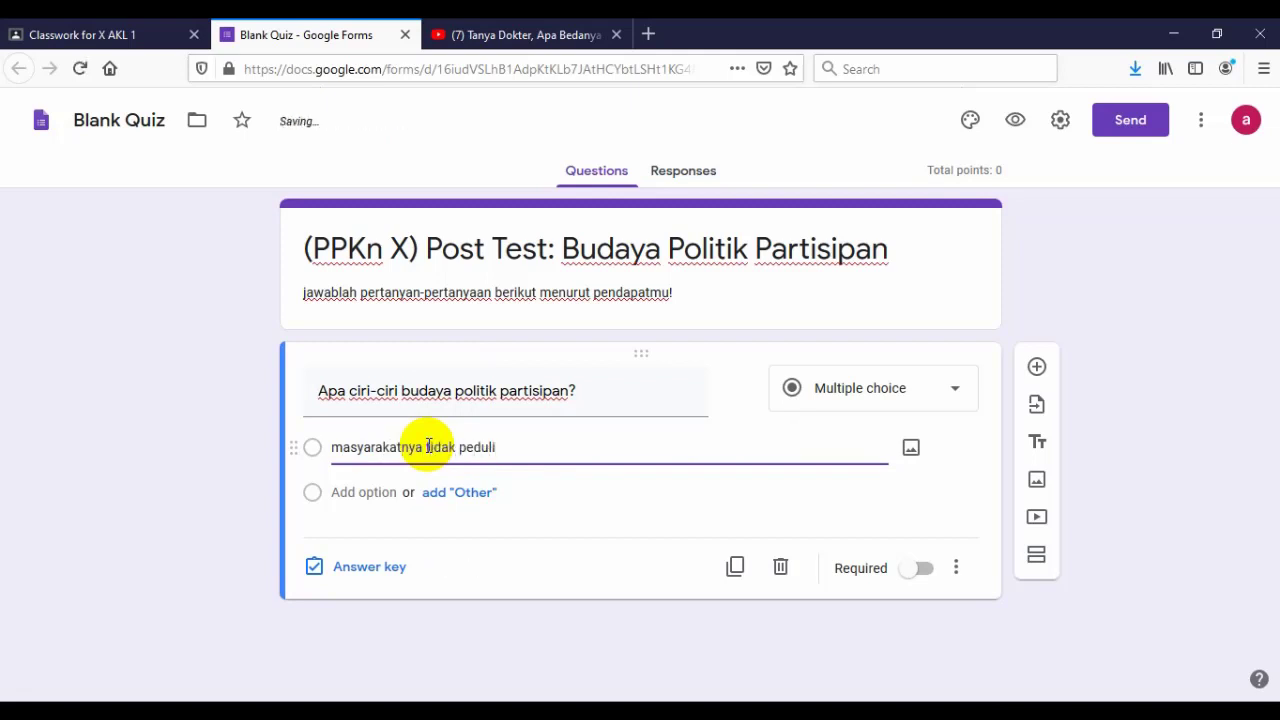
key(Return)
text(mas)
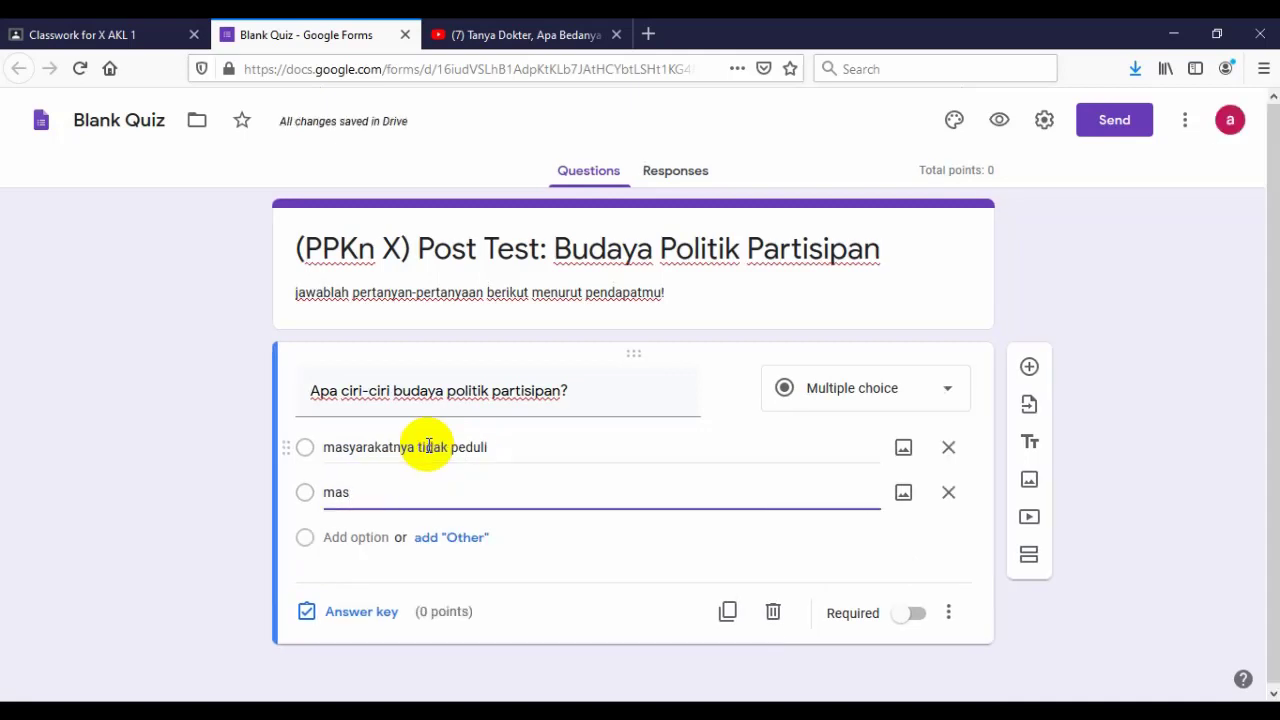
text(yarakat cenderung egos)
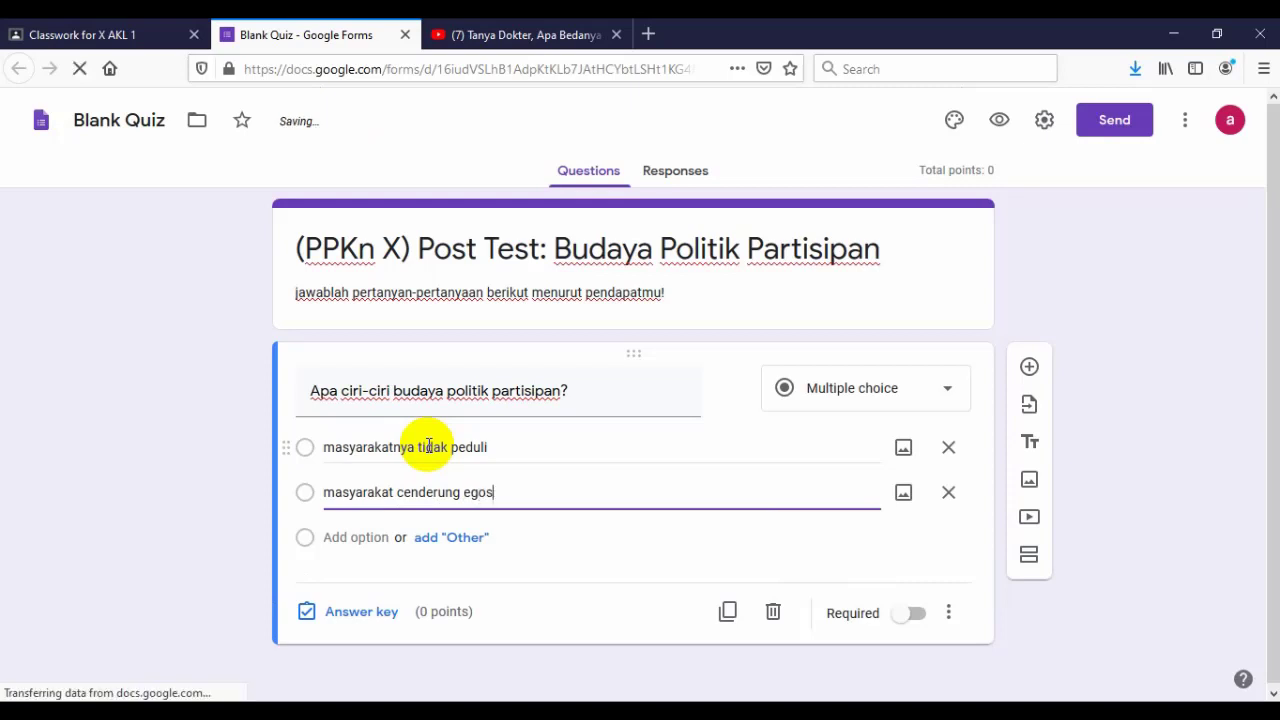
key(BackSpace)
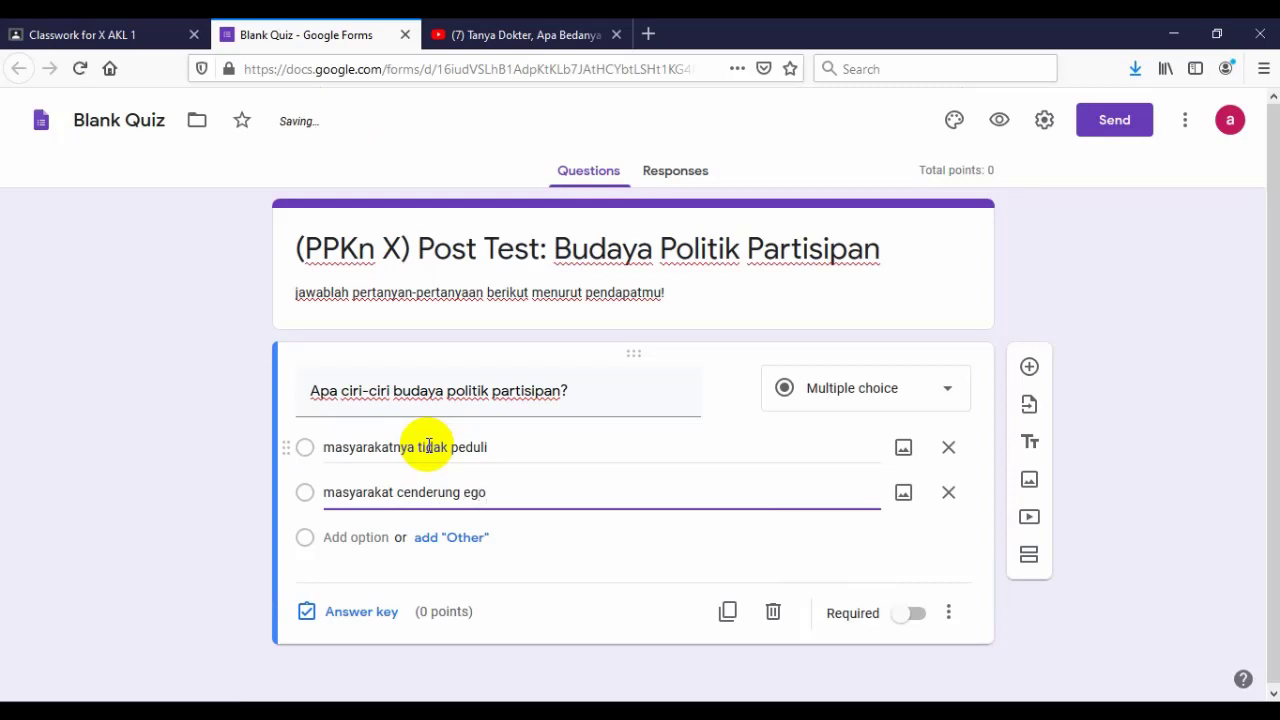
key(Return)
text(mas)
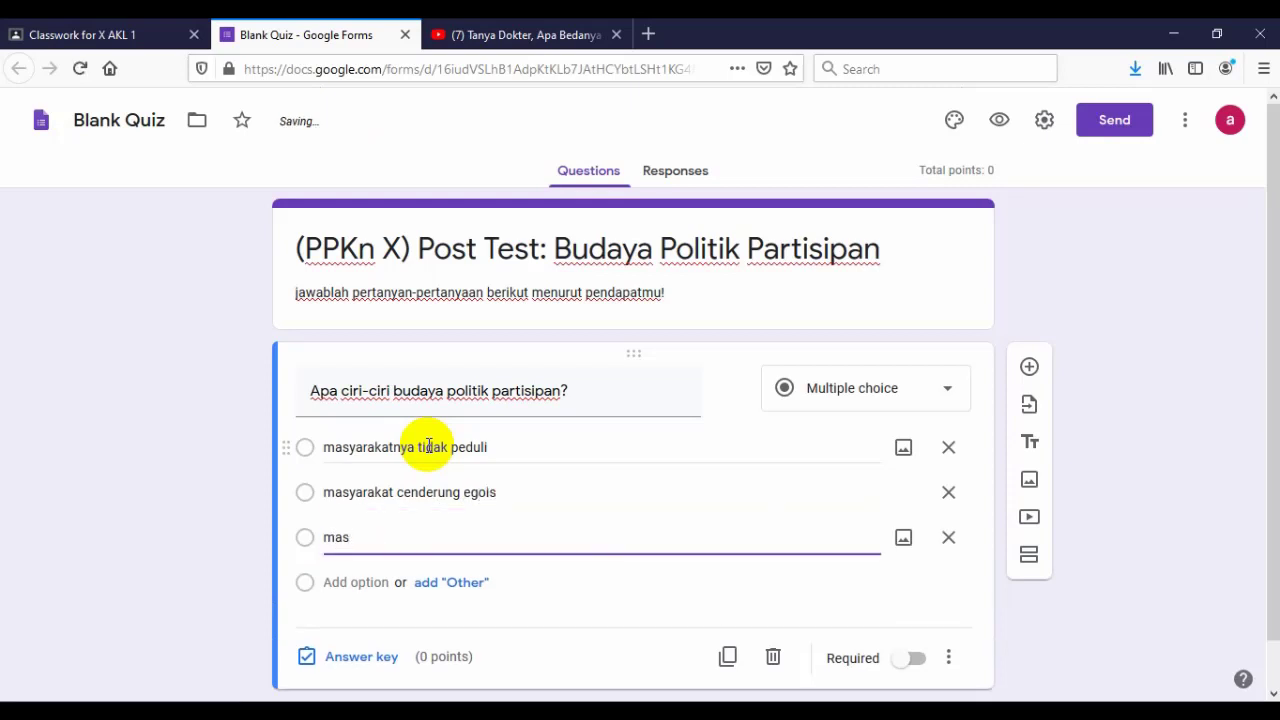
text(yarakat rajin beribadah)
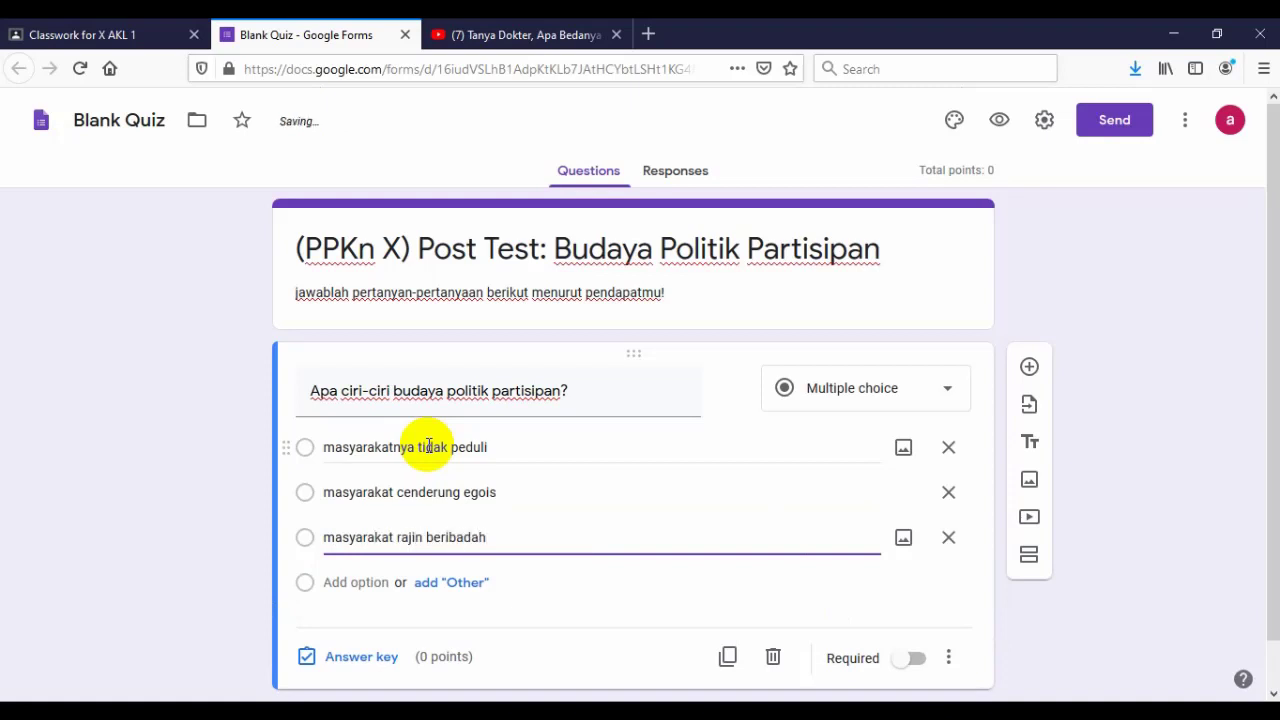
key(Return)
text(masyarakat)
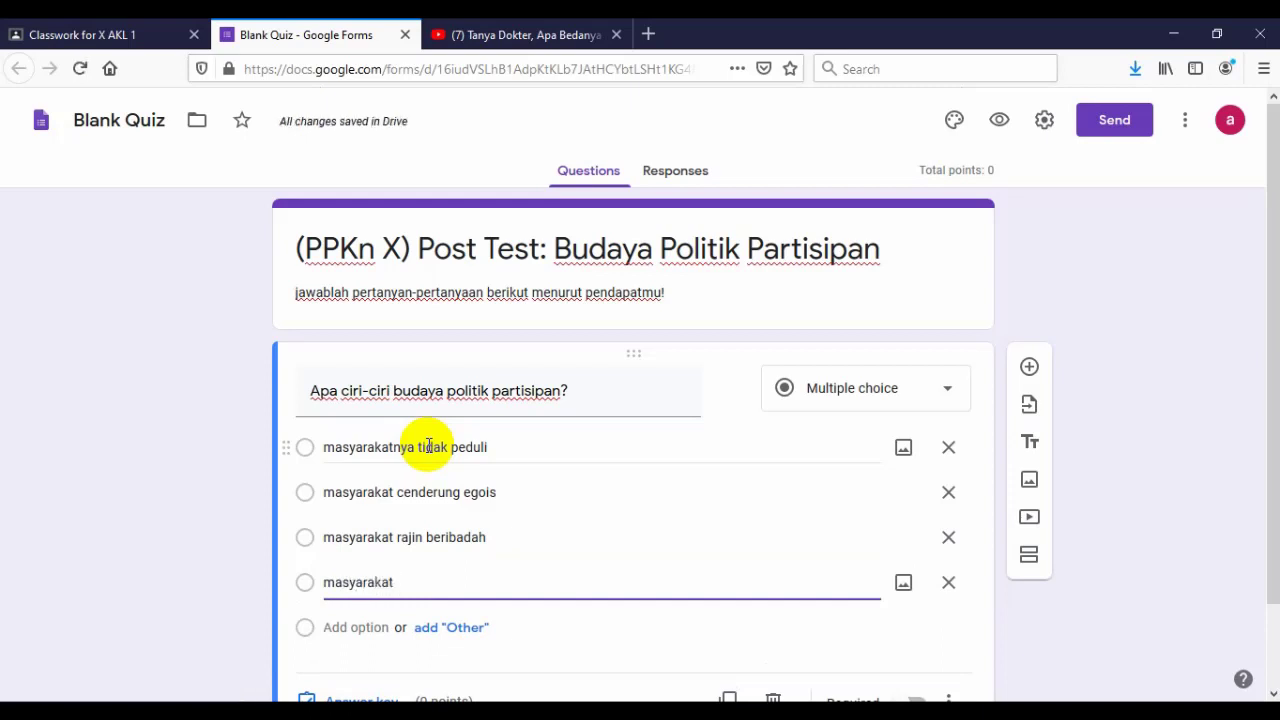
text( kritis dan peduli terhadap situasi)
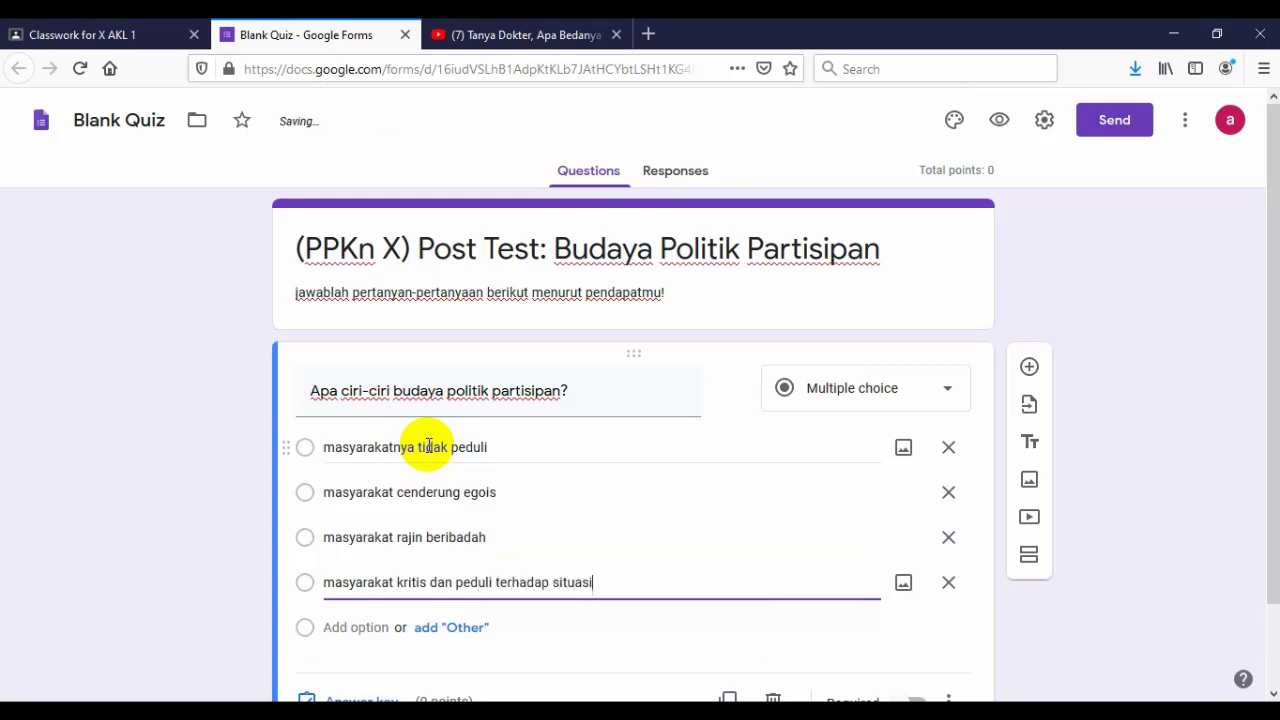
key(Return)
text(masyara)
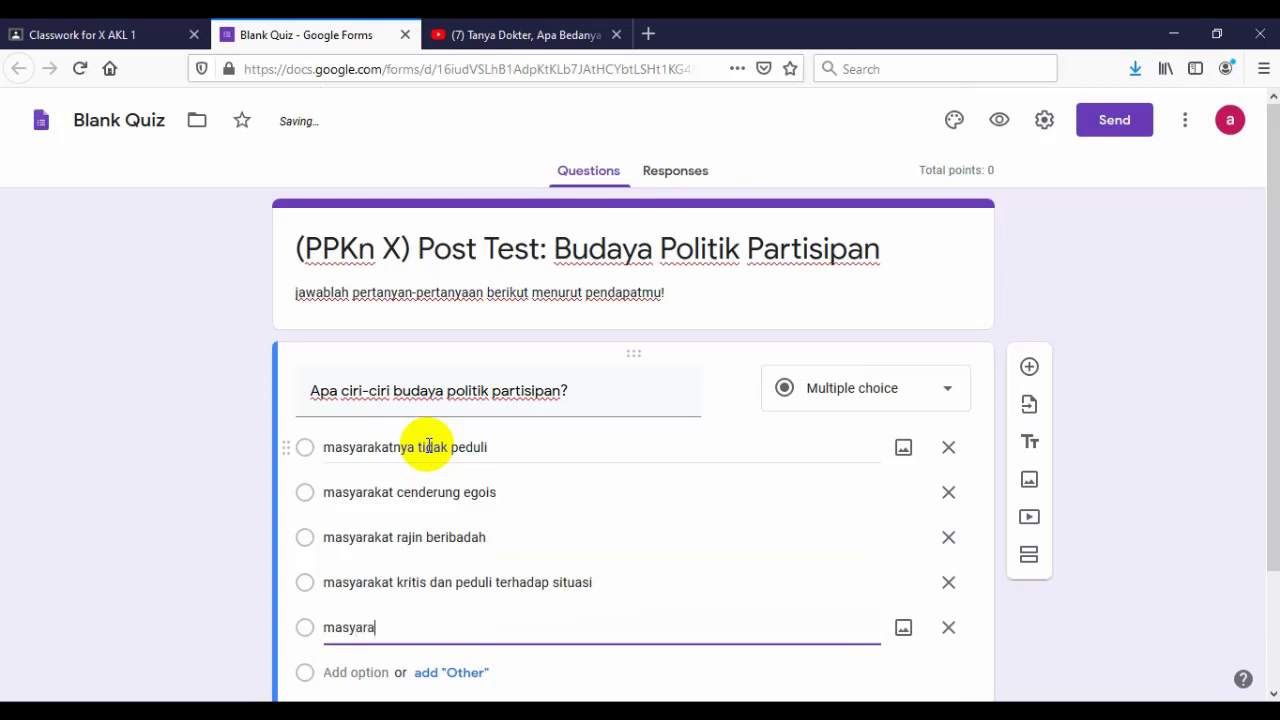
text(katnya kaya-kaya)
- Bring up the answer key for this first question
scroll(616, 475, down, 1)
scroll(616, 469, down, 1)
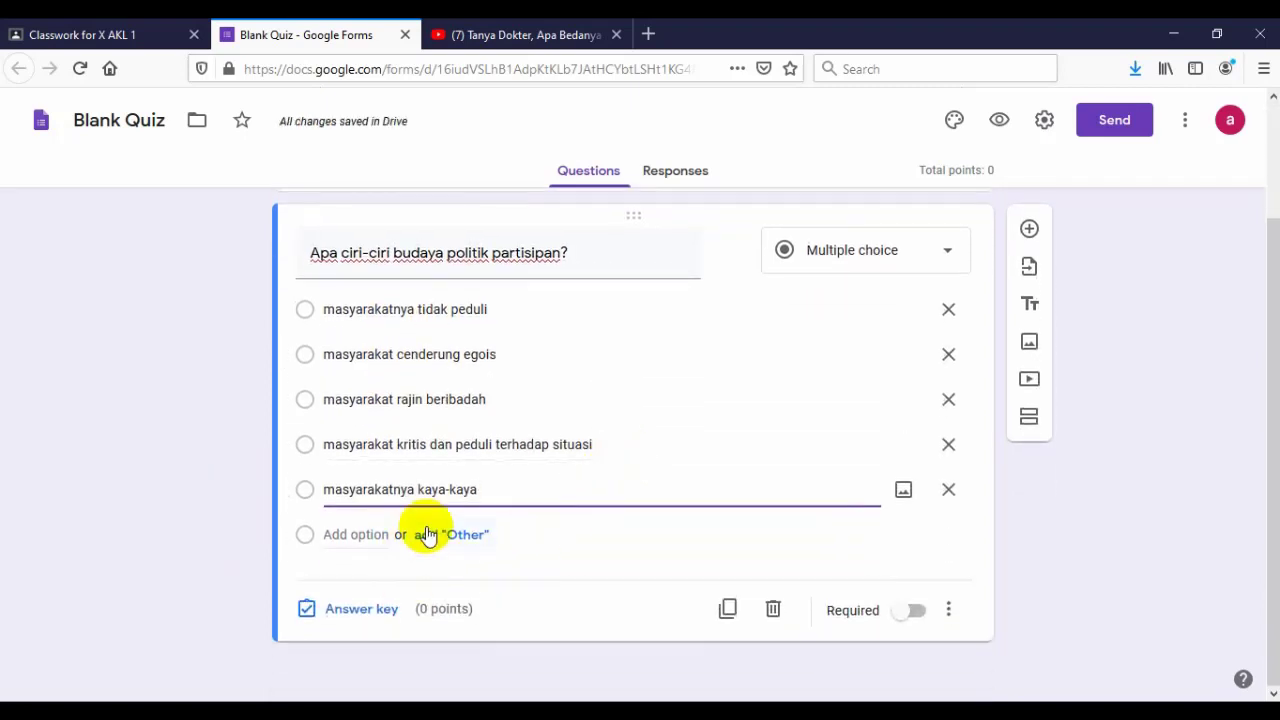
click(362, 608)
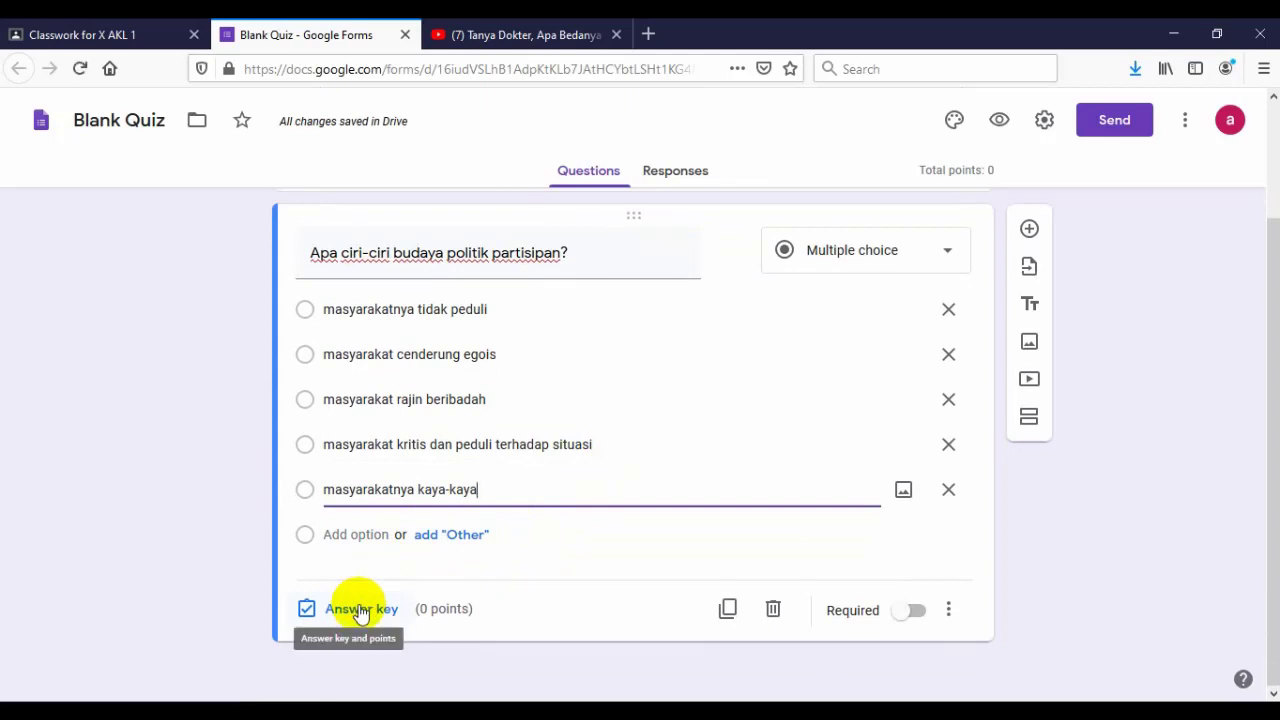
click(362, 609)
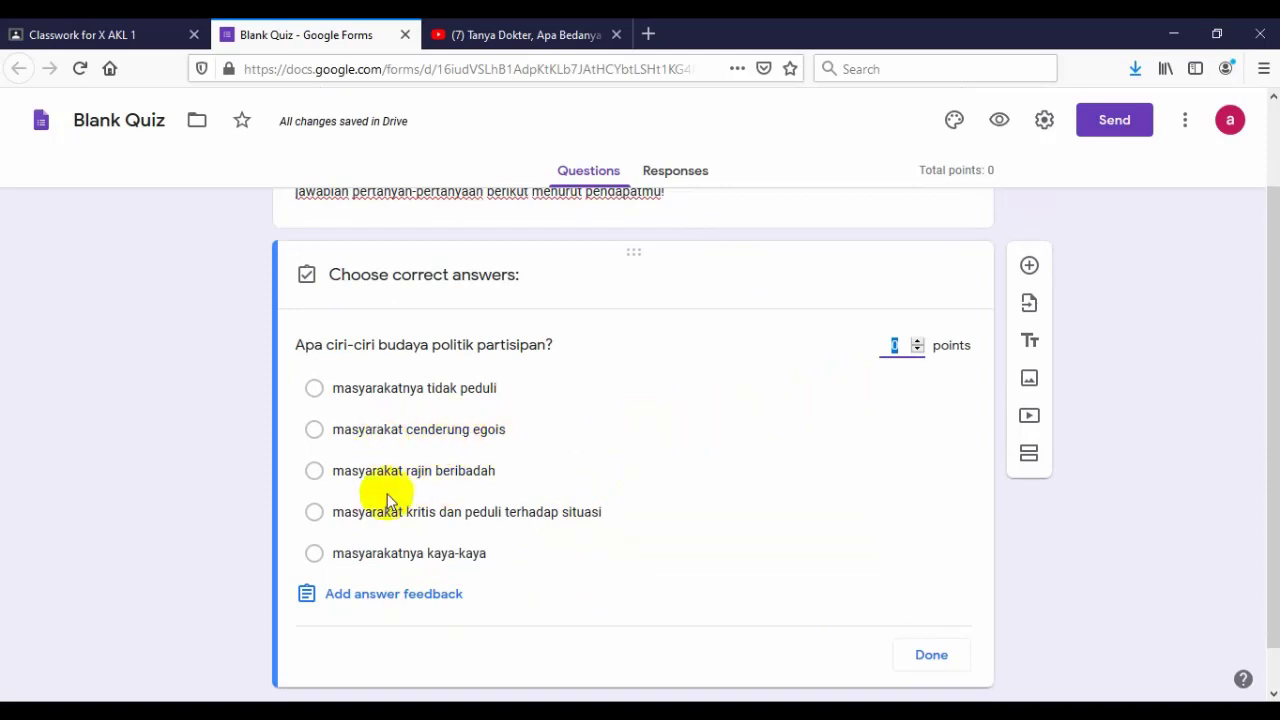
- Set the answer key to 'masyarakat kritis dan peduli terhadap situasi', worth 100 points
click(313, 513)
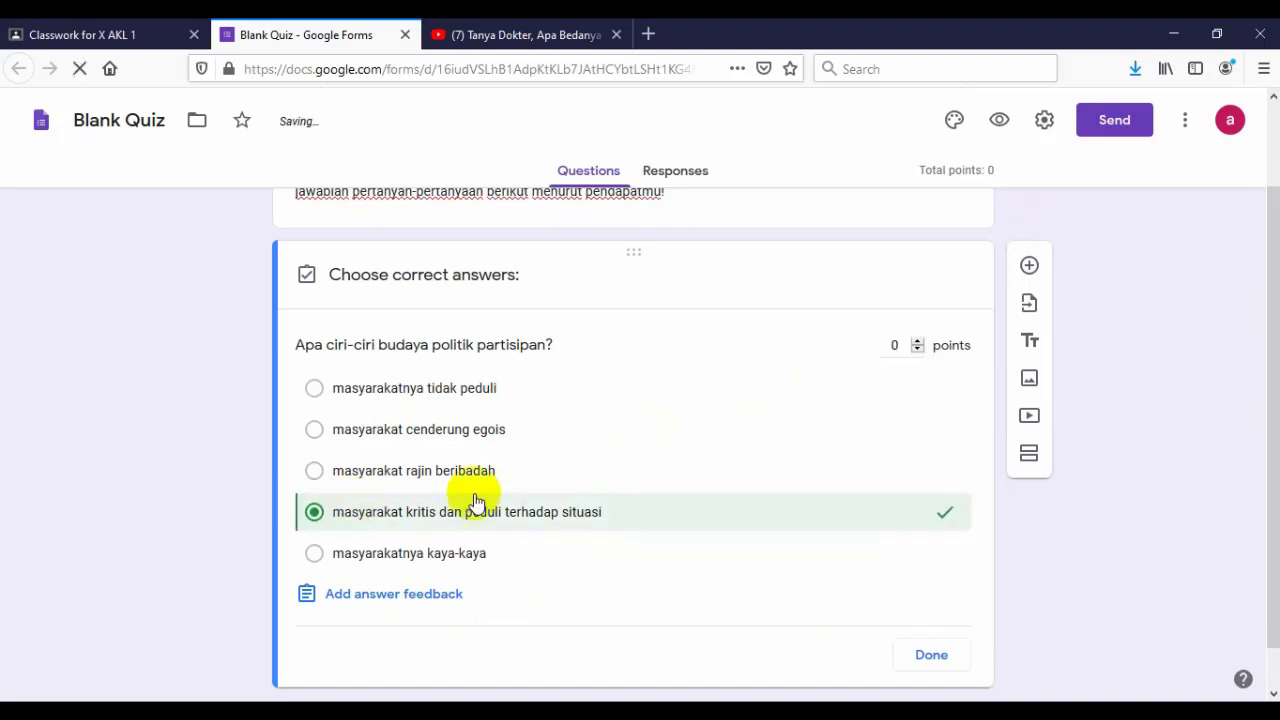
click(894, 344)
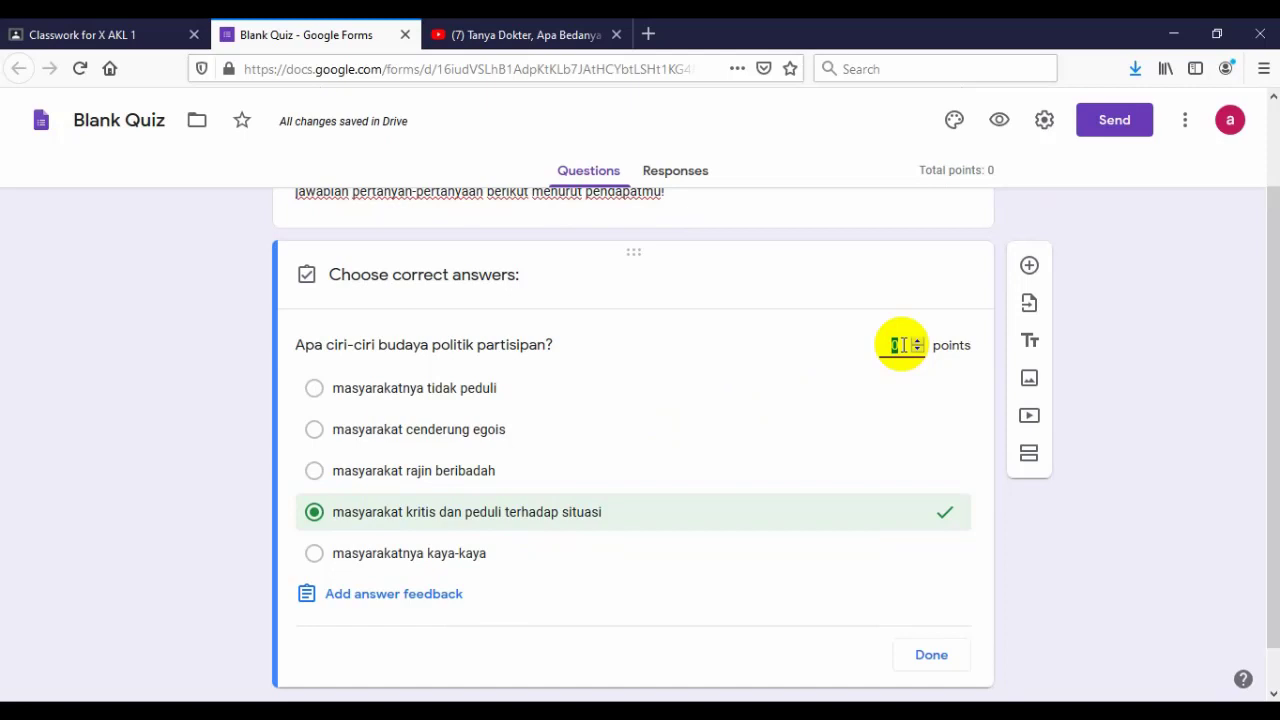
text(100)
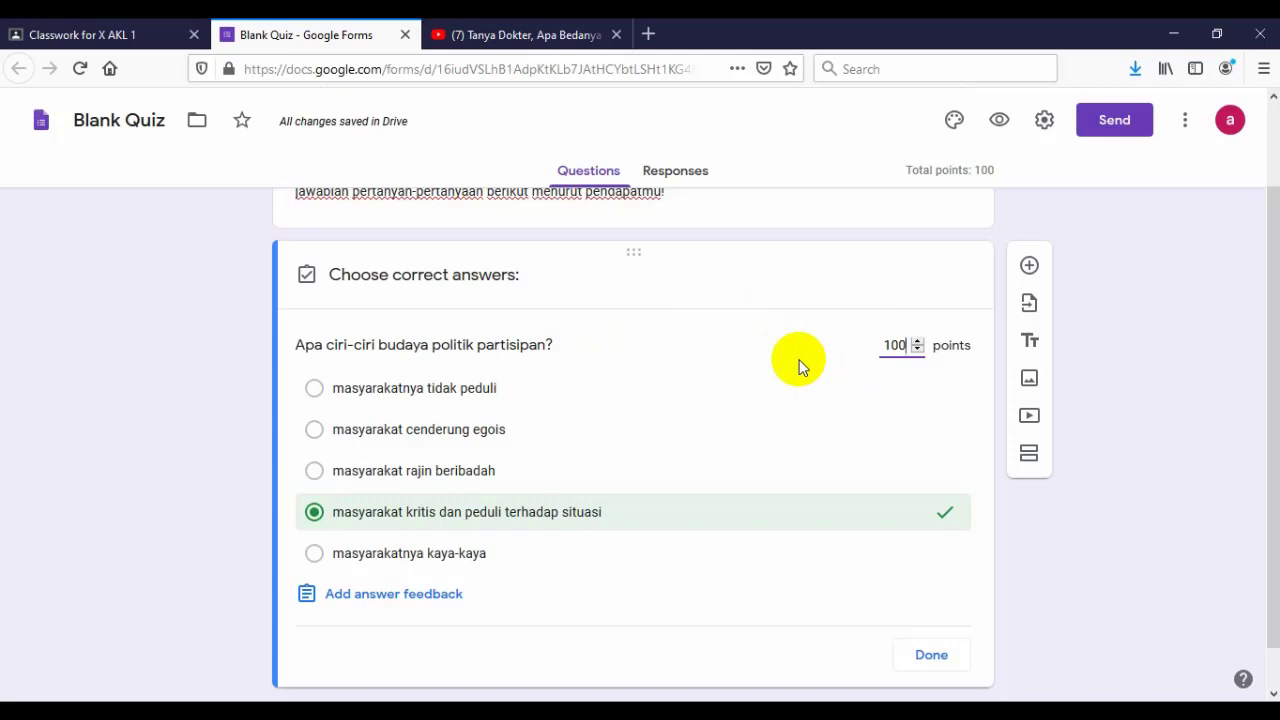
click(931, 656)
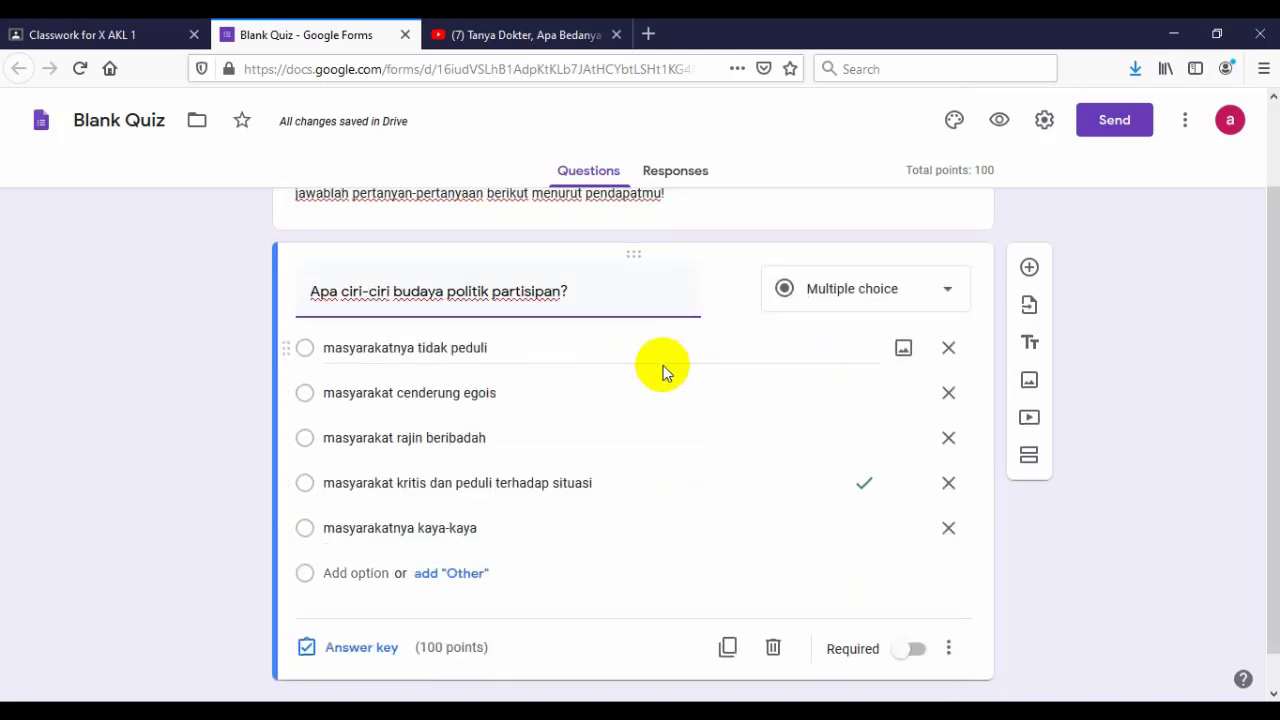
- Make the question required
scroll(663, 365, up, 2)
scroll(662, 370, down, 3)
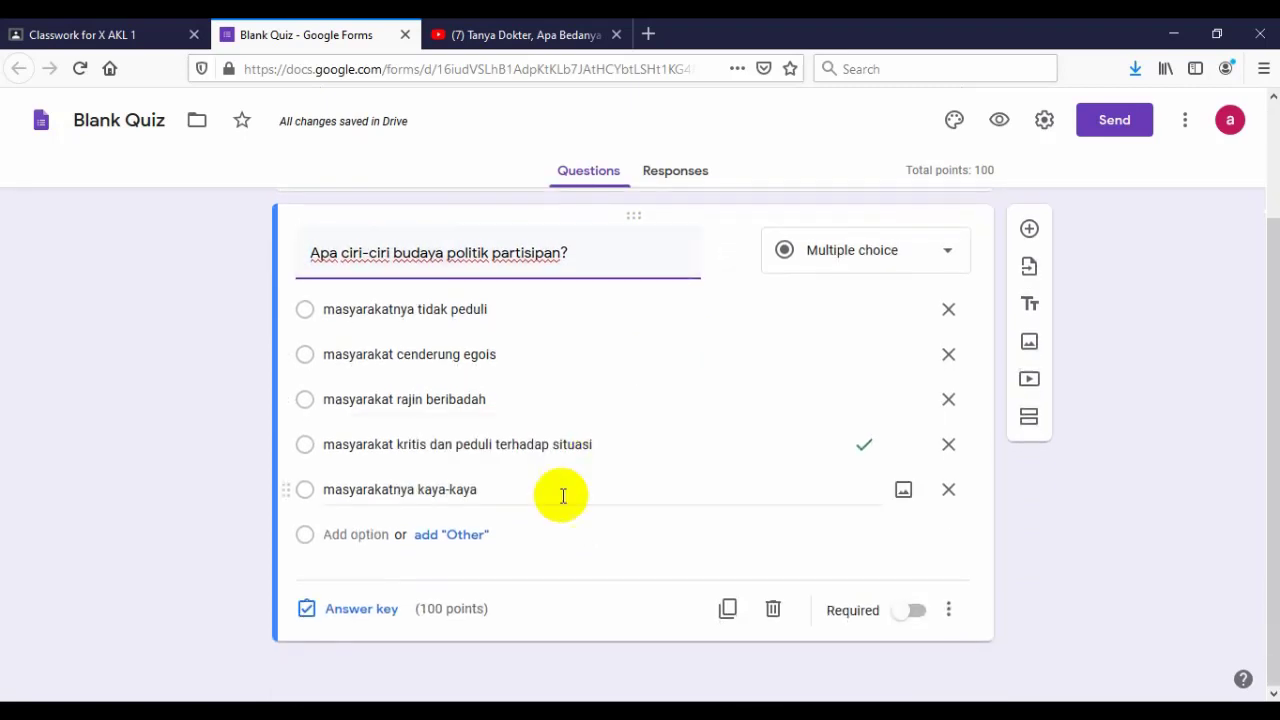
click(898, 609)
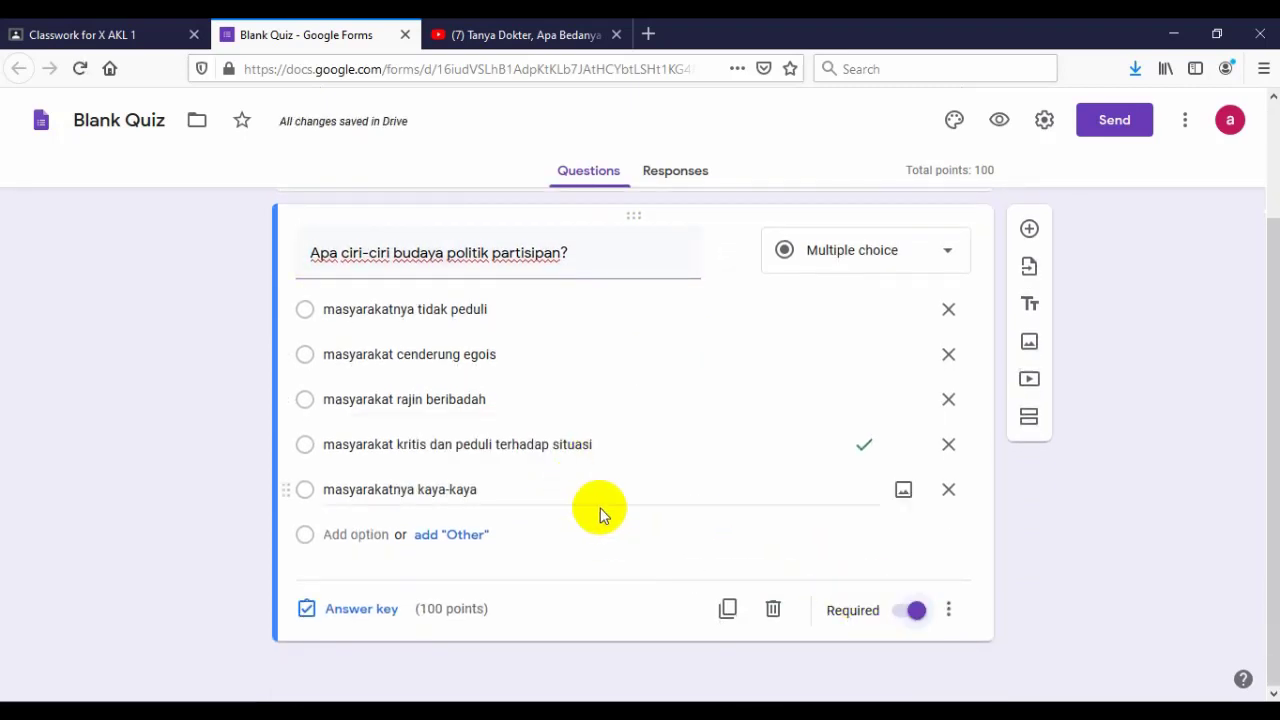
scroll(600, 512, up, 2)
scroll(600, 508, up, 1)
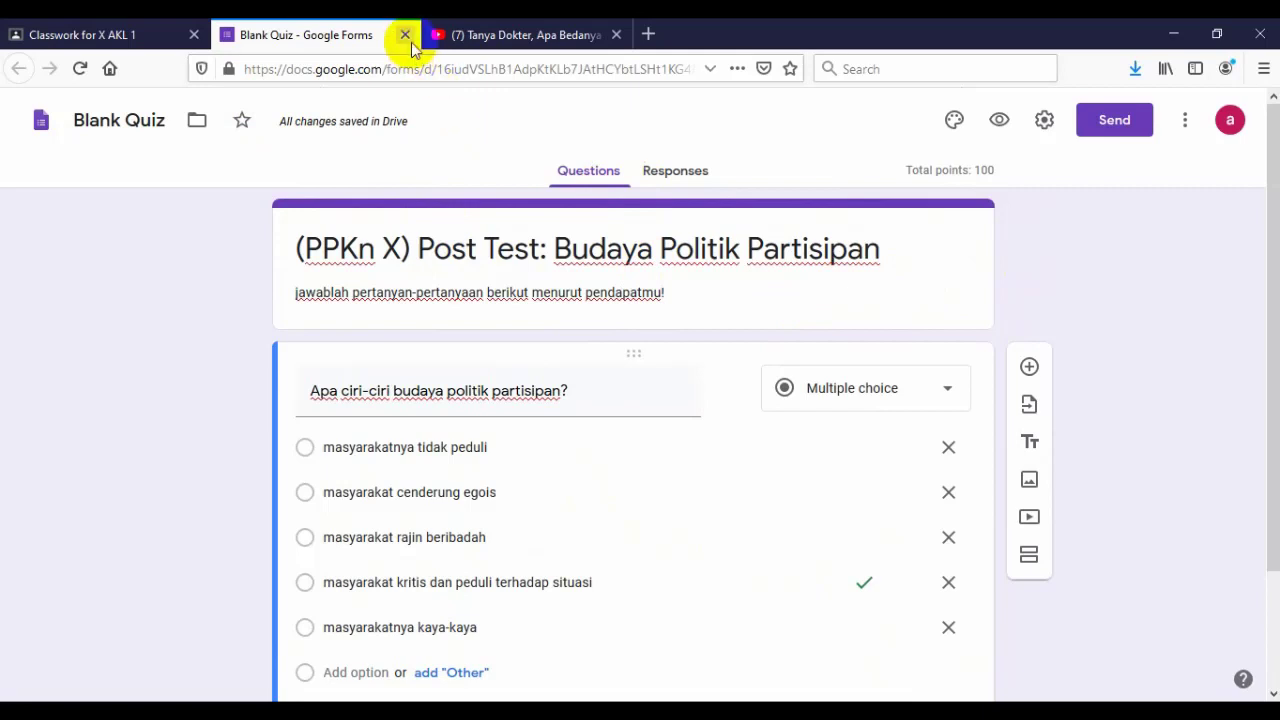
- Rename the Blank Quiz file to '(PPKn X) Post Test: Budaya Politik partisipan'
click(124, 120)
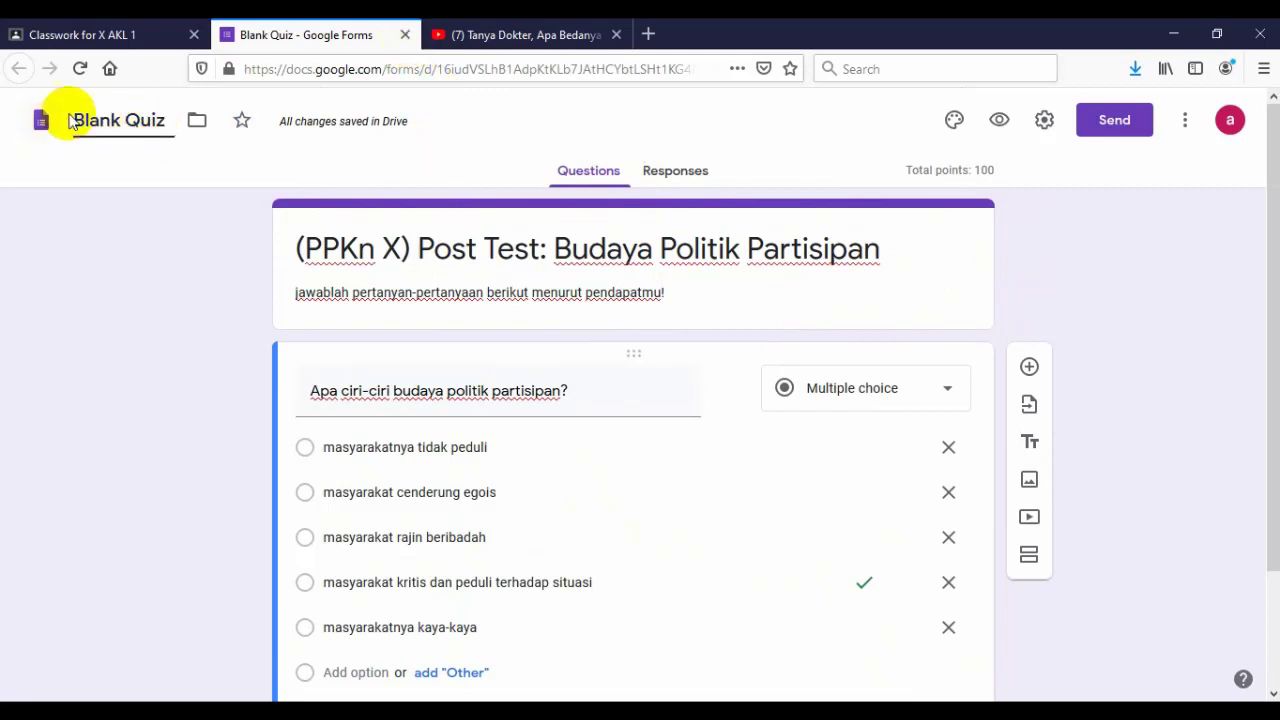
drag(66, 120, 163, 120)
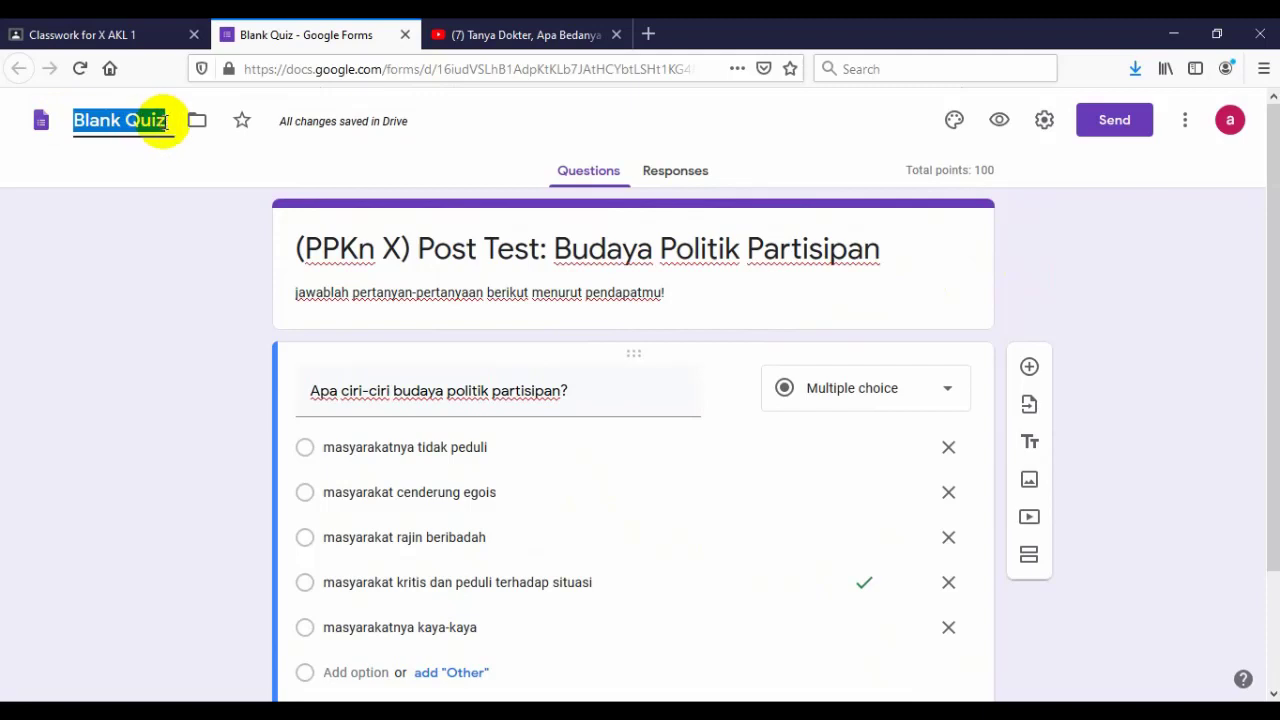
text((P)
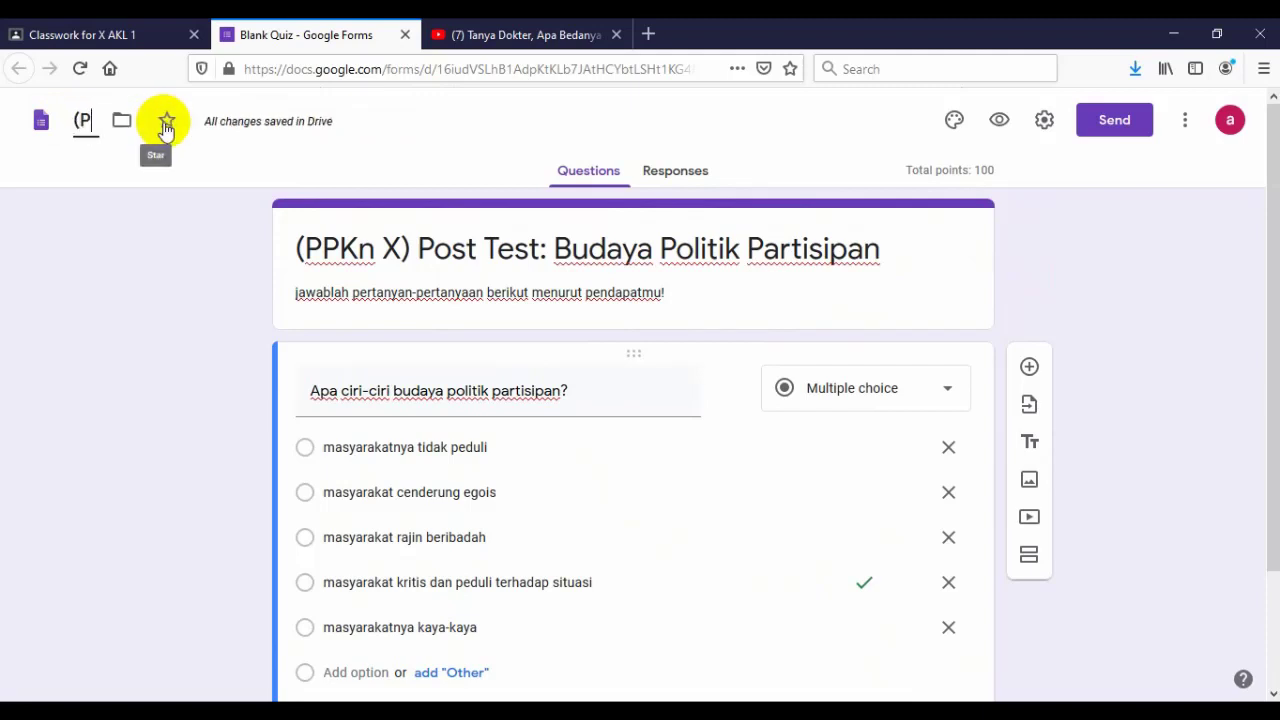
text(PKn X)
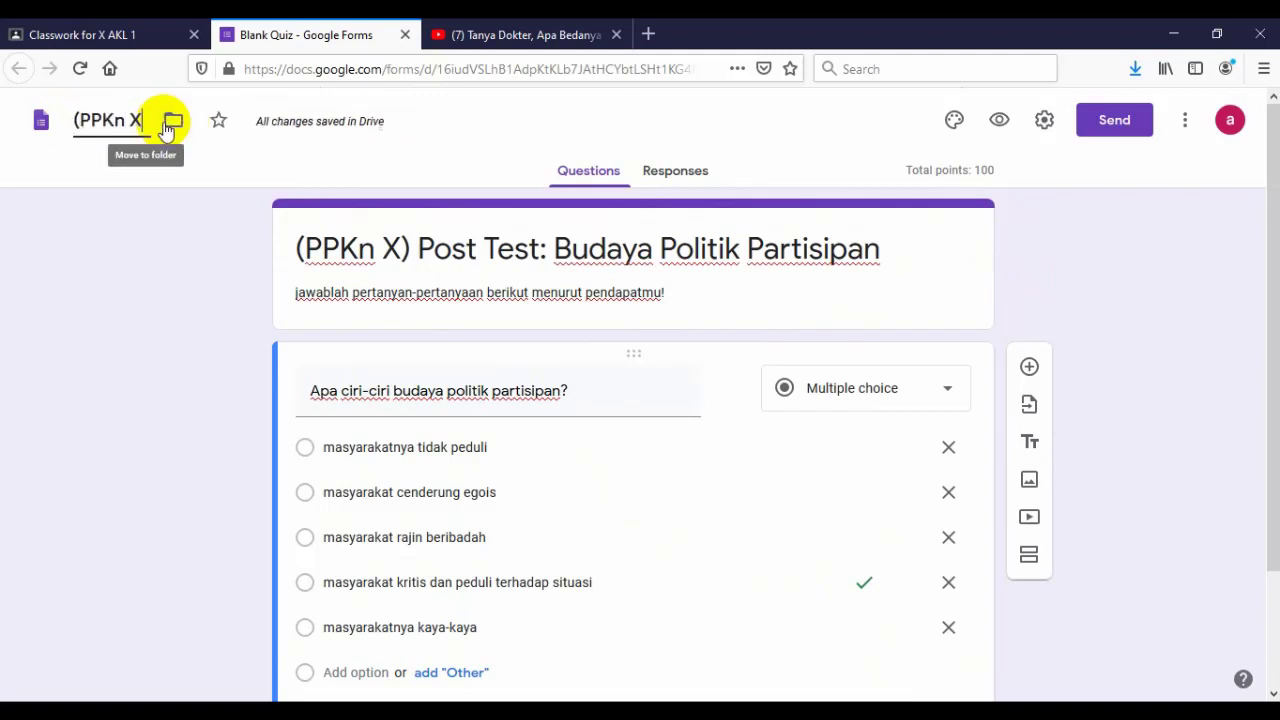
text() Pos)
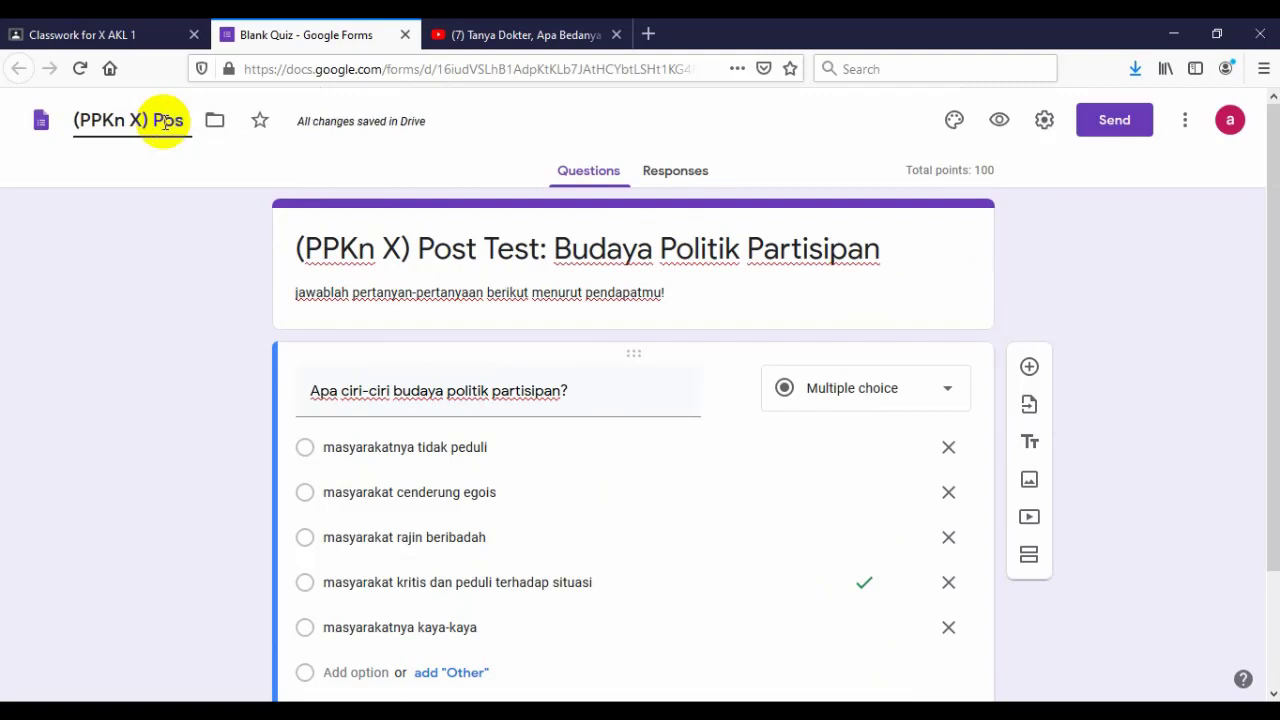
text(t Test)
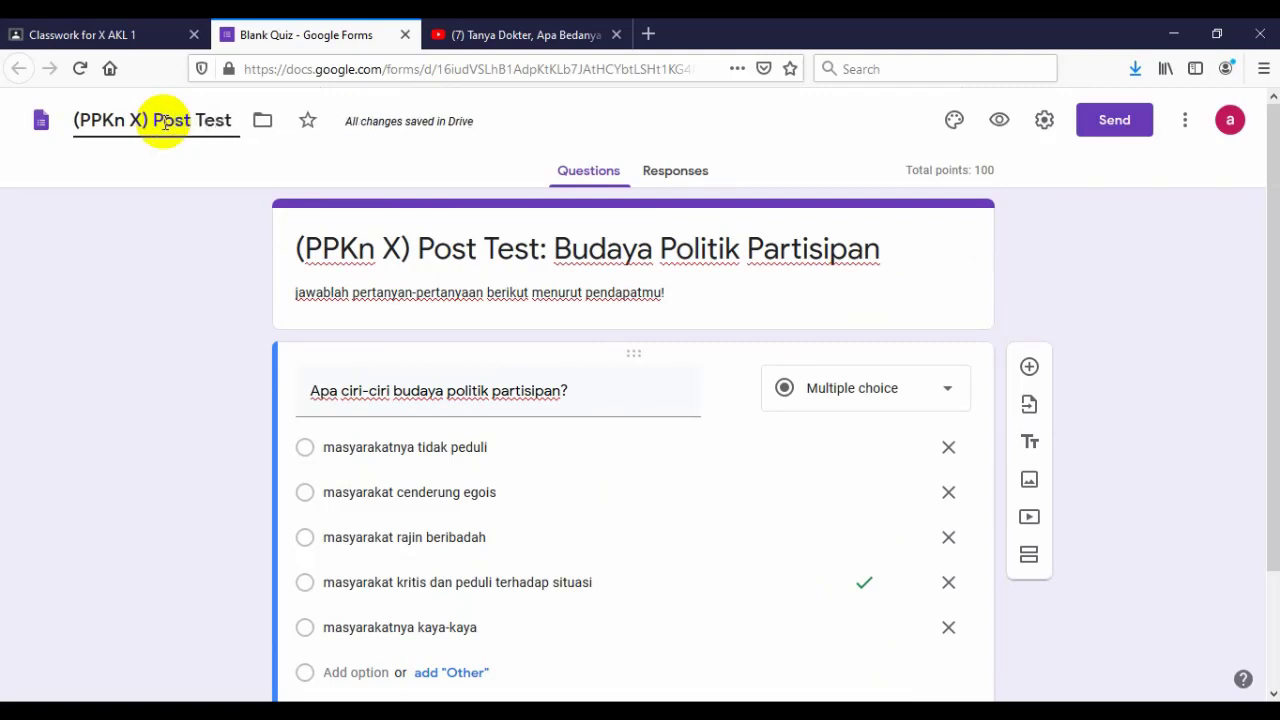
text(:)
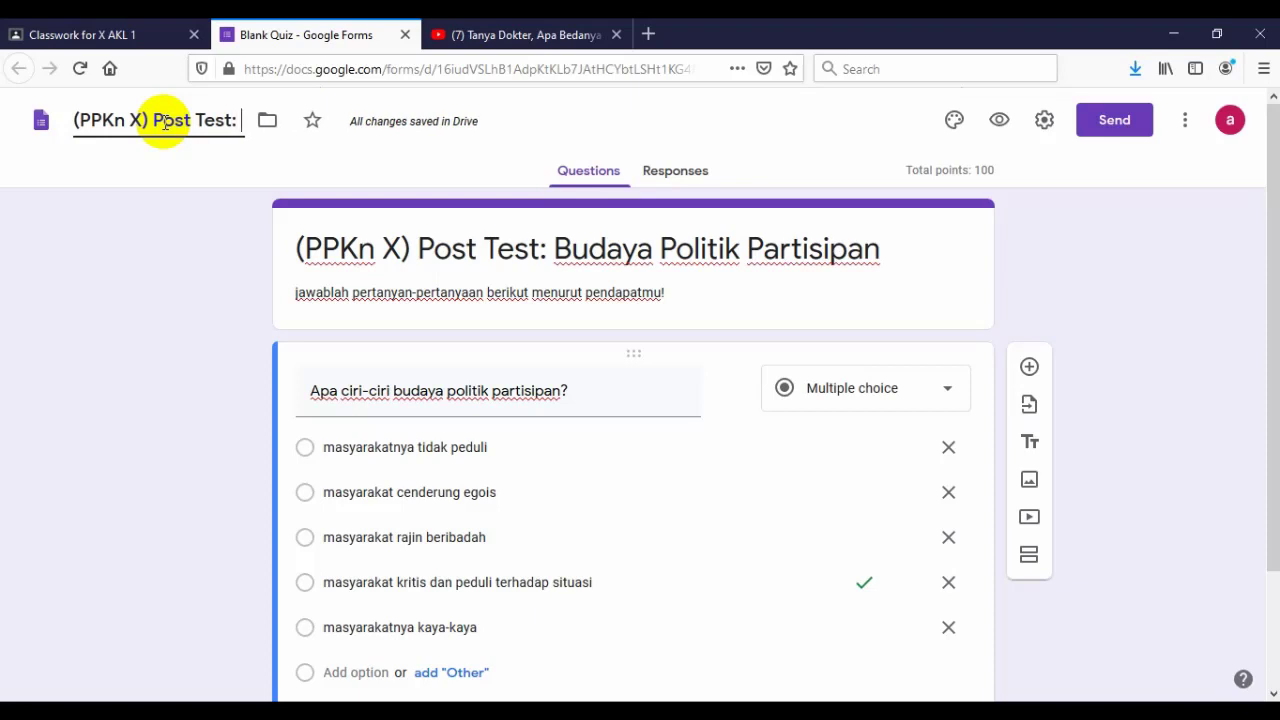
text( Budaya Polit)
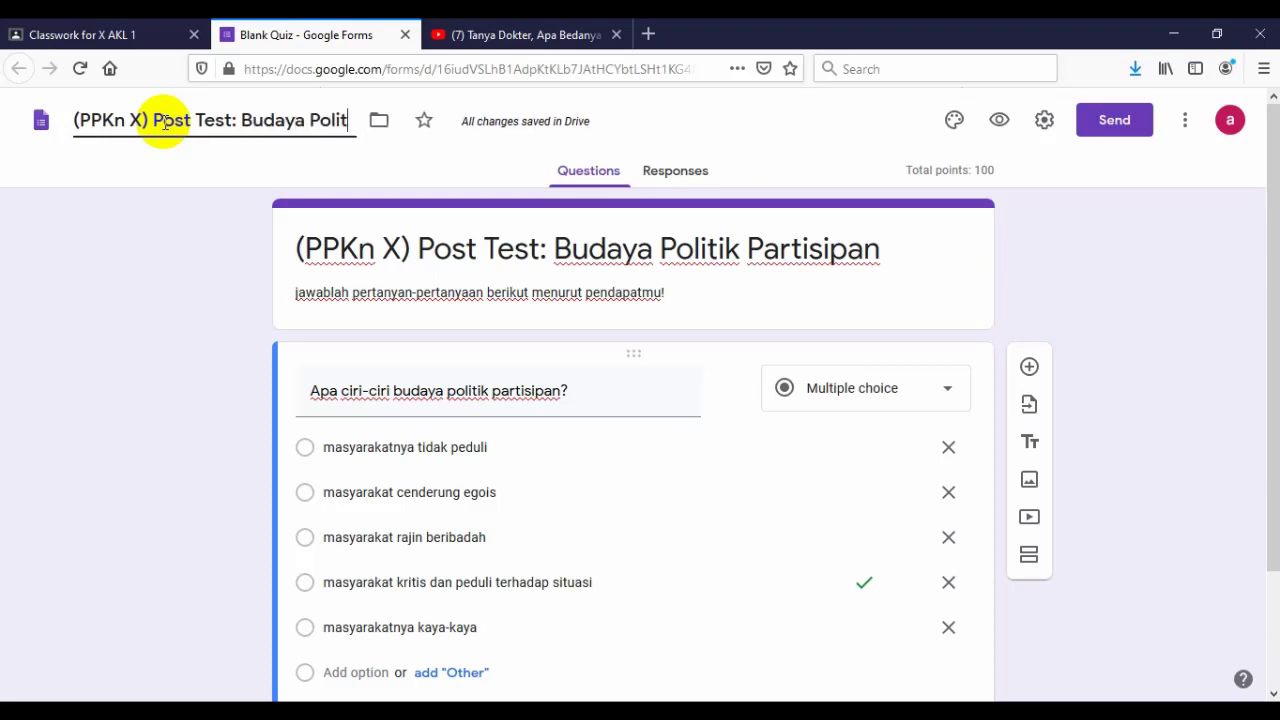
text(ik partisipan)
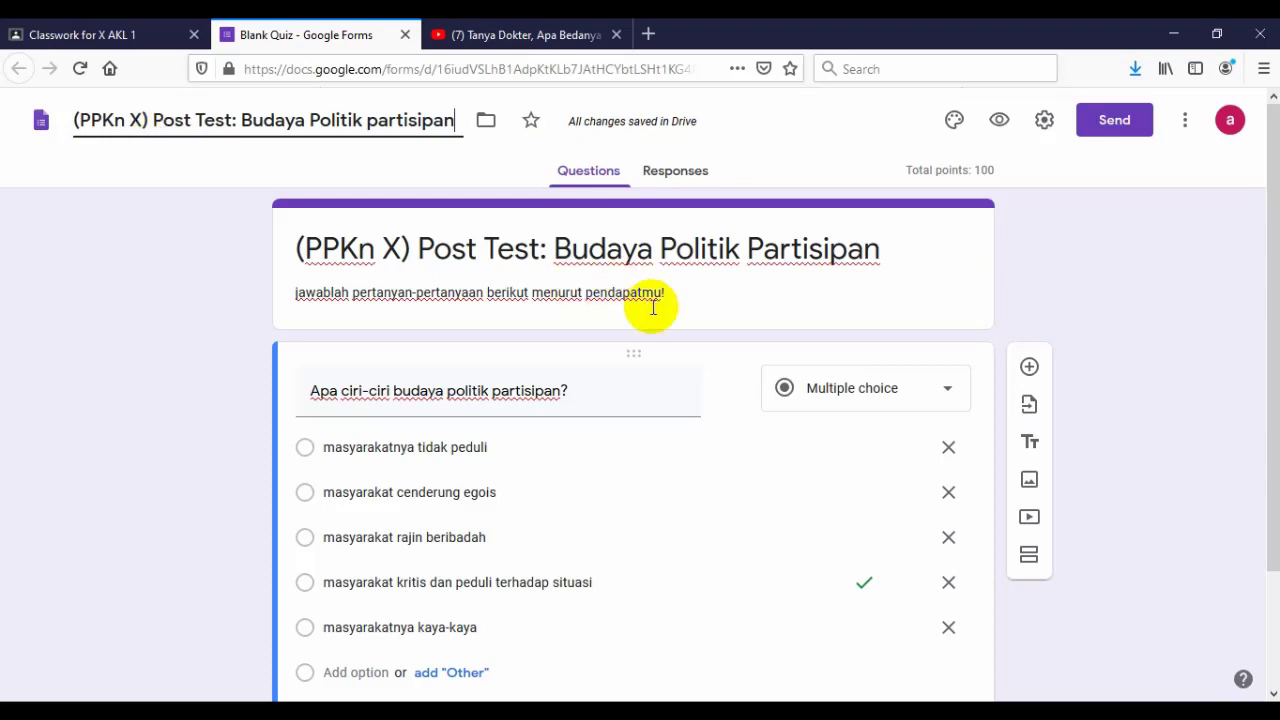
click(1063, 252)
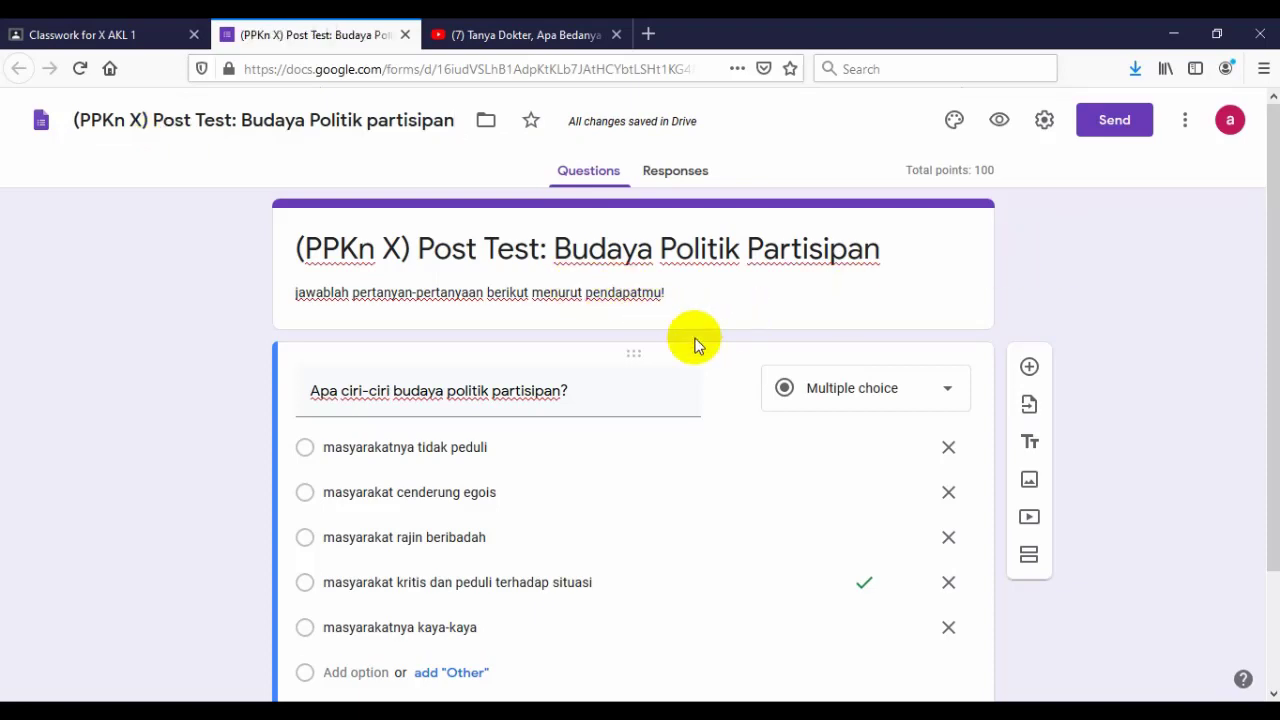
scroll(651, 355, down, 2)
- Give the quiz a blue theme colour and the purple bubbles header image from Themes
scroll(666, 349, up, 2)
click(955, 120)
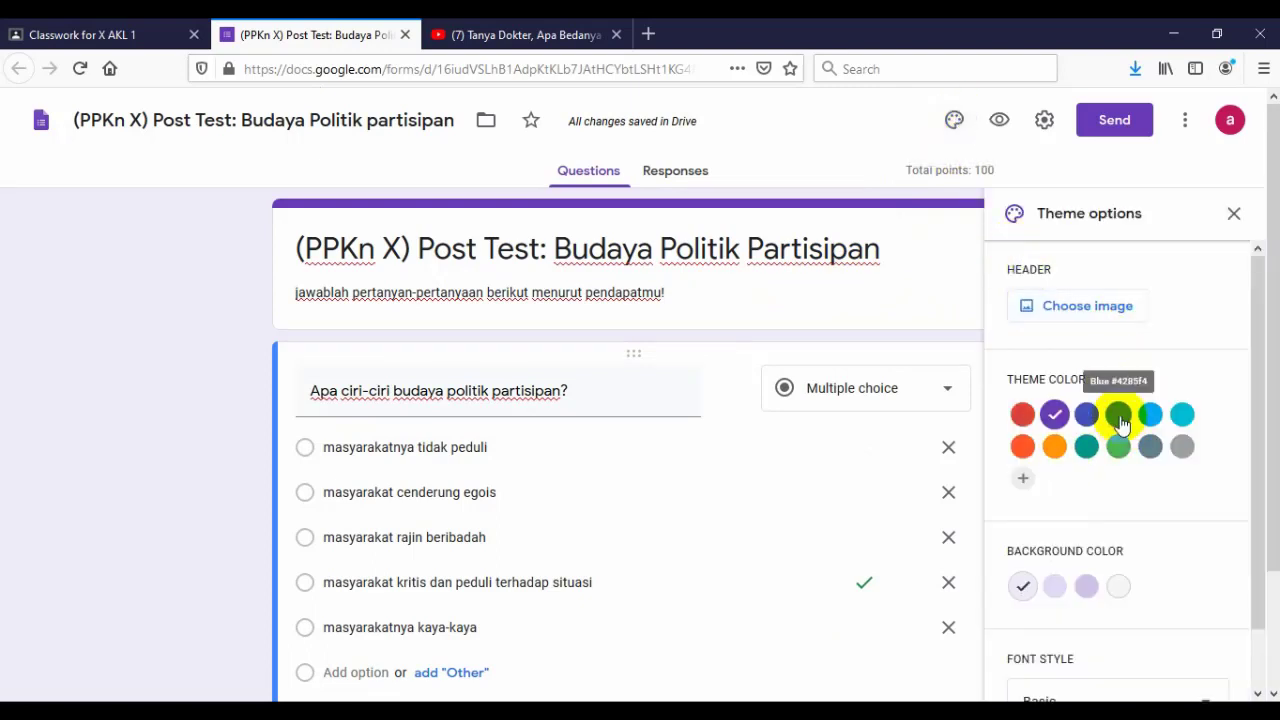
click(1120, 418)
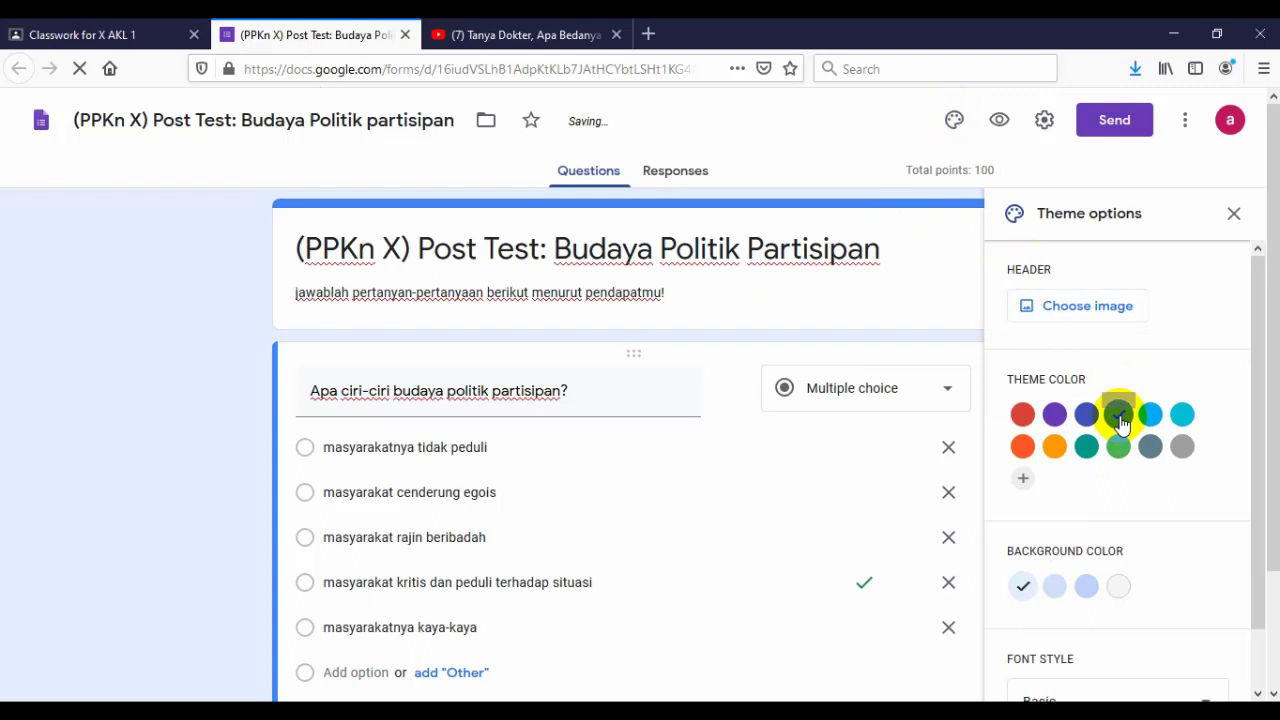
click(1060, 310)
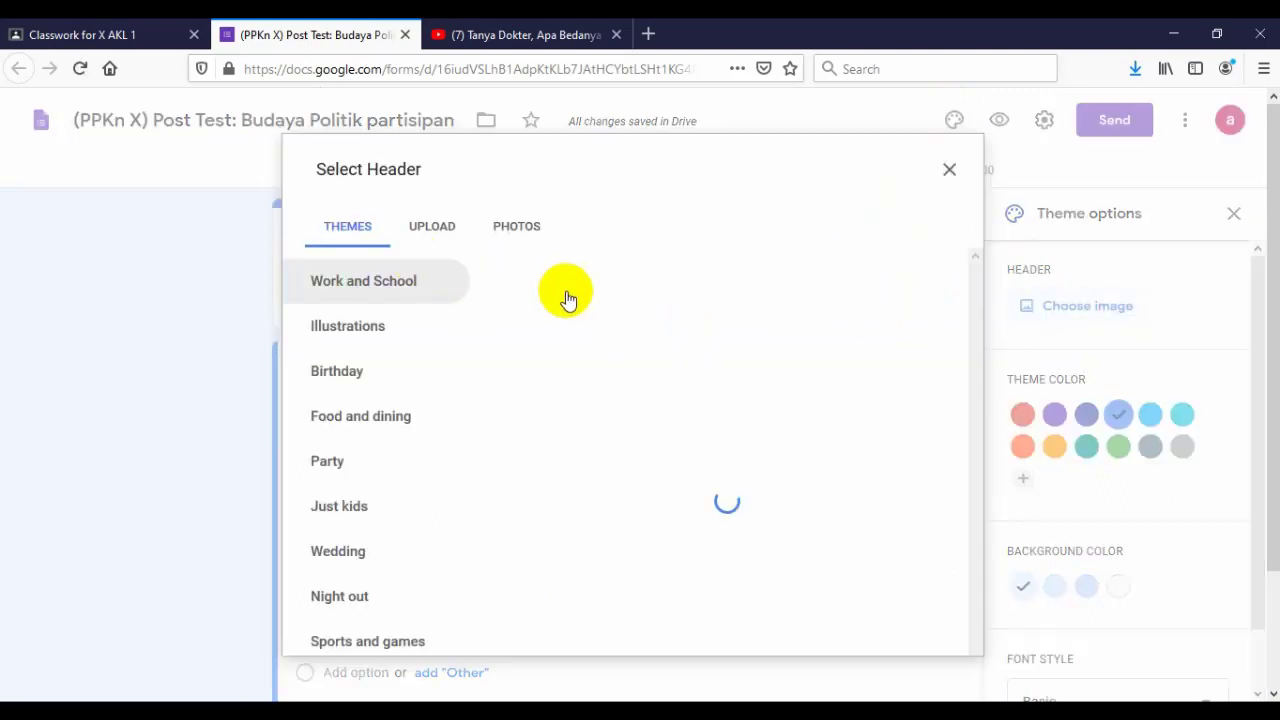
scroll(778, 391, down, 2)
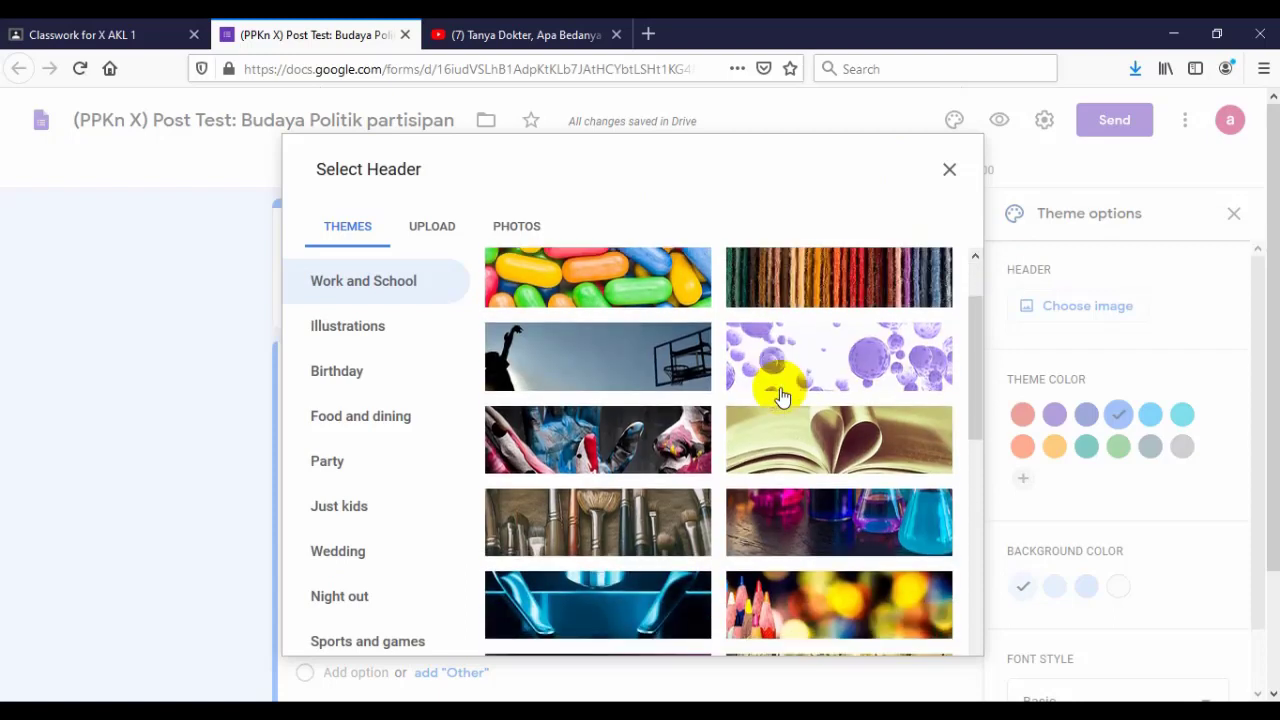
click(891, 357)
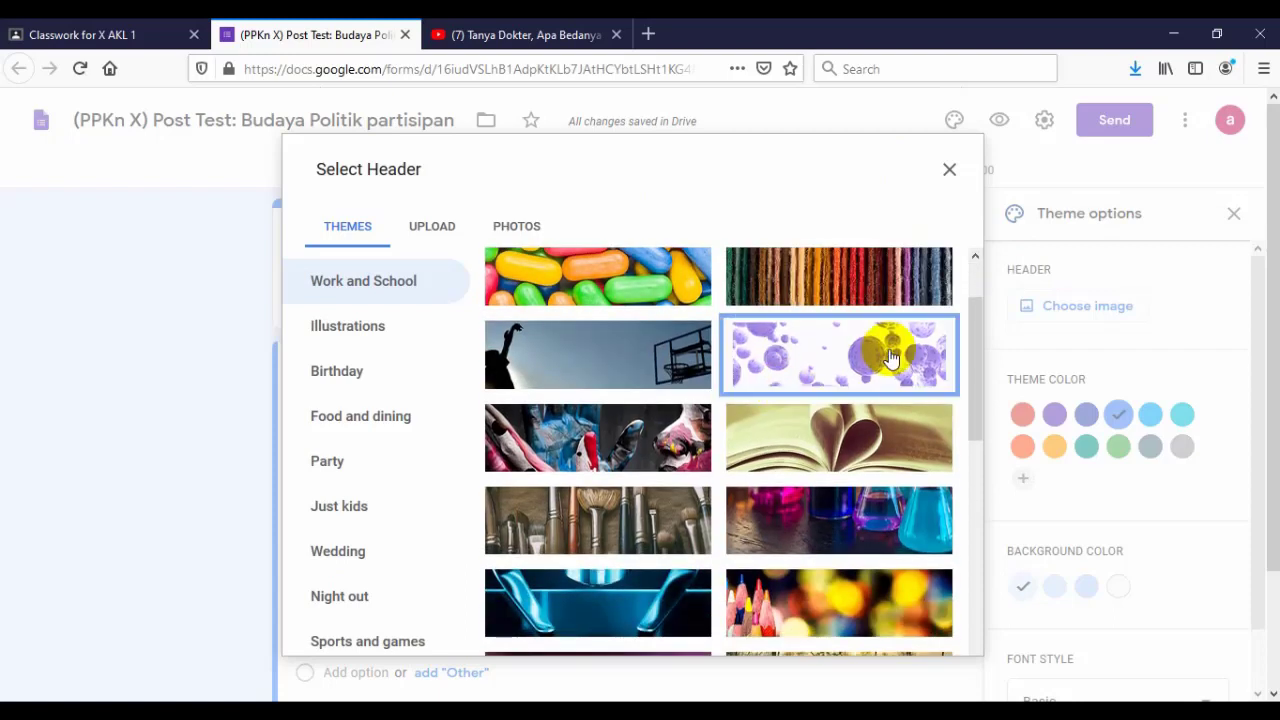
click(950, 630)
click(608, 393)
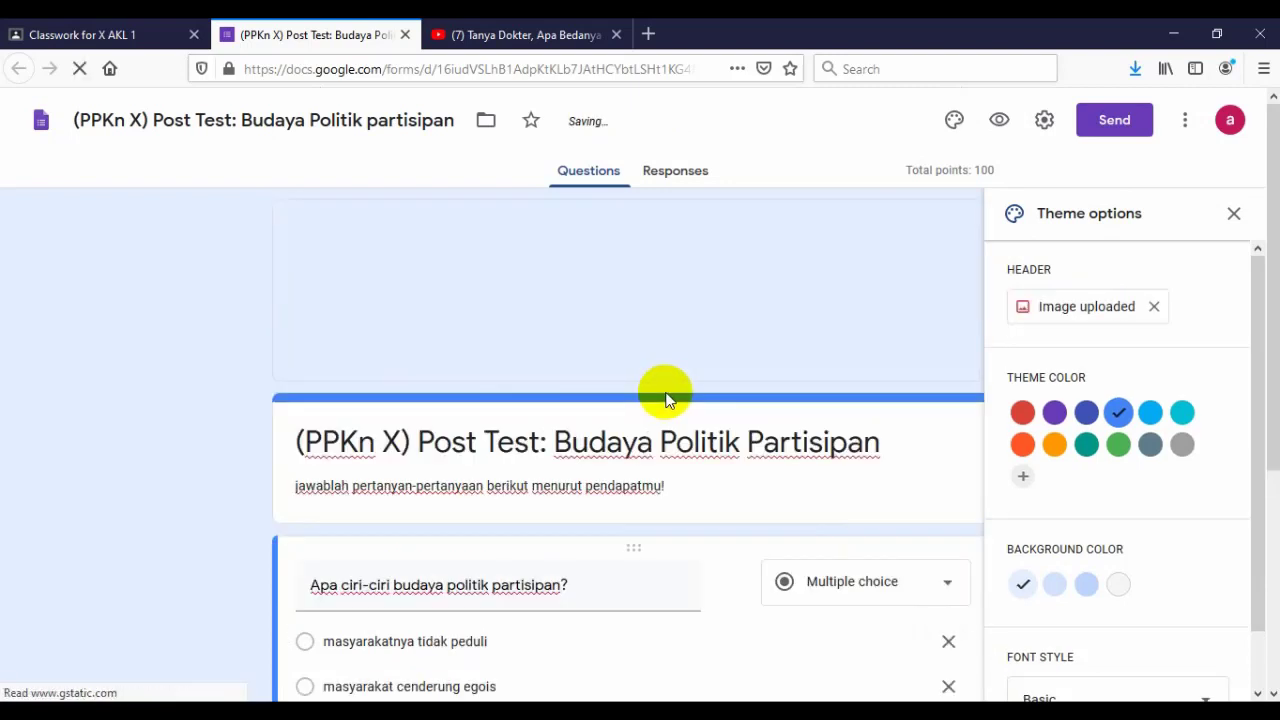
click(1235, 213)
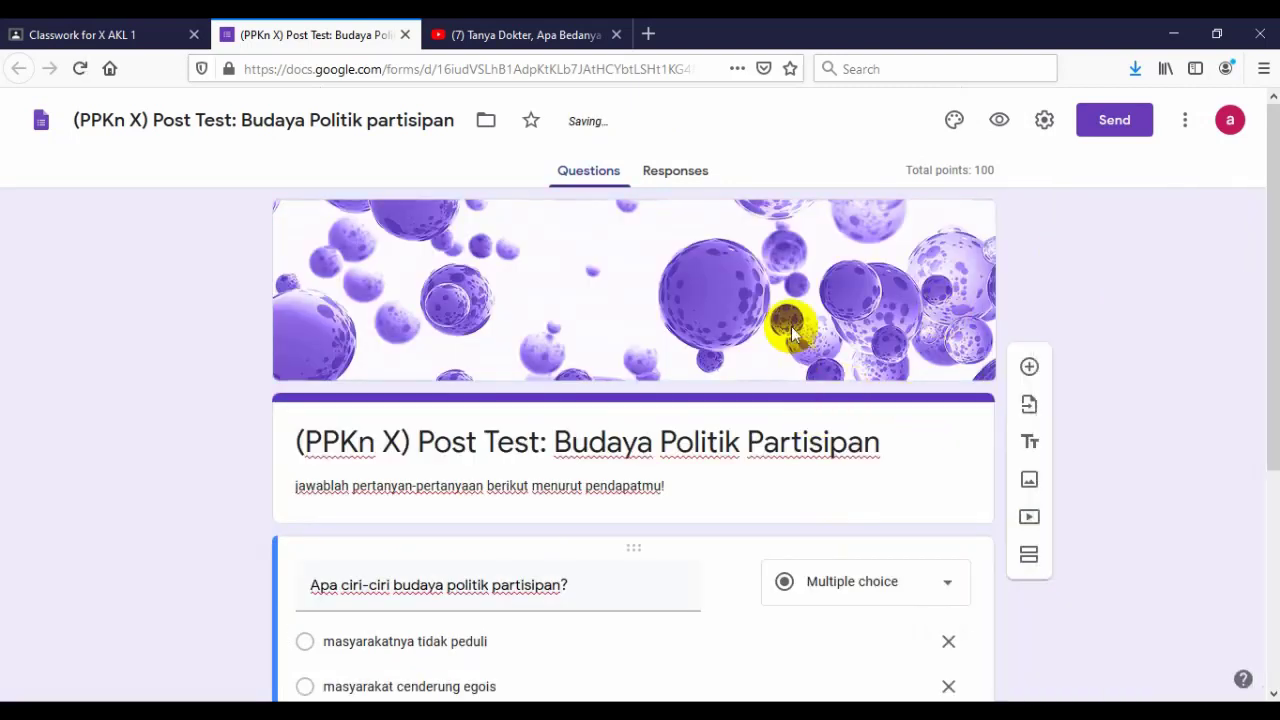
scroll(748, 325, down, 1)
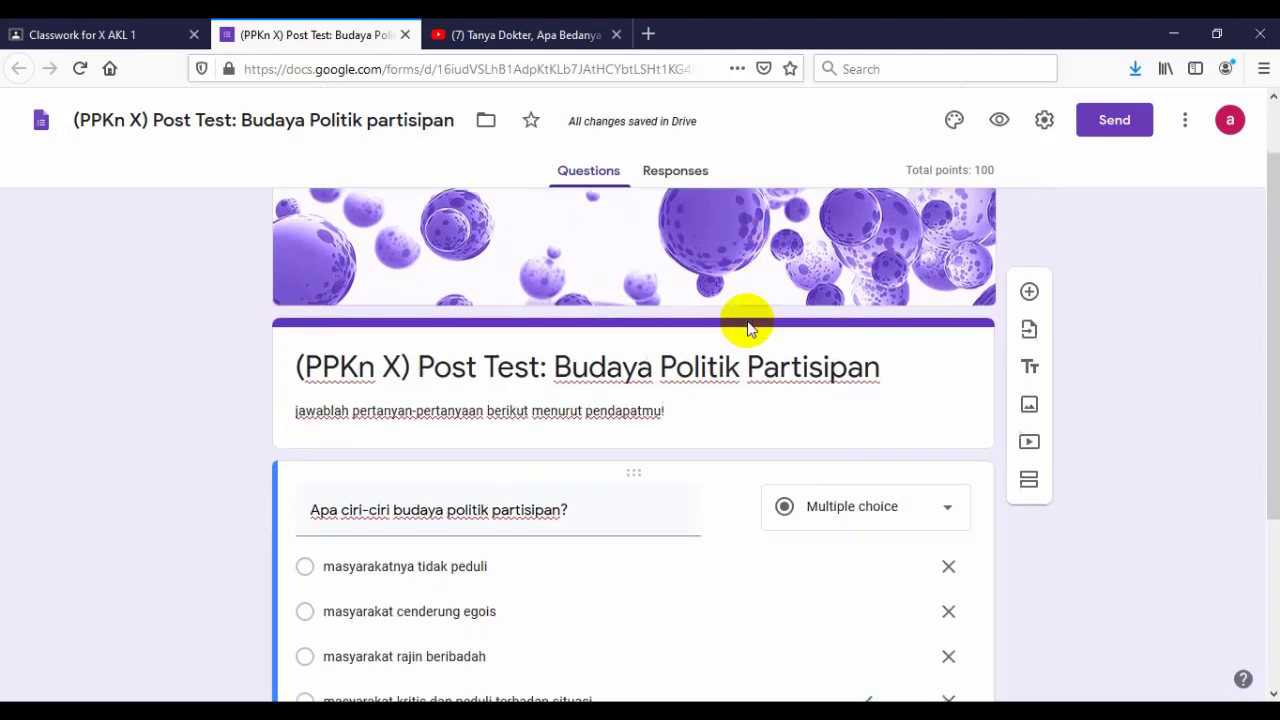
scroll(749, 316, up, 1)
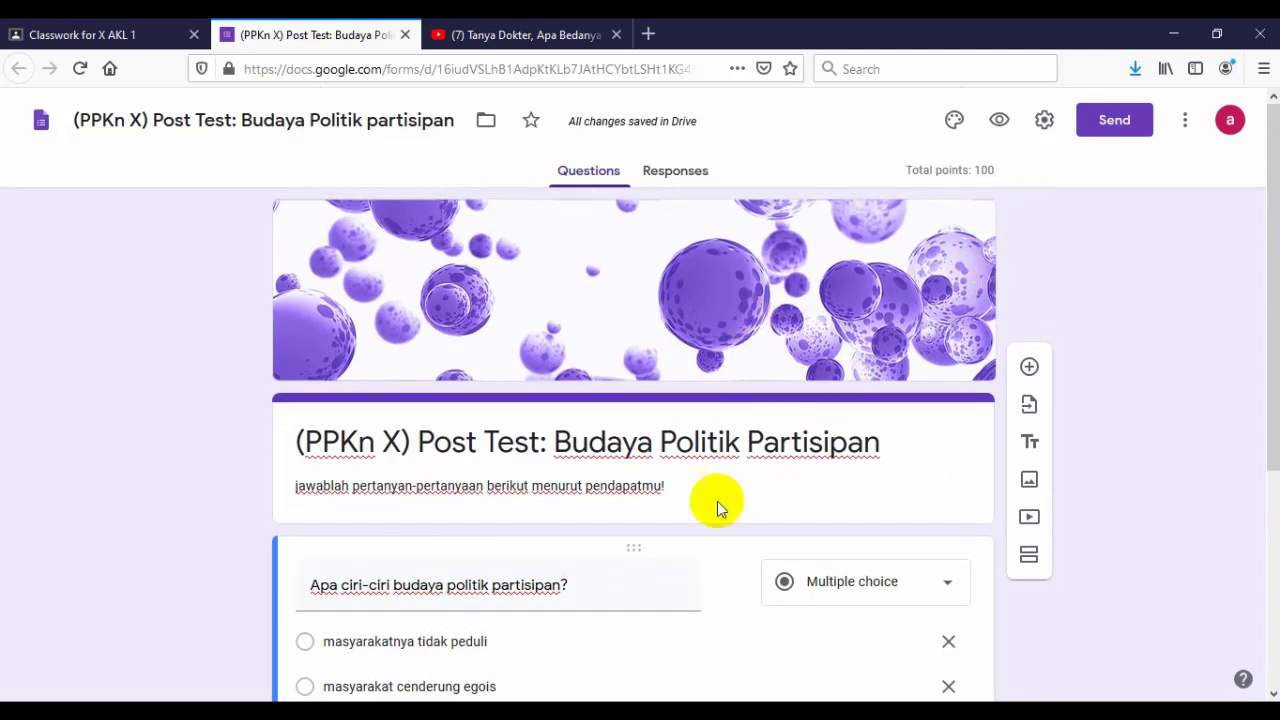
- Preview the quiz as students will see it, then close the preview
click(1000, 121)
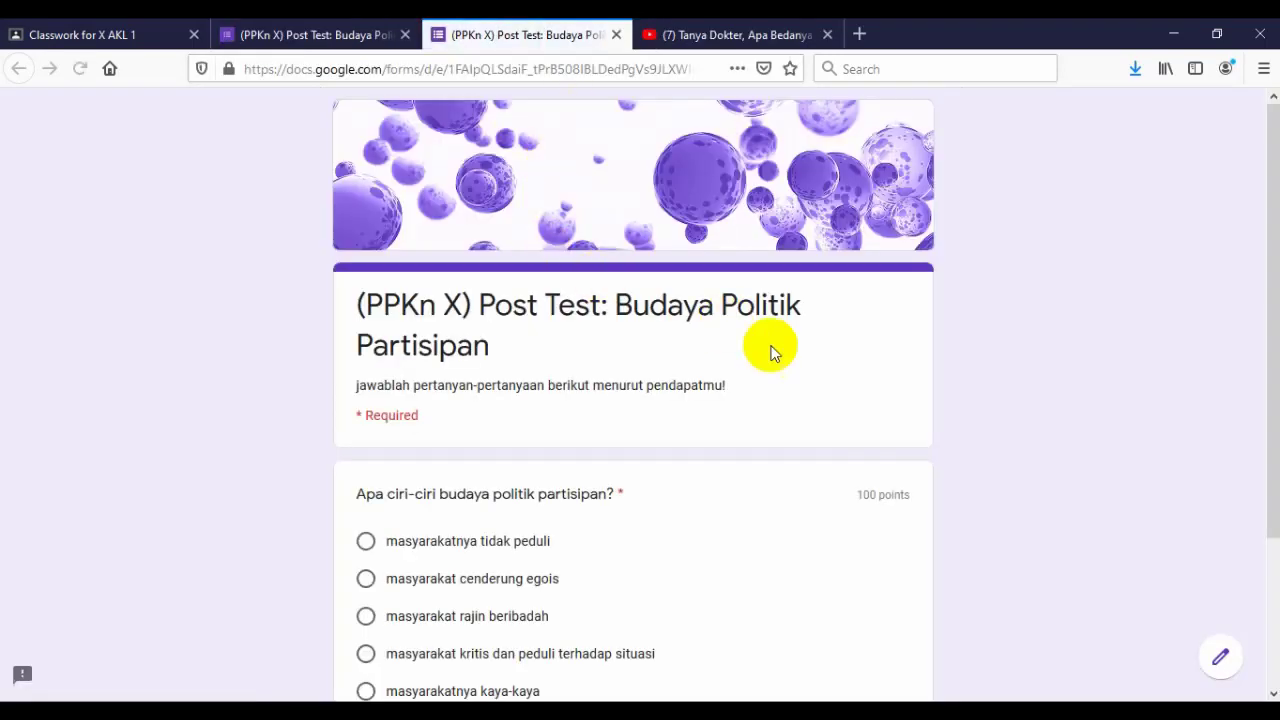
scroll(660, 395, down, 3)
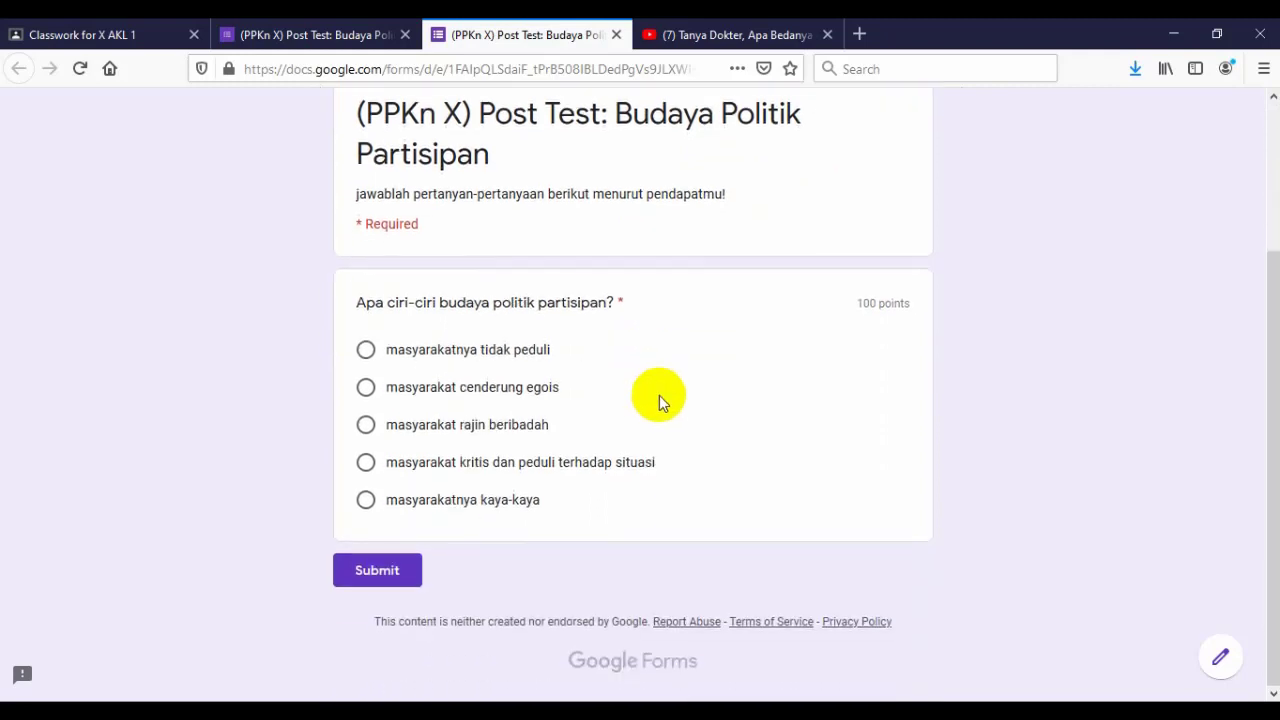
scroll(735, 408, up, 1)
scroll(735, 408, up, 2)
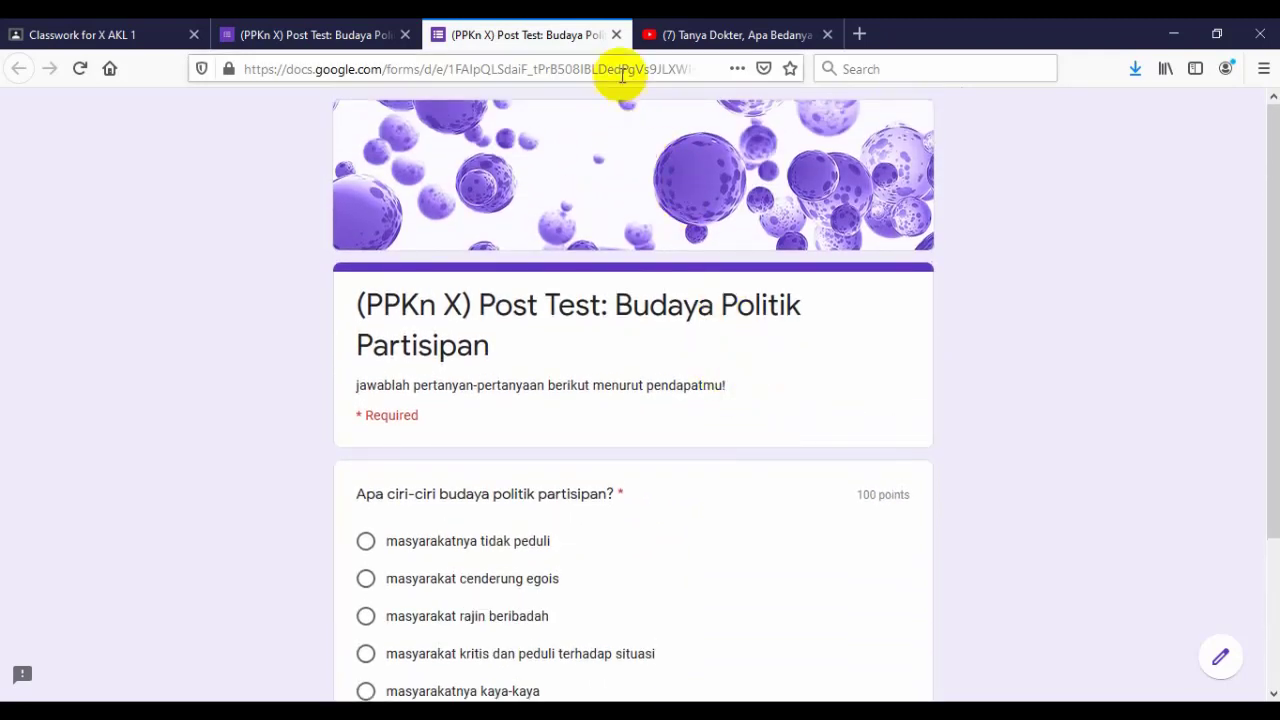
click(615, 35)
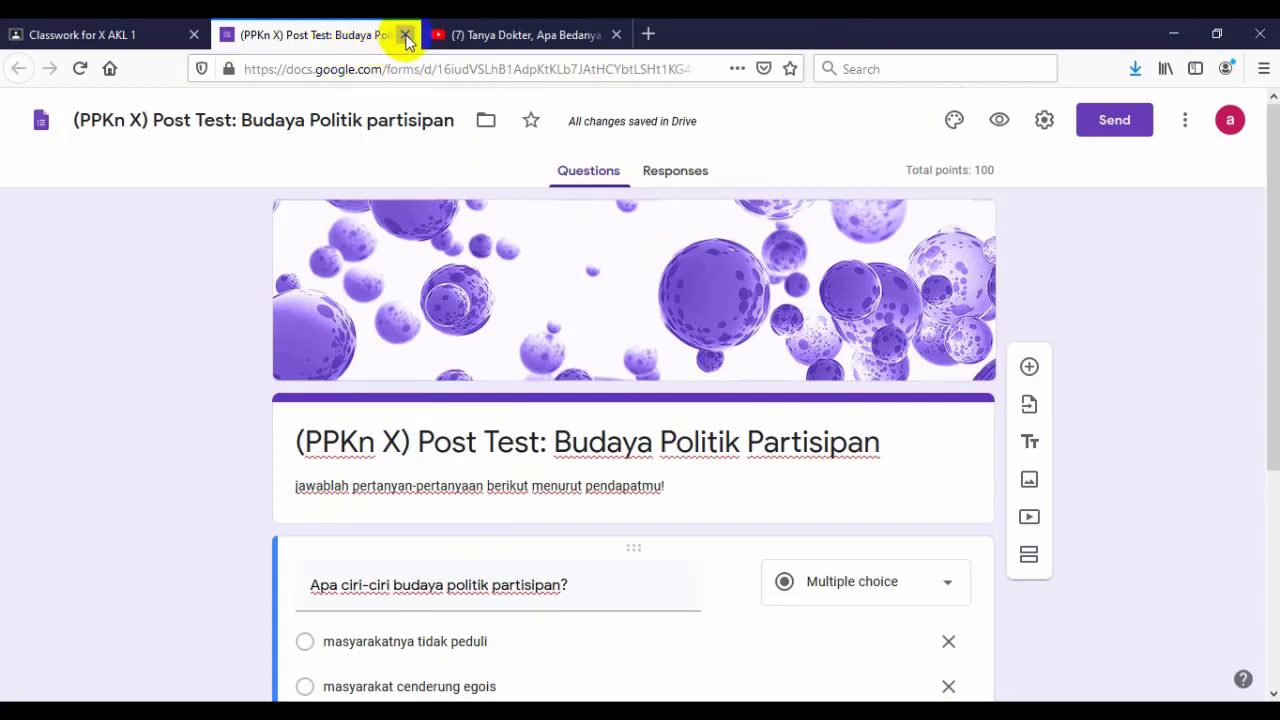
- Close the form editor, return to the assignment draft, and recheck the attached quiz
click(405, 35)
click(105, 34)
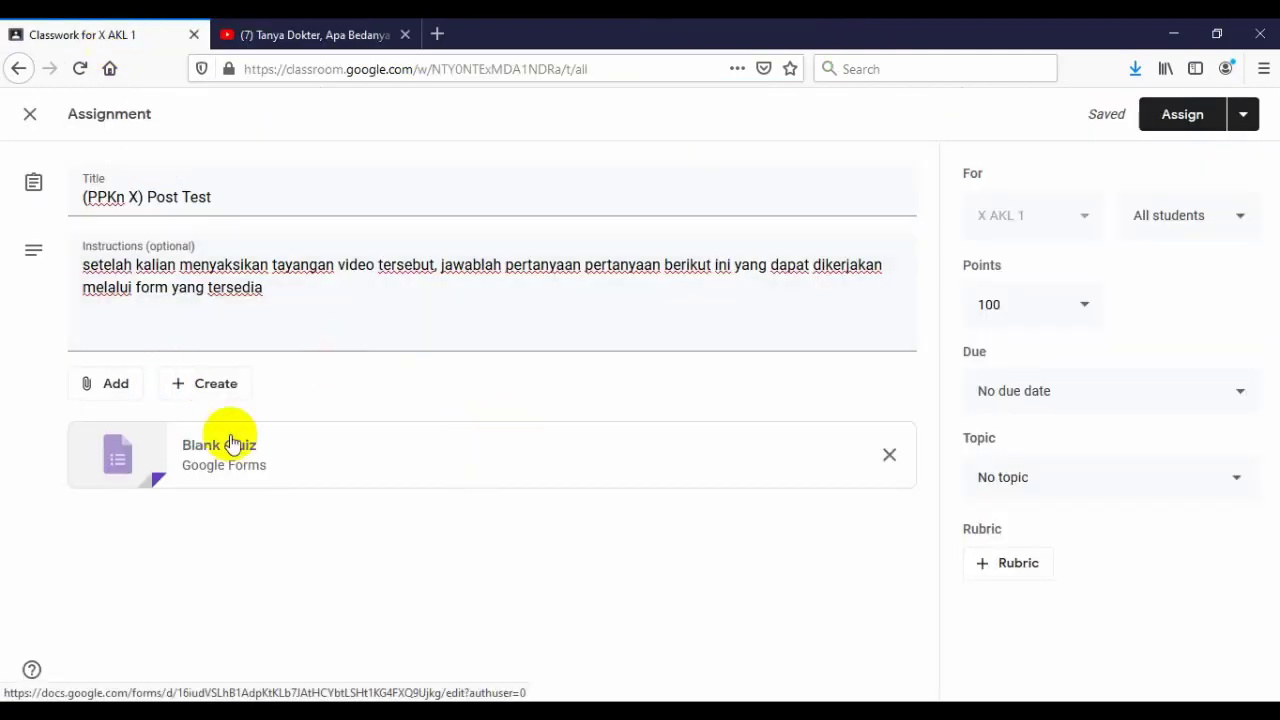
click(236, 528)
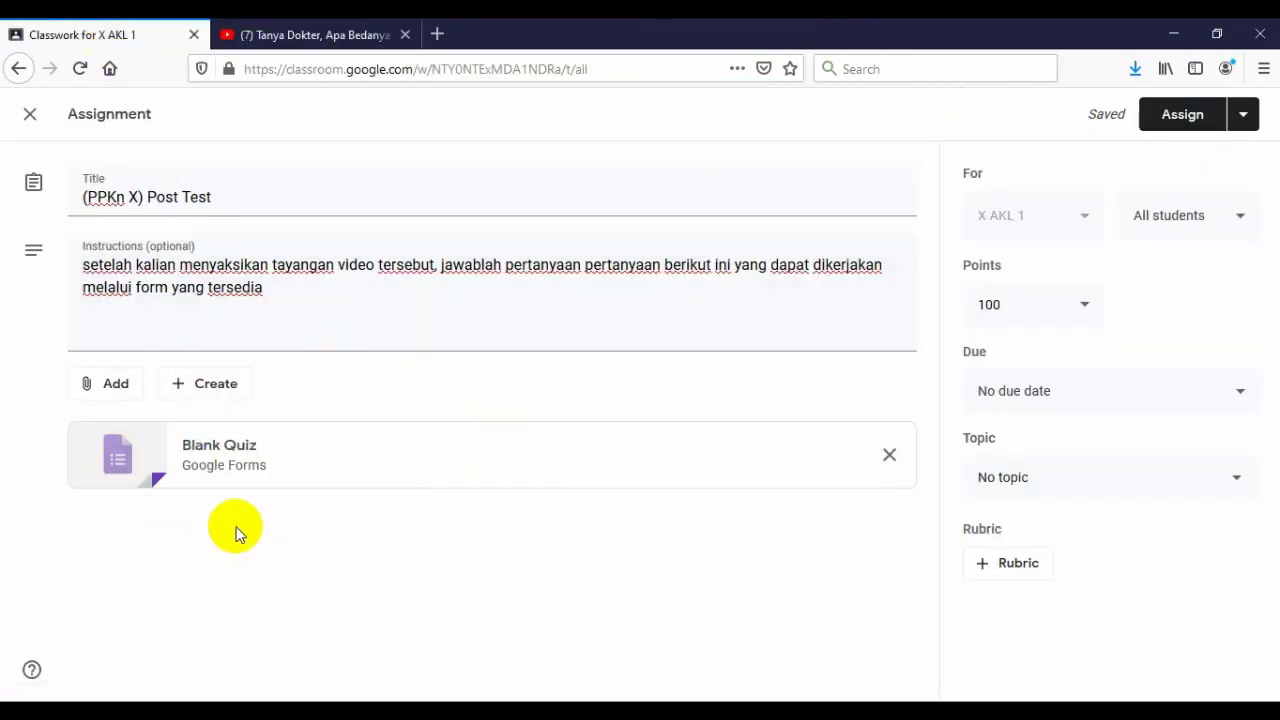
click(121, 455)
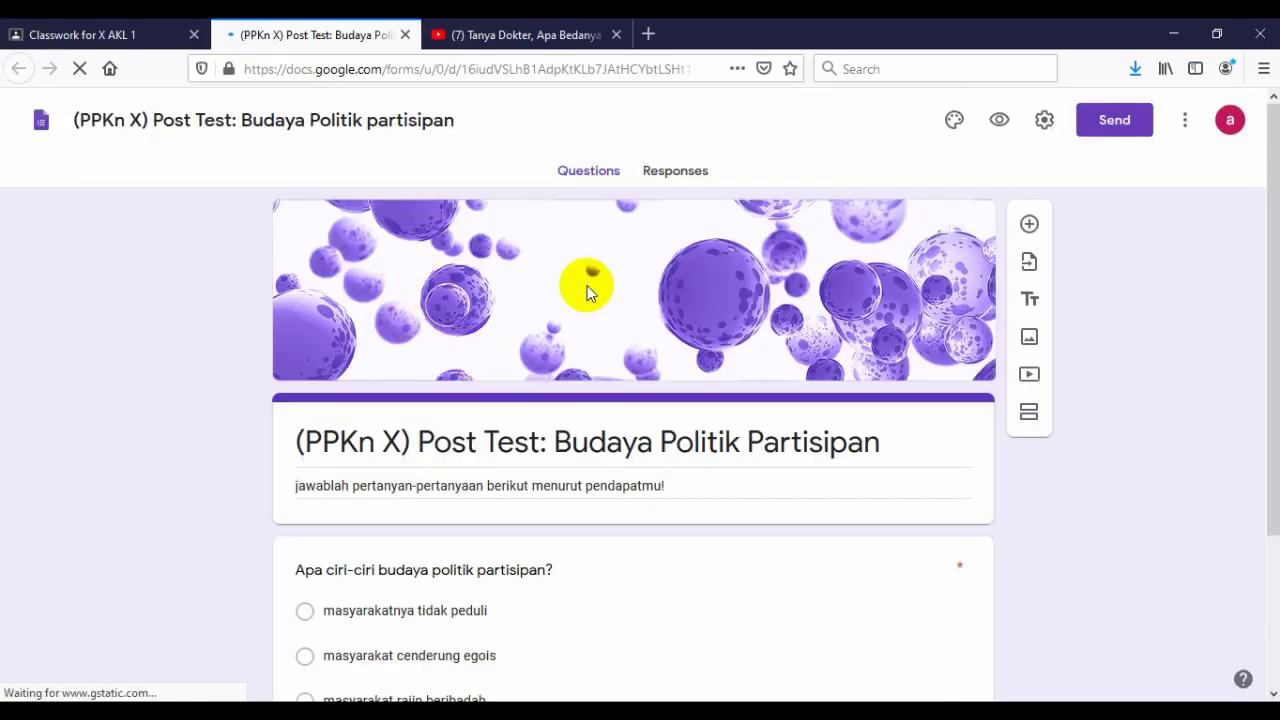
scroll(699, 385, down, 2)
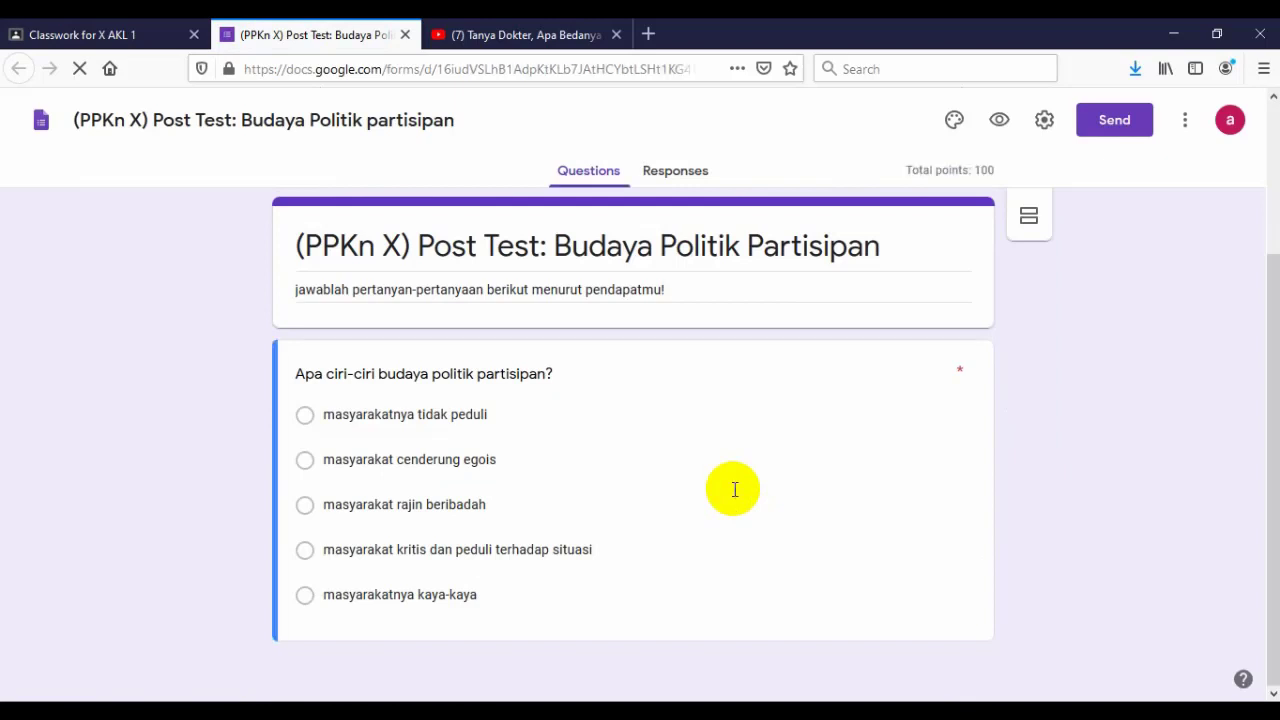
click(405, 34)
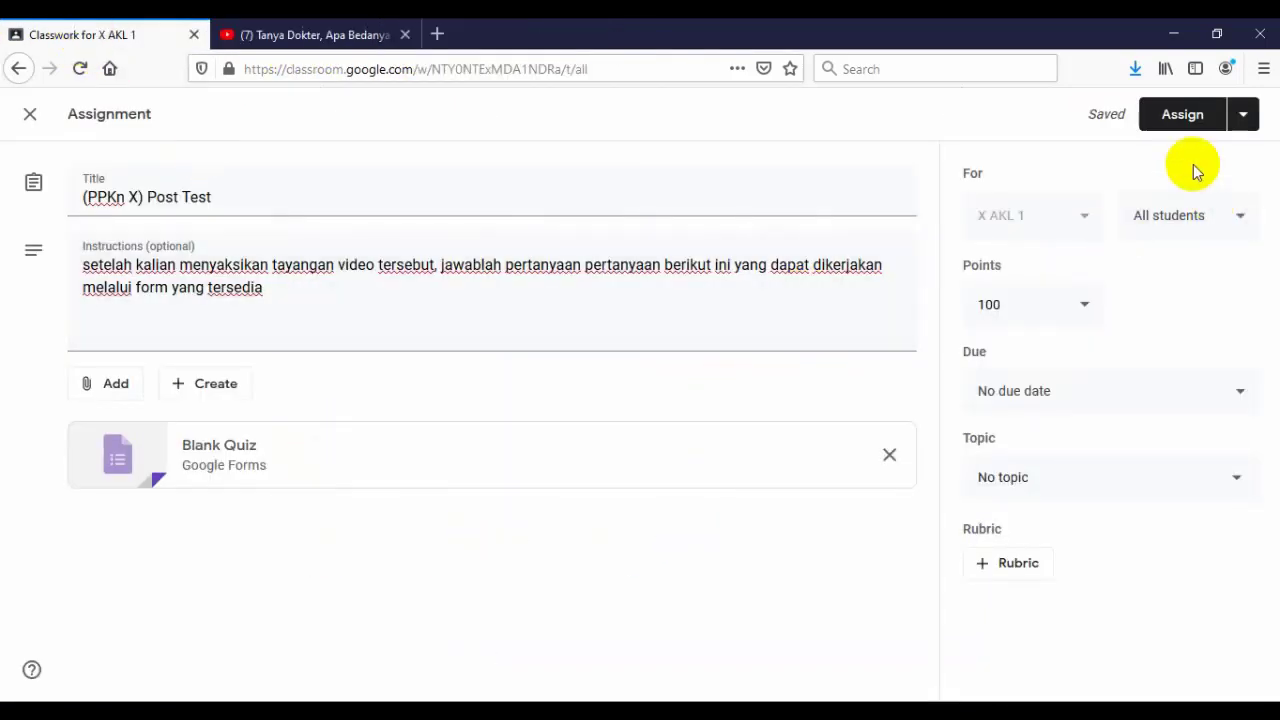
- Schedule the (PPKn X) Post Test for Mar 27, 2020 at 8:00 AM instead of assigning now
click(1242, 116)
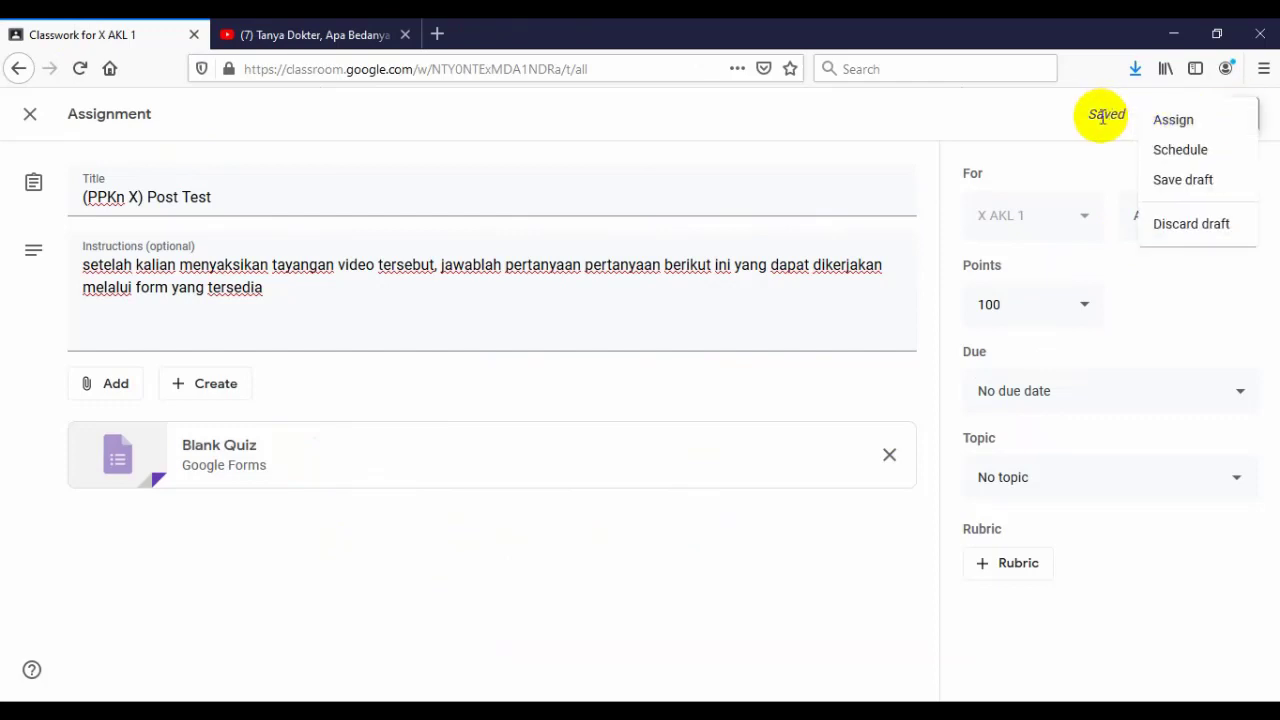
click(1065, 126)
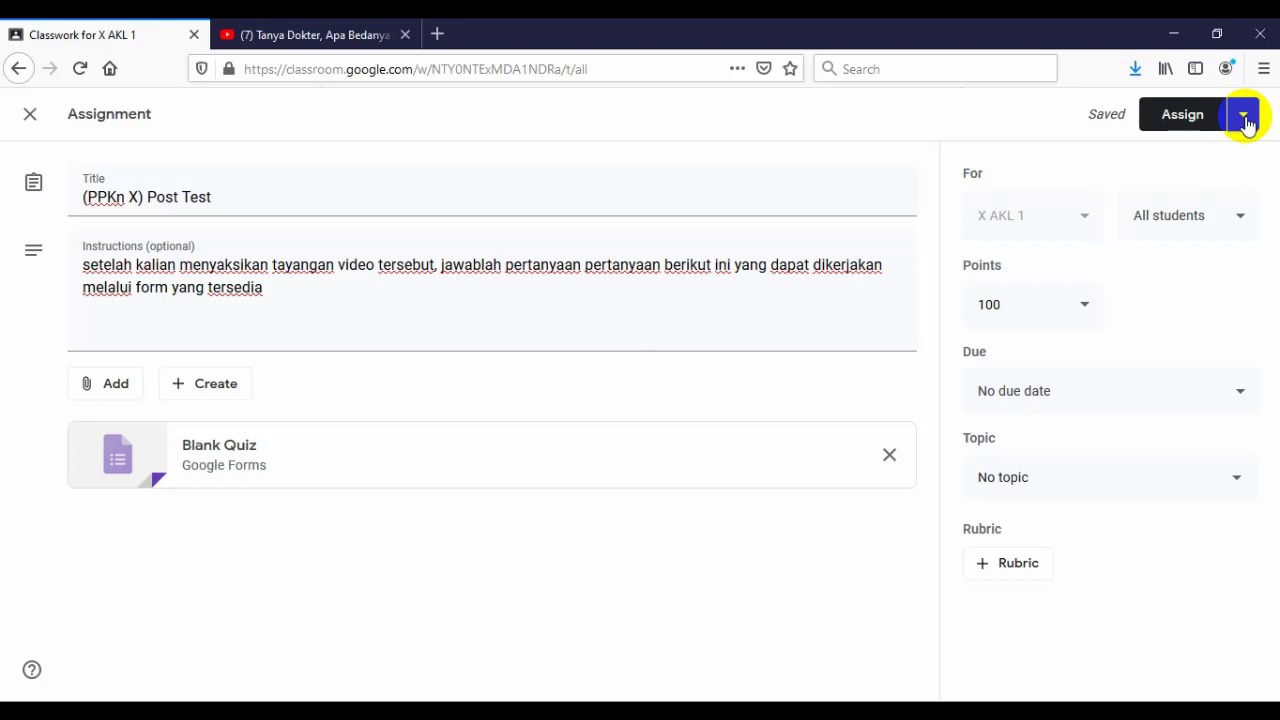
click(1245, 120)
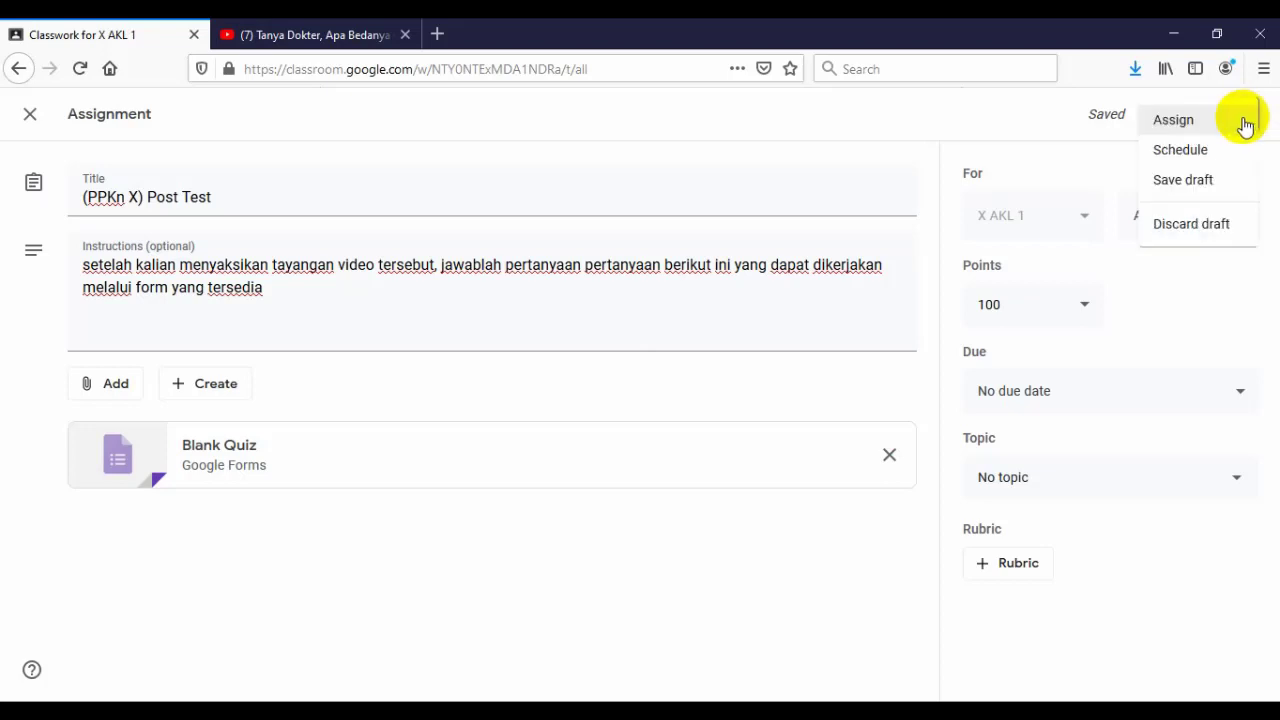
click(1211, 160)
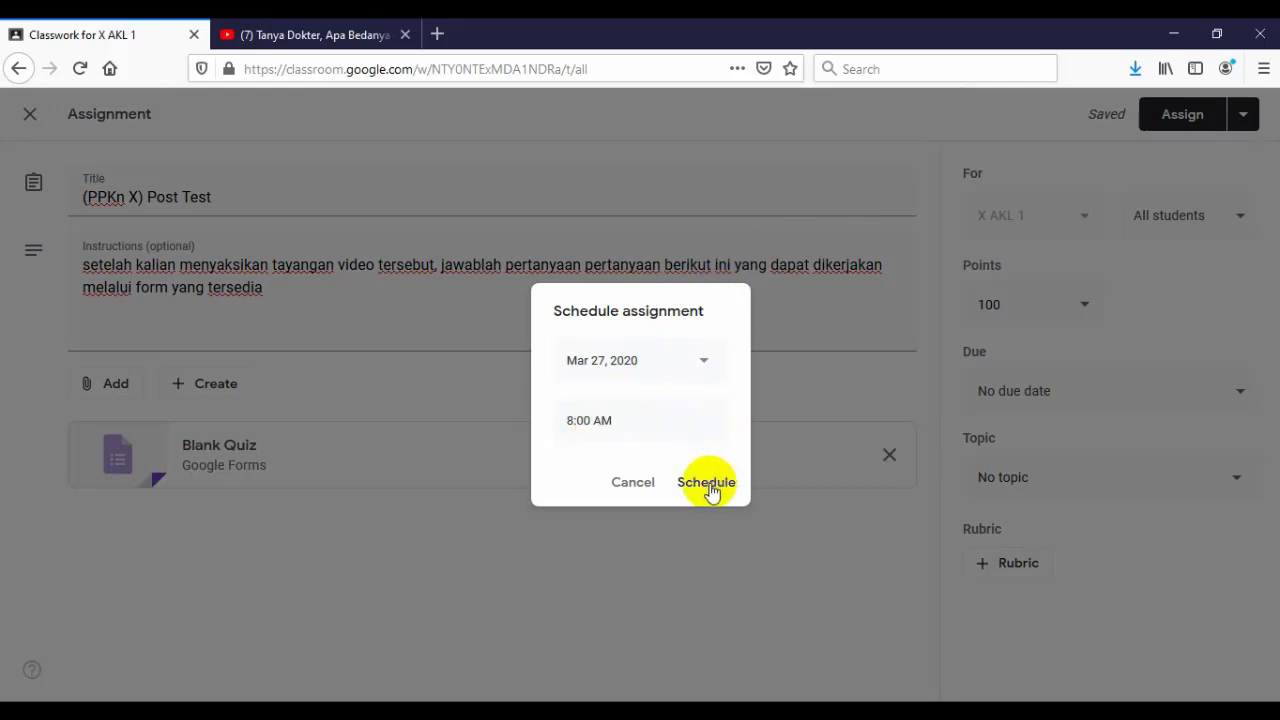
click(707, 484)
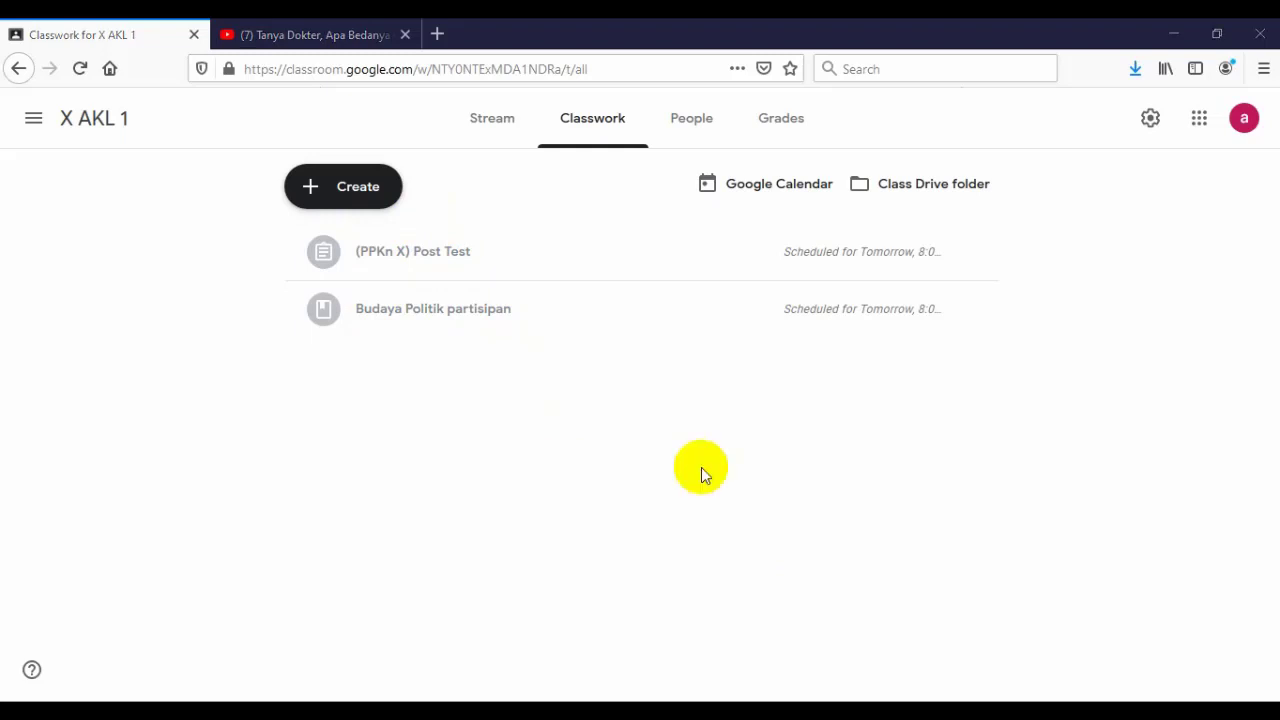
- Check the X AKL 1 People list, then return to the class Stream
click(688, 115)
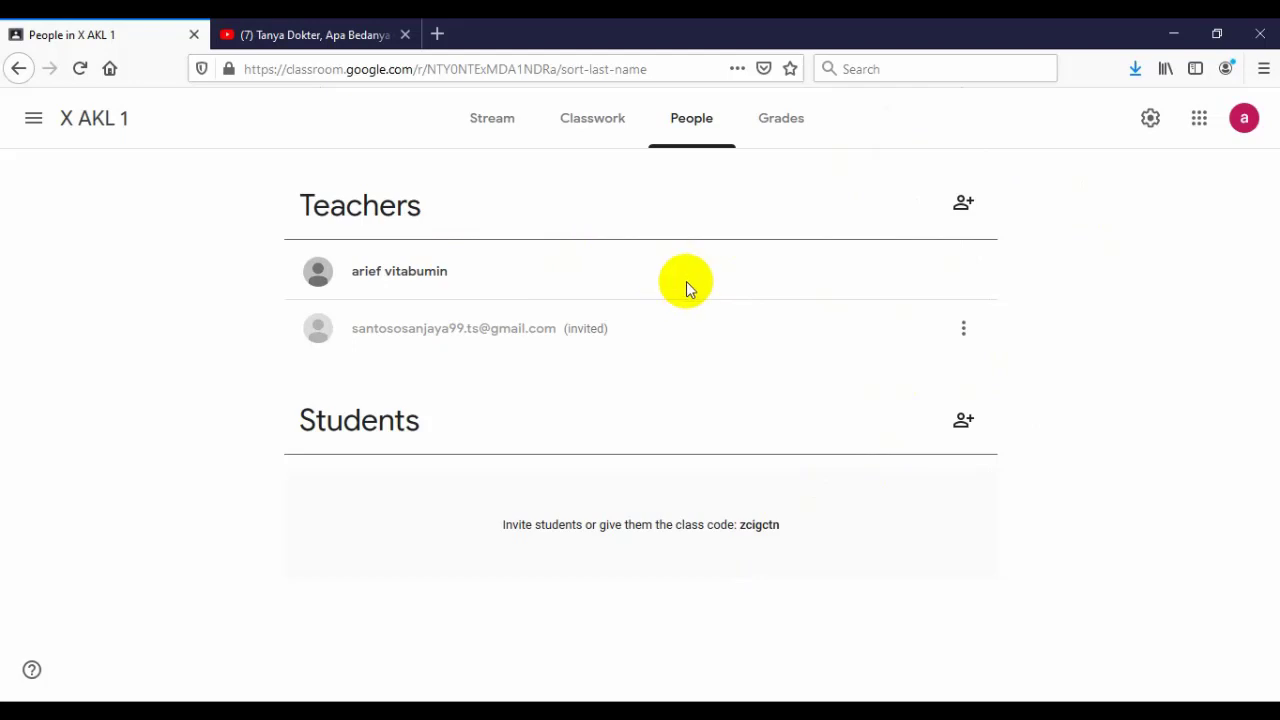
click(497, 126)
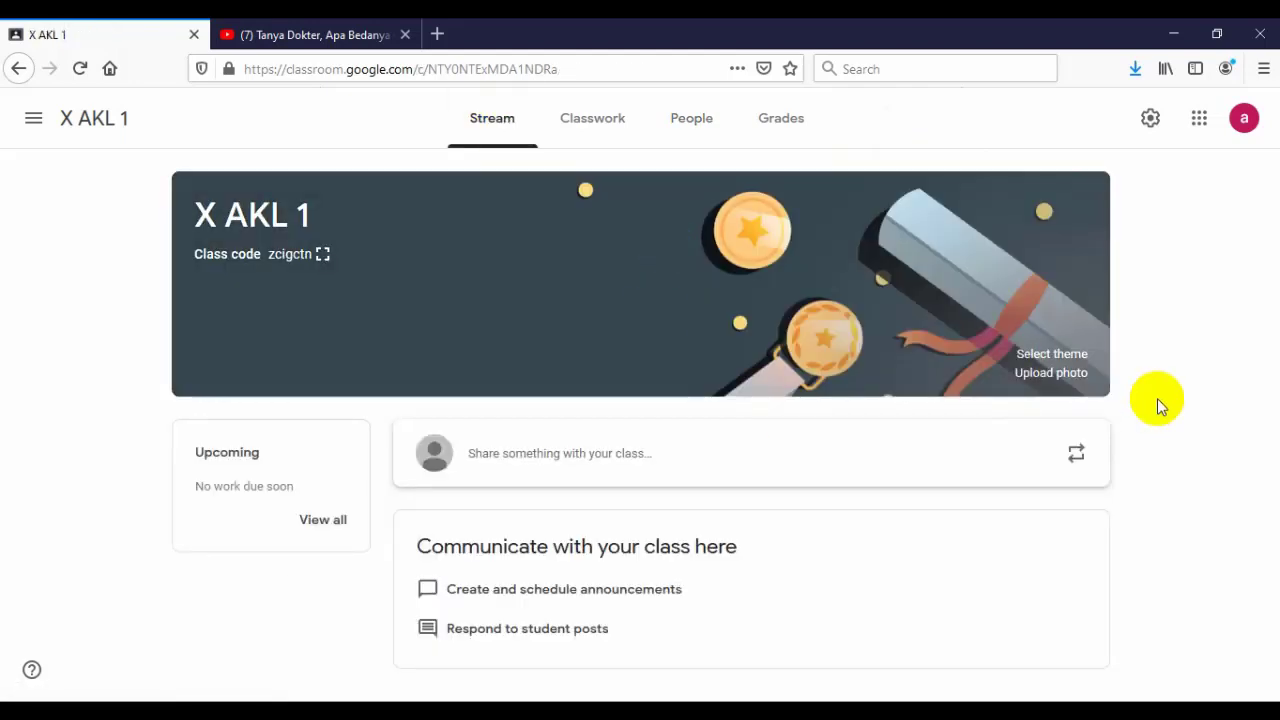